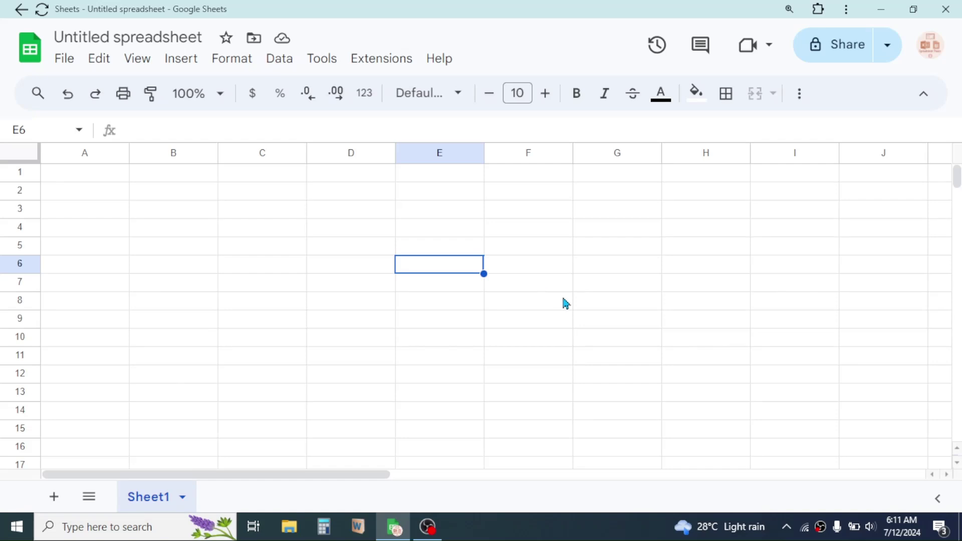
- Close the spreadsheet window and switch to Google Chrome
left_click(951, 10)
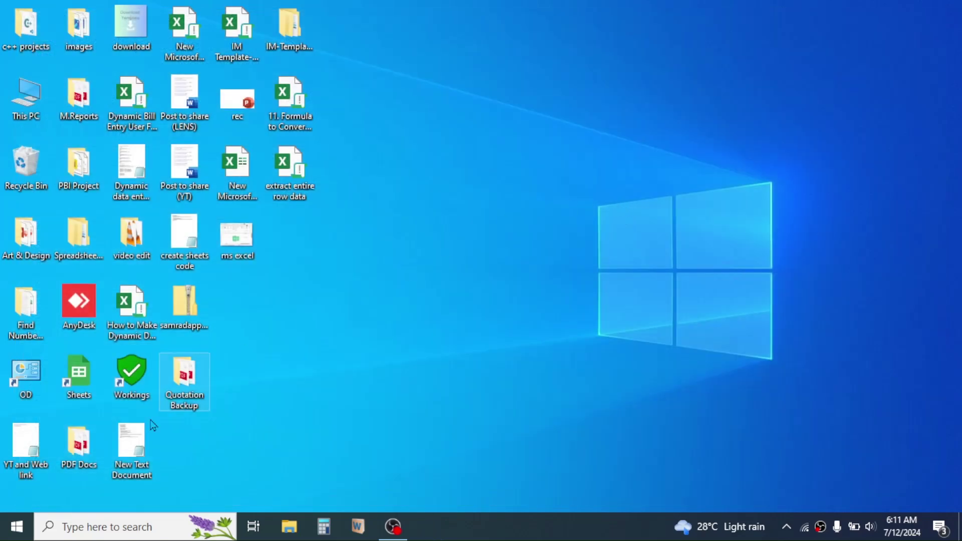
left_click(17, 526)
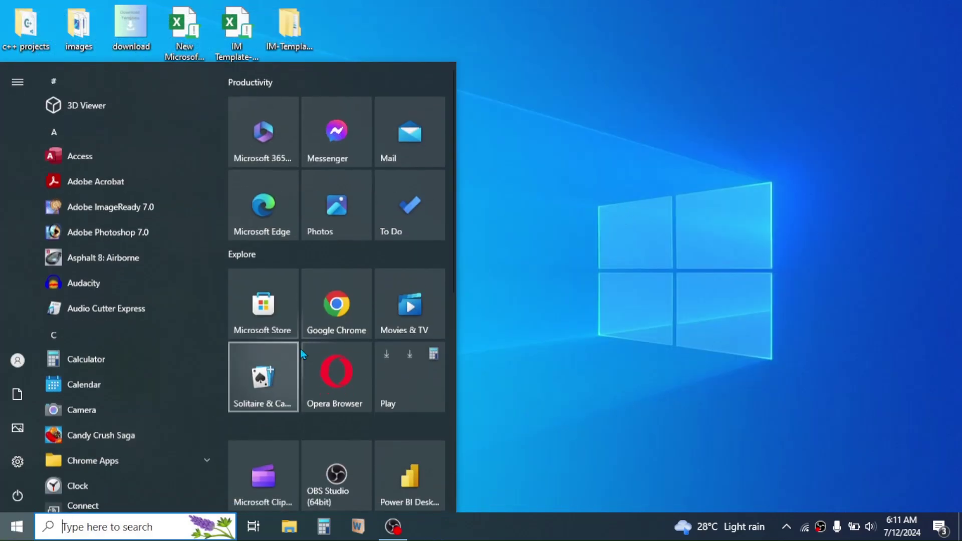
left_click(333, 316)
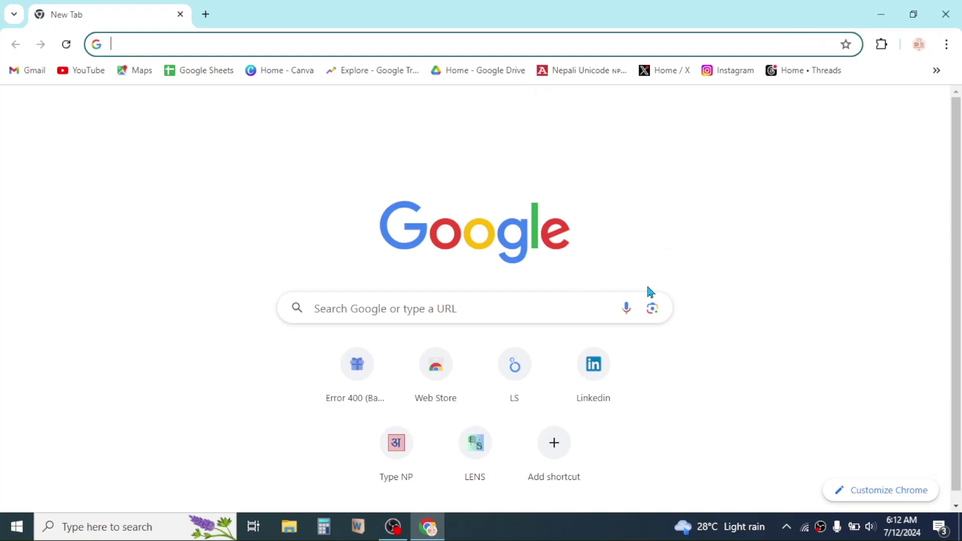
- Search Google for "google sheets" and open the "Google Sheets: Sign-in" result to start a blank spreadsheet
left_click(535, 316)
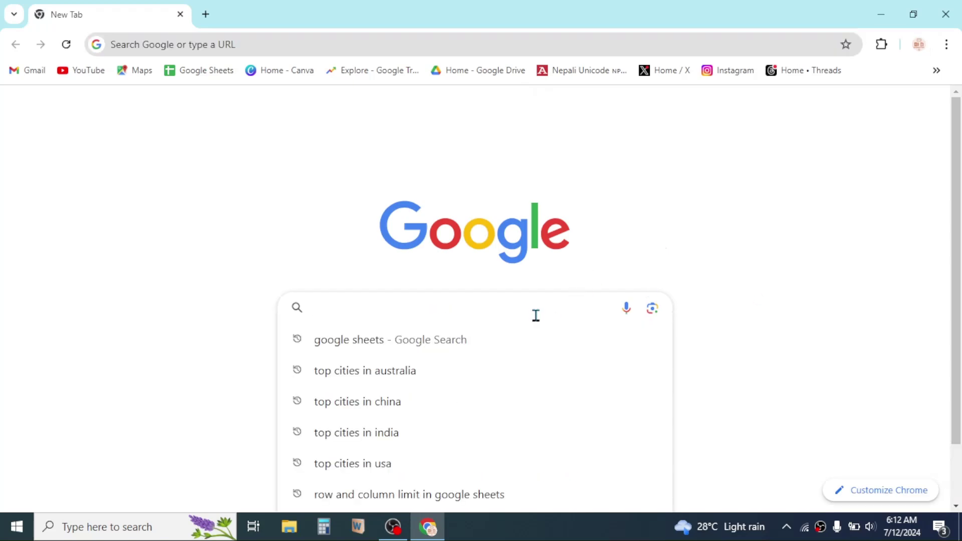
type("google sheets")
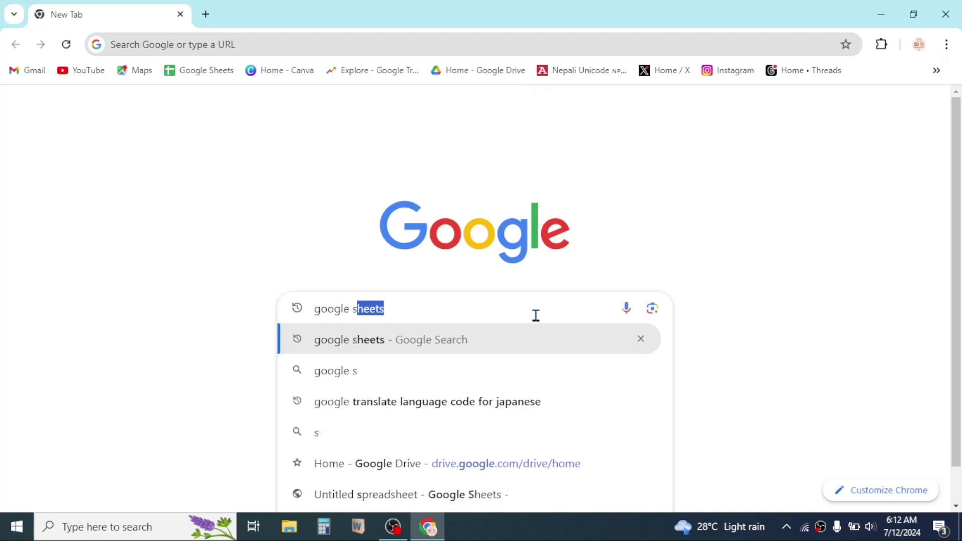
key("Return")
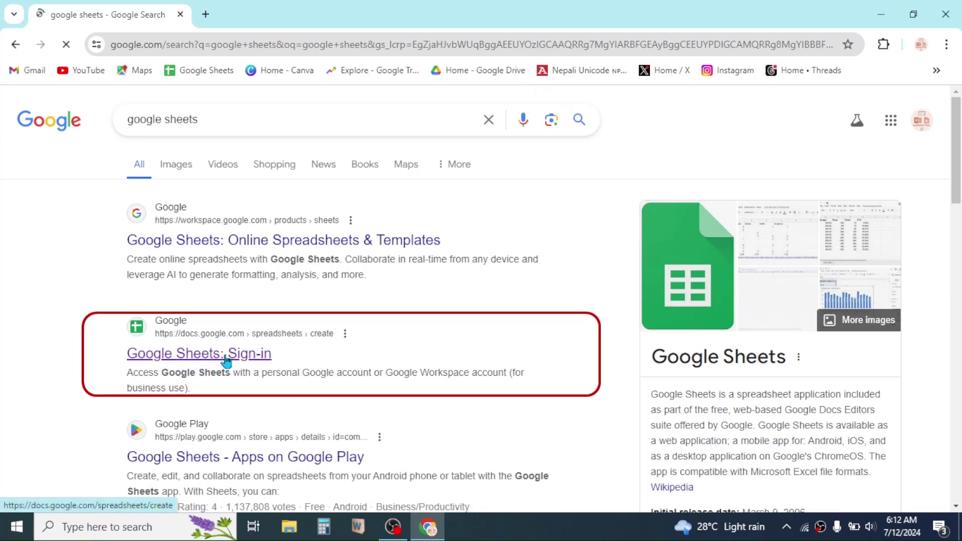
left_click(188, 357)
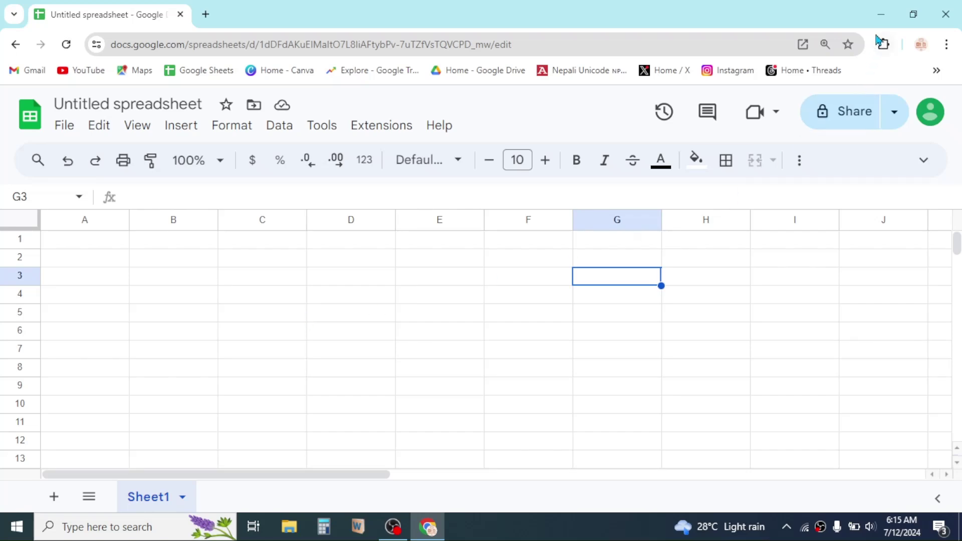
- Minimize the browser and move the "extract entire row data", "11. Formula to Conver..." and "Post to share (YT)" files to the desktop's empty area
left_click(885, 16)
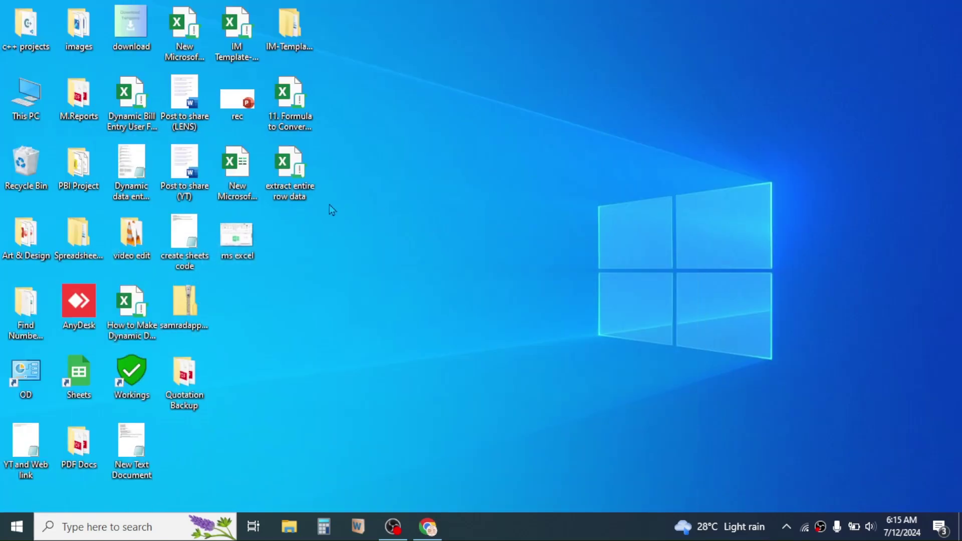
left_click_drag(290, 186, 554, 185)
left_click_drag(290, 98, 607, 308)
left_click_drag(196, 176, 724, 107)
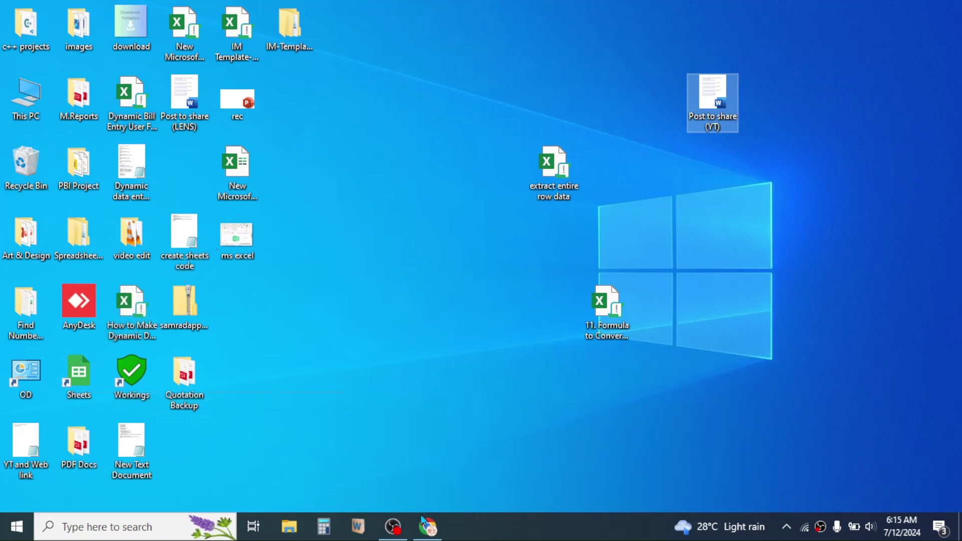
- Restore and close the browser window, and launch the Sheets app from its desktop shortcut
left_click(436, 536)
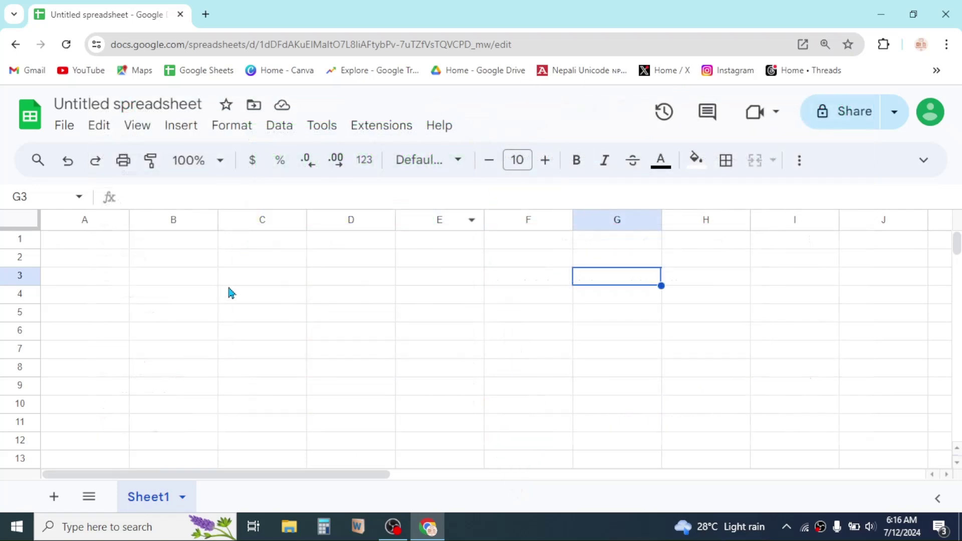
left_click(946, 14)
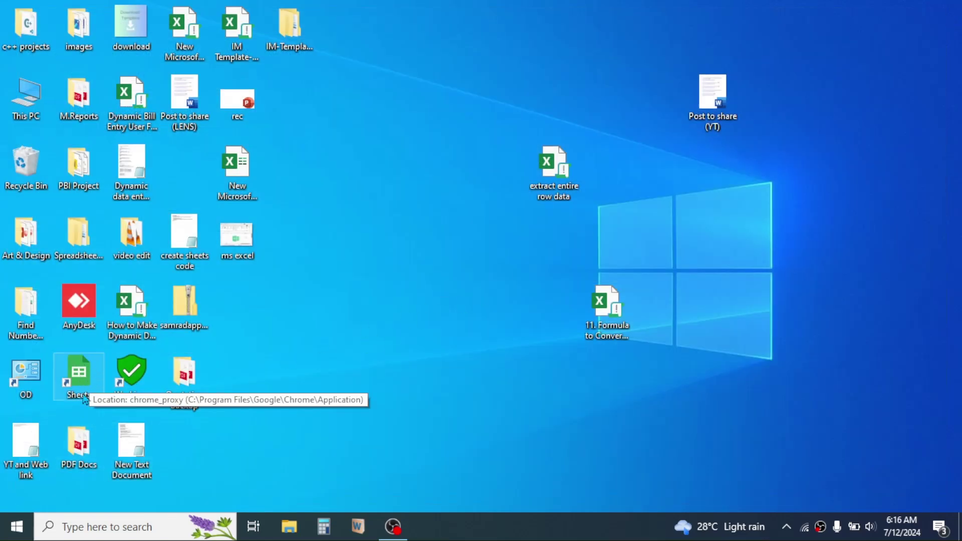
double_click(82, 379)
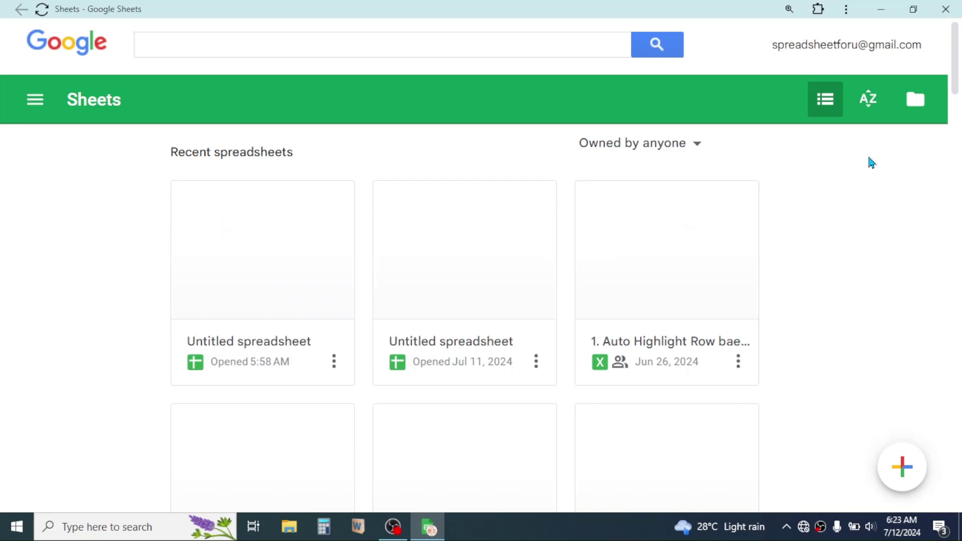
- Open the most recent untitled spreadsheet from the recent files and select cell C4
mouse_move(953, 81)
left_mouse_down()
mouse_move(953, 157)
mouse_move(953, 68)
left_mouse_up()
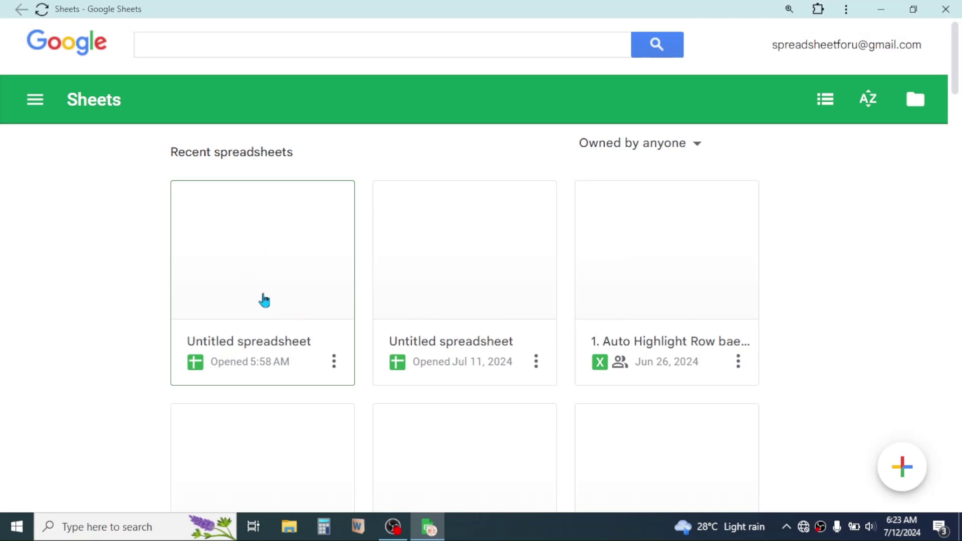
left_click(258, 264)
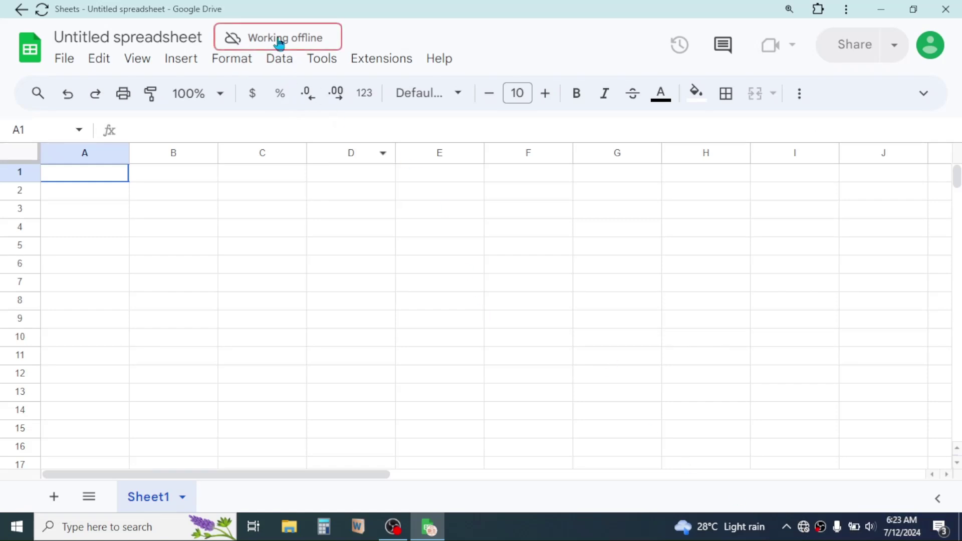
left_click(236, 196)
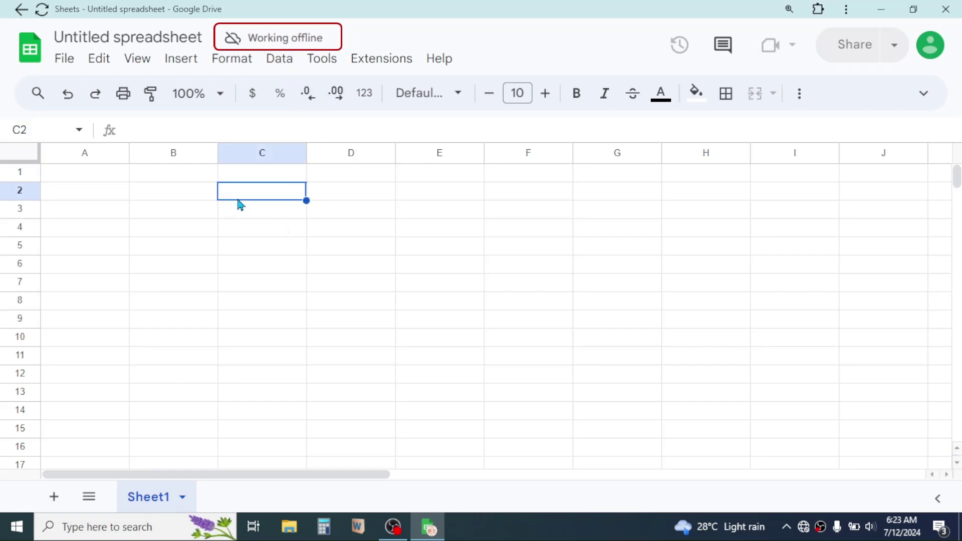
left_click(209, 234)
left_click(243, 232)
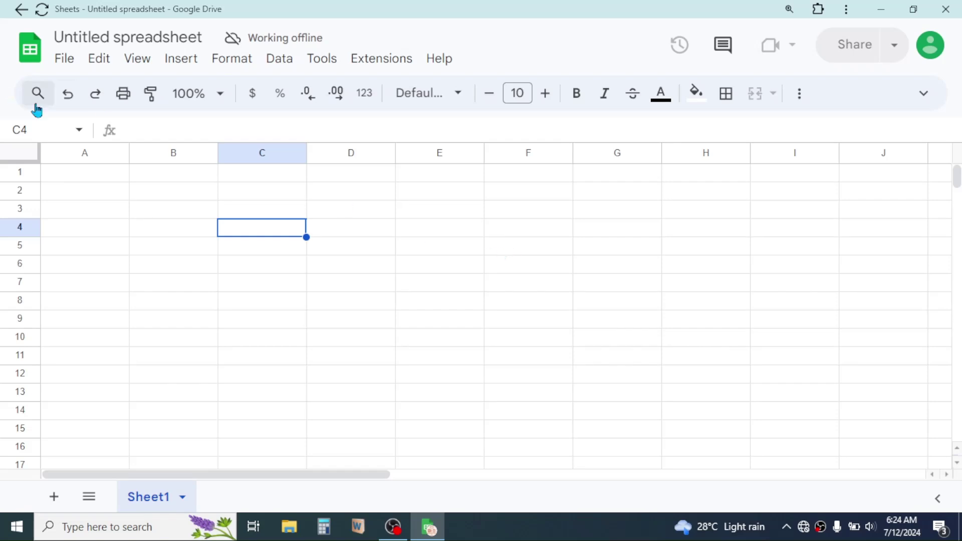
- Return to the Sheets home page and create a new spreadsheet titled "Google Sheets"
left_click(30, 50)
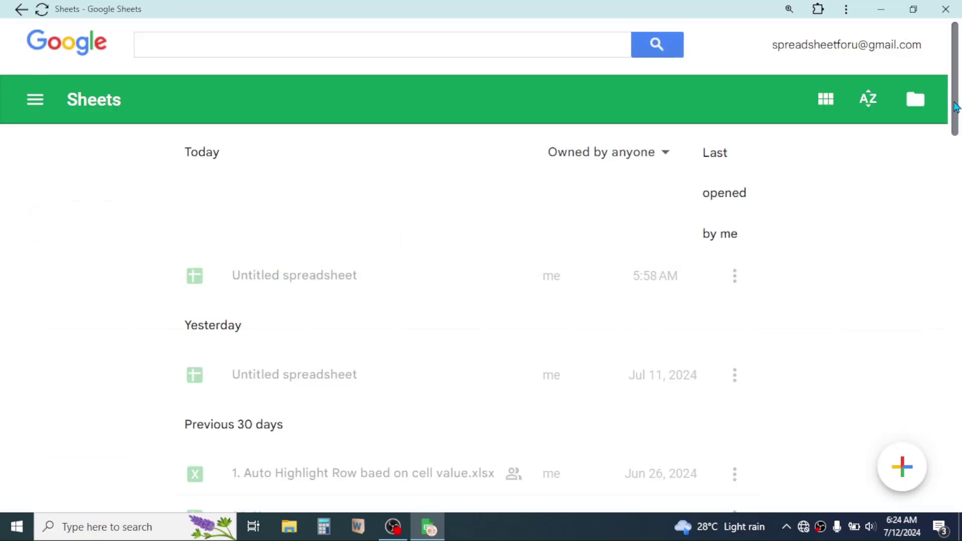
mouse_move(955, 107)
left_mouse_down()
mouse_move(954, 431)
mouse_move(955, 100)
left_mouse_up()
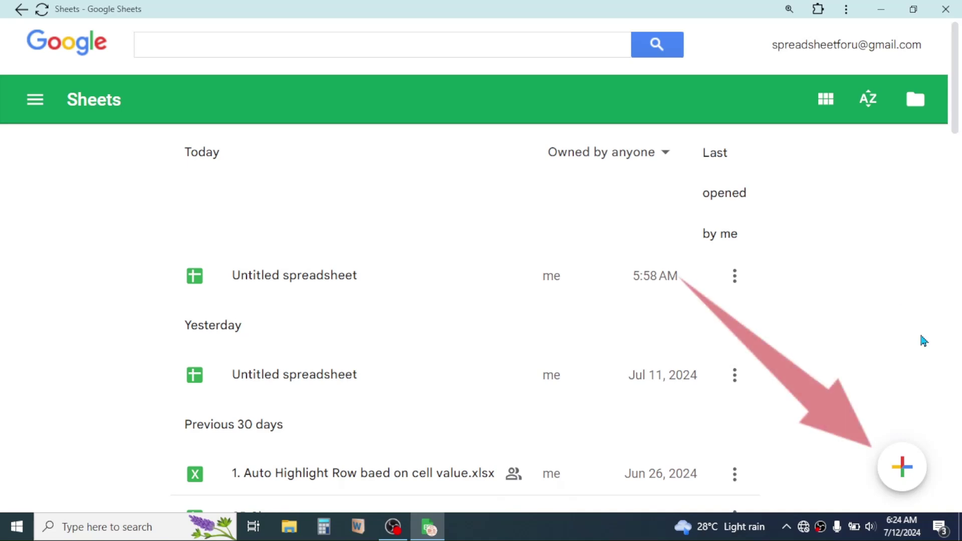
left_click(906, 469)
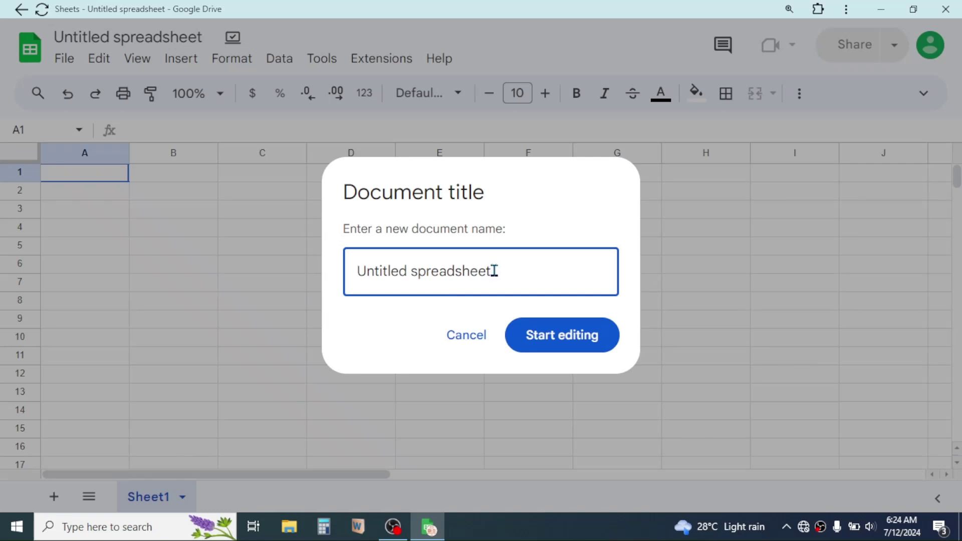
left_click_drag(494, 271, 356, 280)
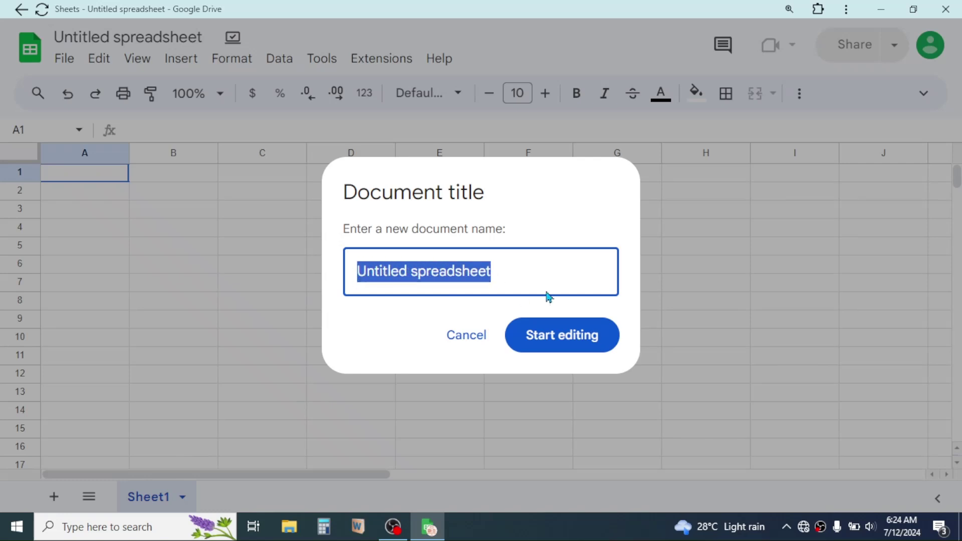
type("Google")
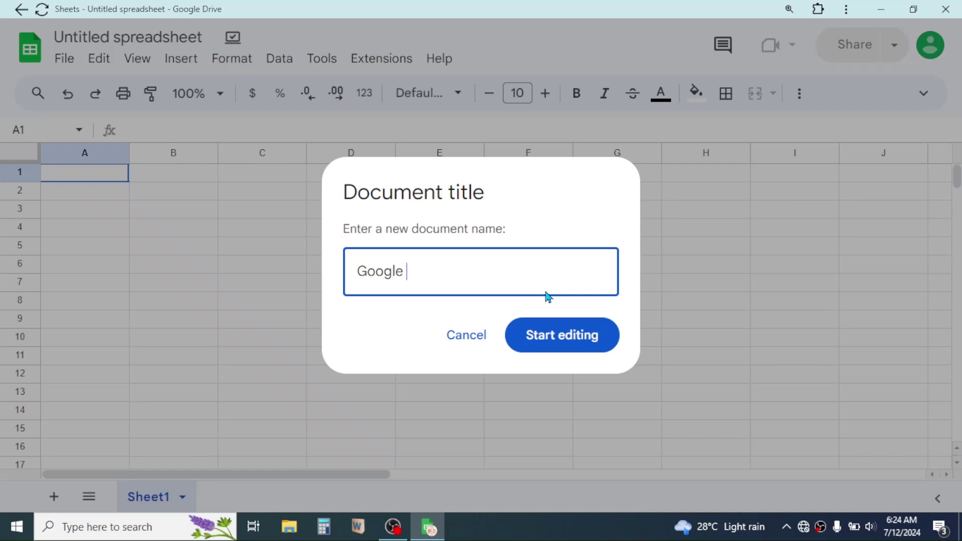
type(" Sheets")
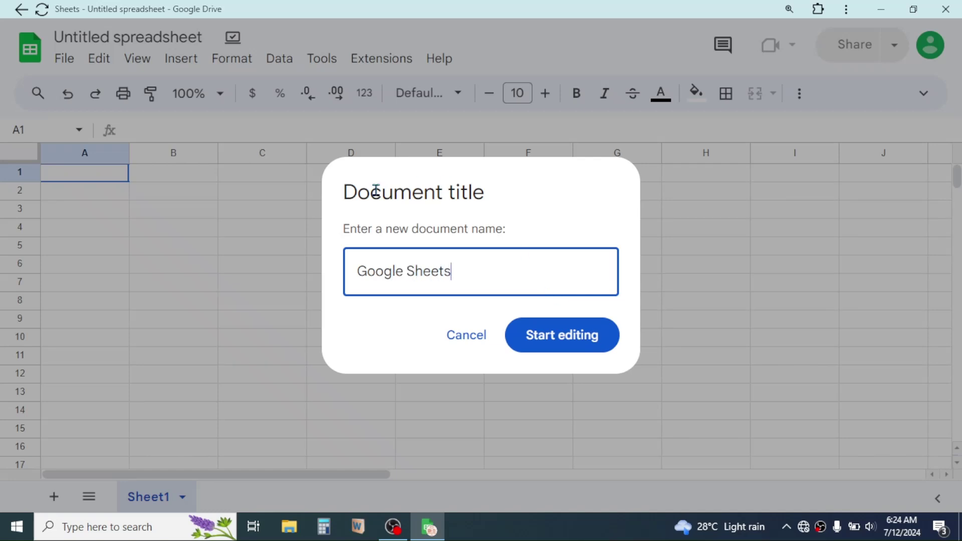
left_click(568, 344)
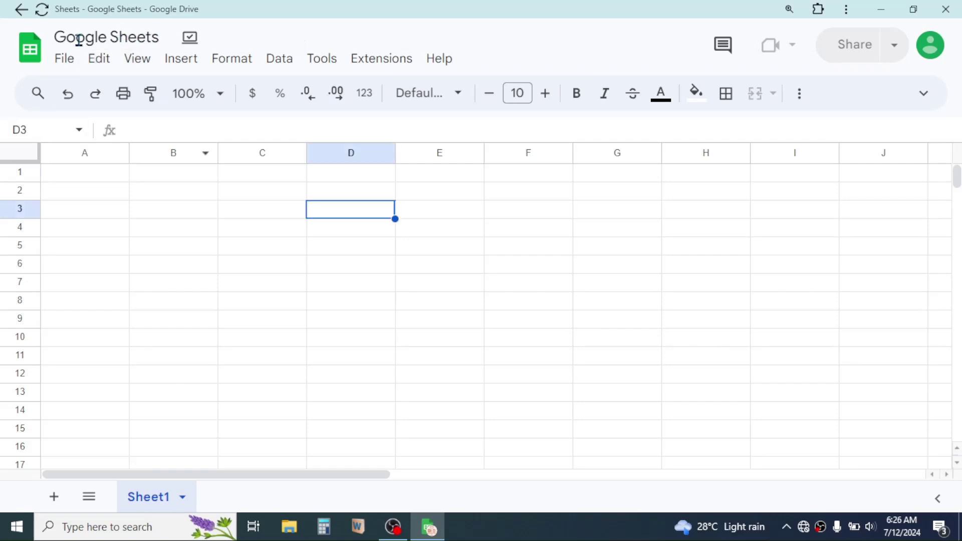
- View the document's save status and connect the computer to the TP-Link_4D7A Wi-Fi network
left_click(191, 44)
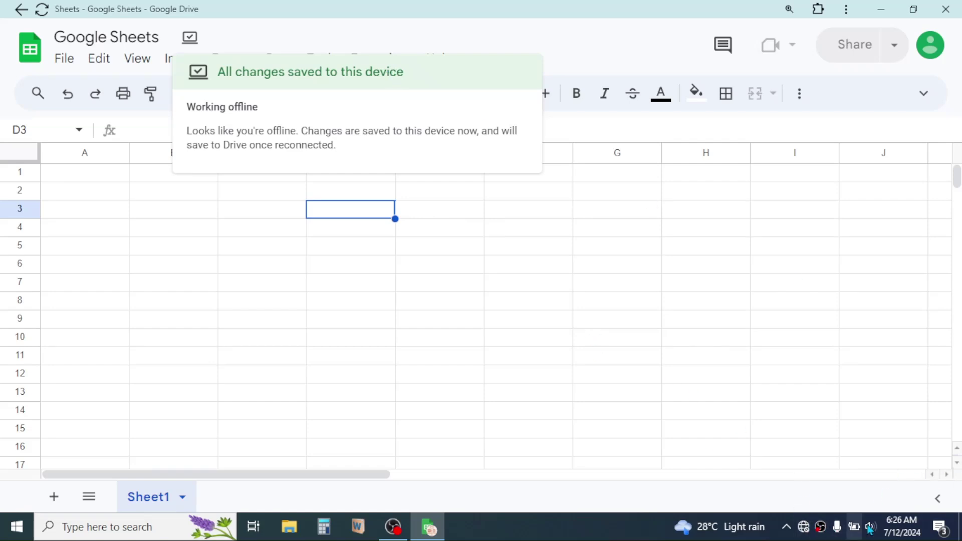
left_click(804, 527)
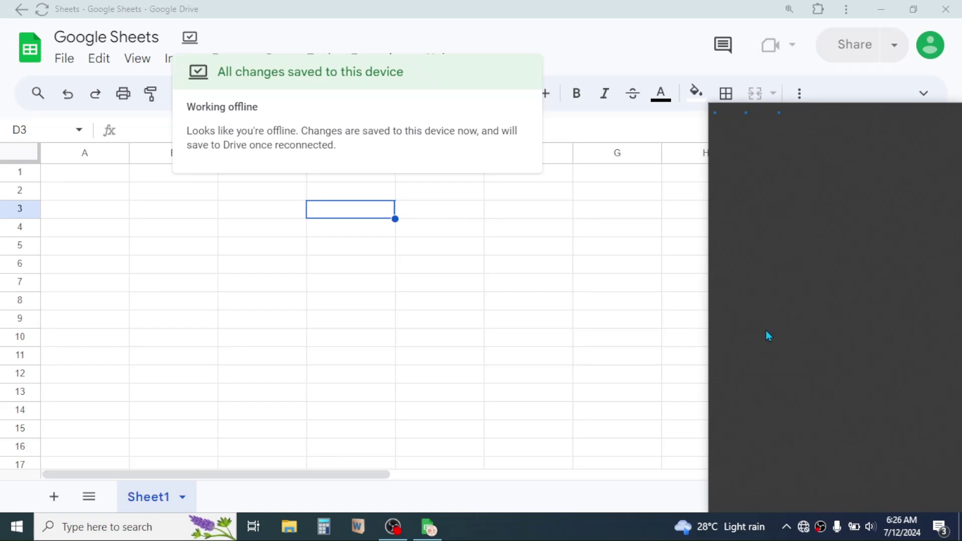
left_click(775, 136)
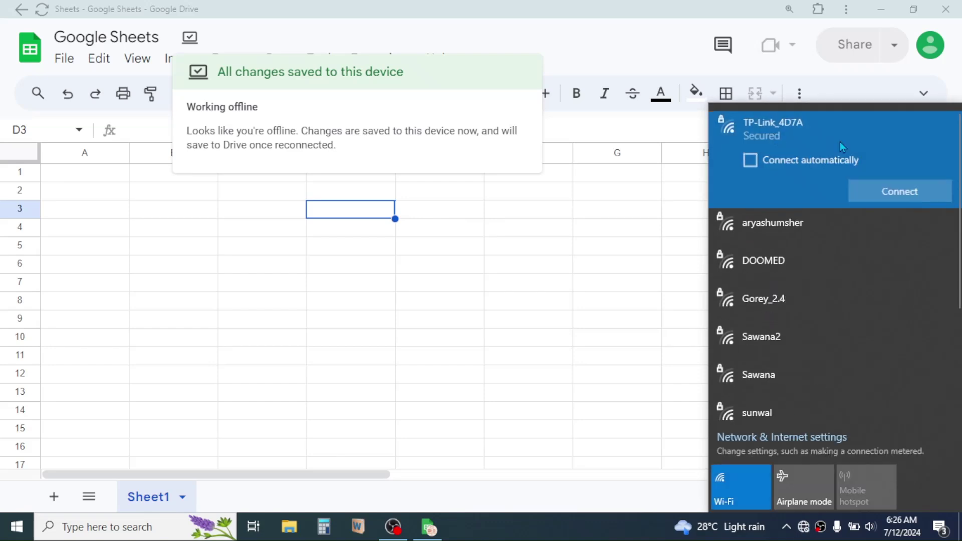
left_click(902, 193)
left_click(497, 250)
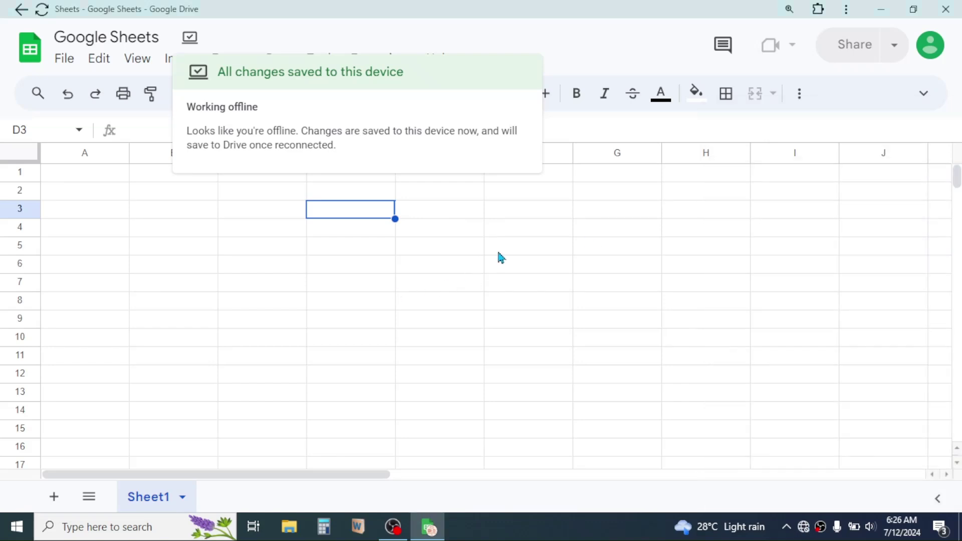
left_click(498, 249)
left_click(391, 249)
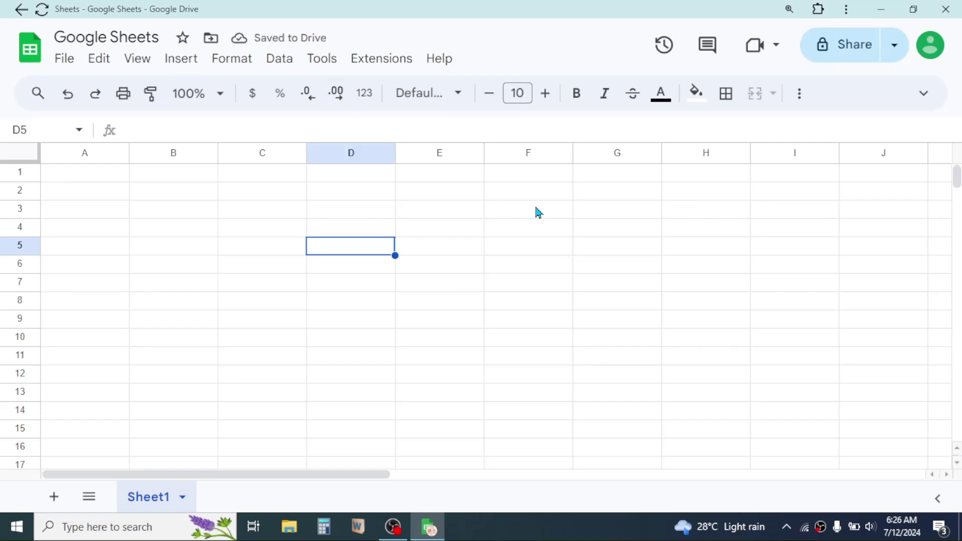
left_click(423, 193)
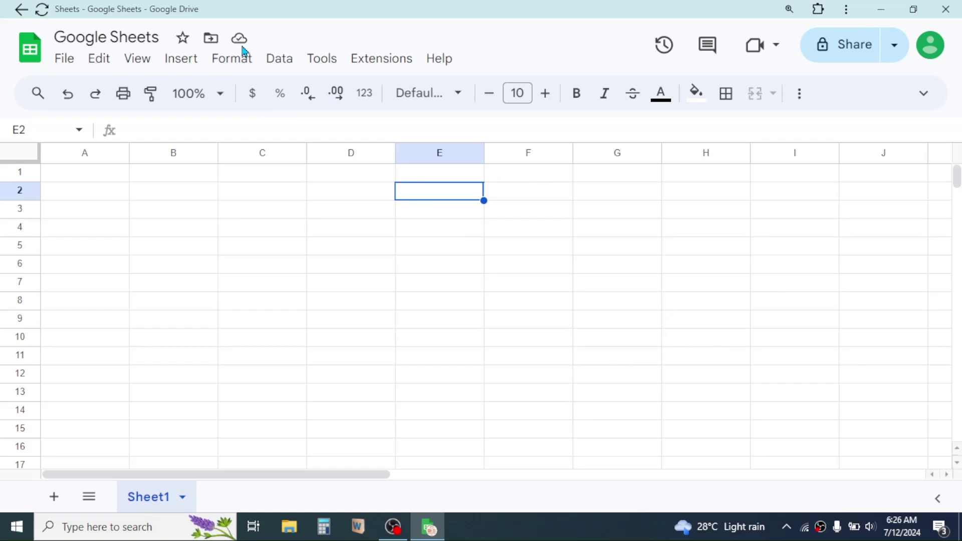
mouse_move(241, 44)
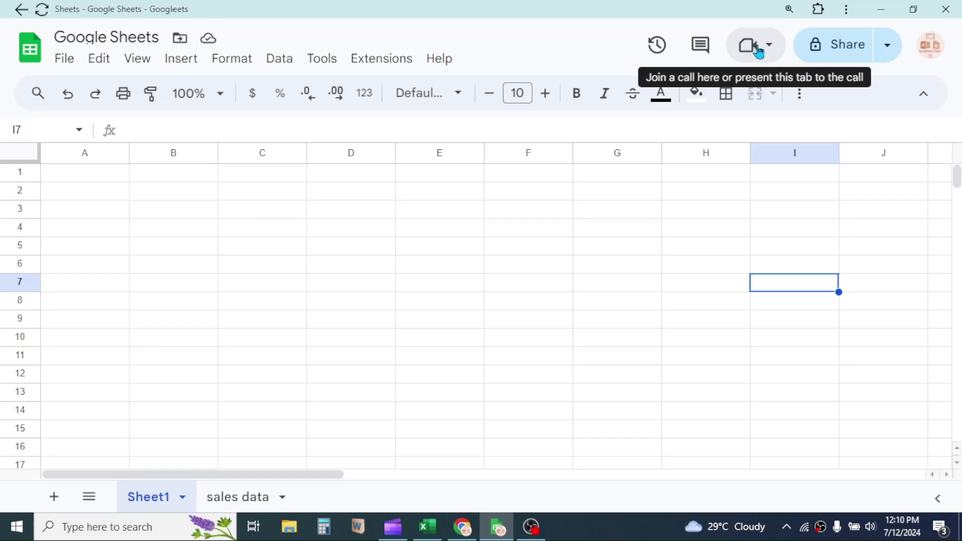
- Copy the spreadsheet's sharing link
left_click(870, 195)
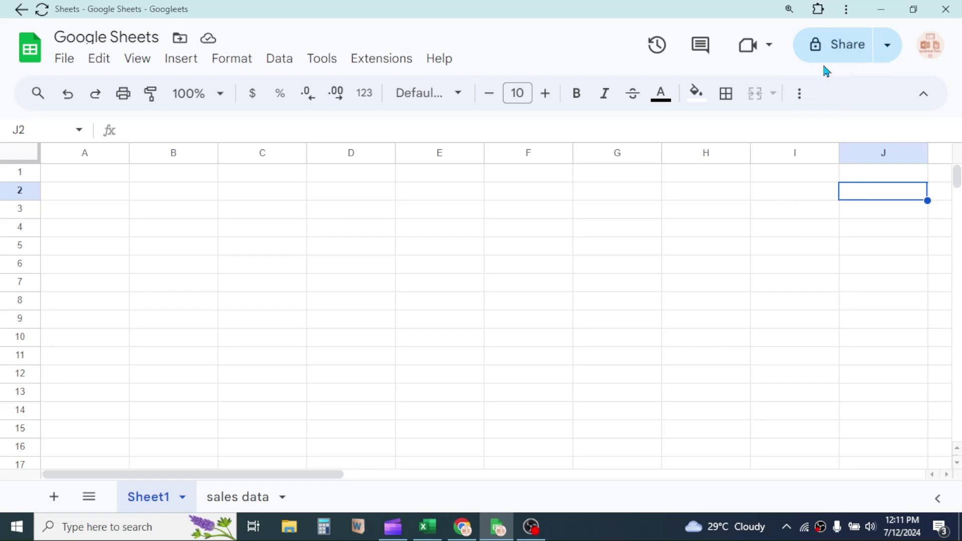
left_click(886, 46)
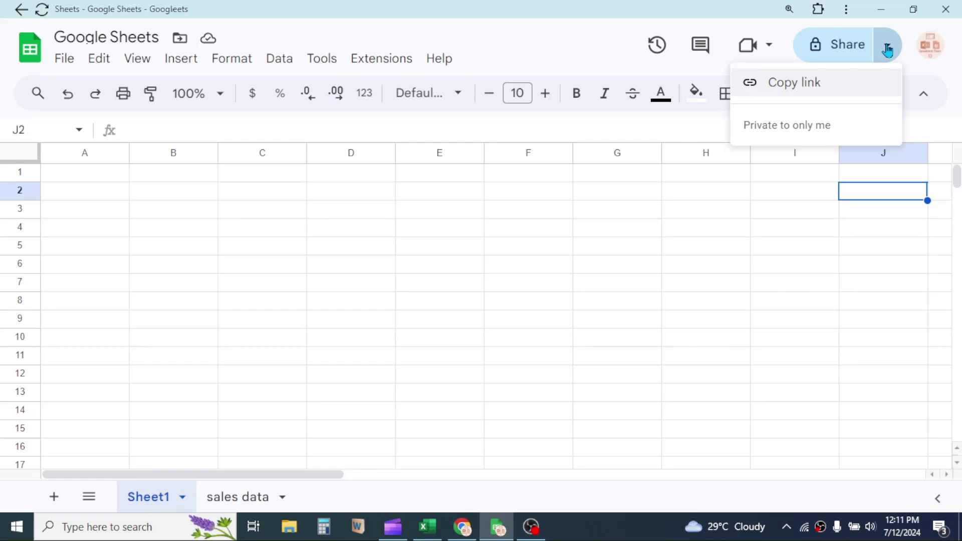
left_click(801, 84)
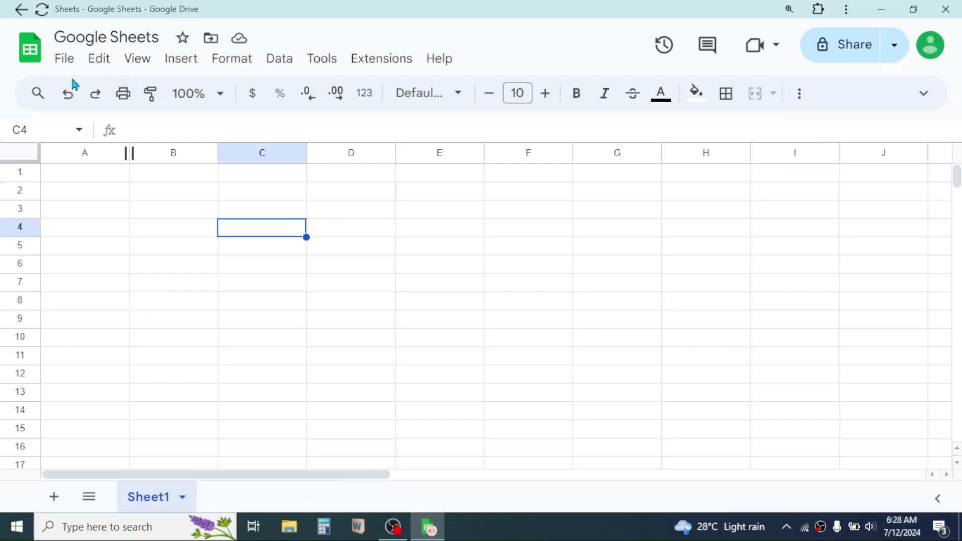
left_click(72, 62)
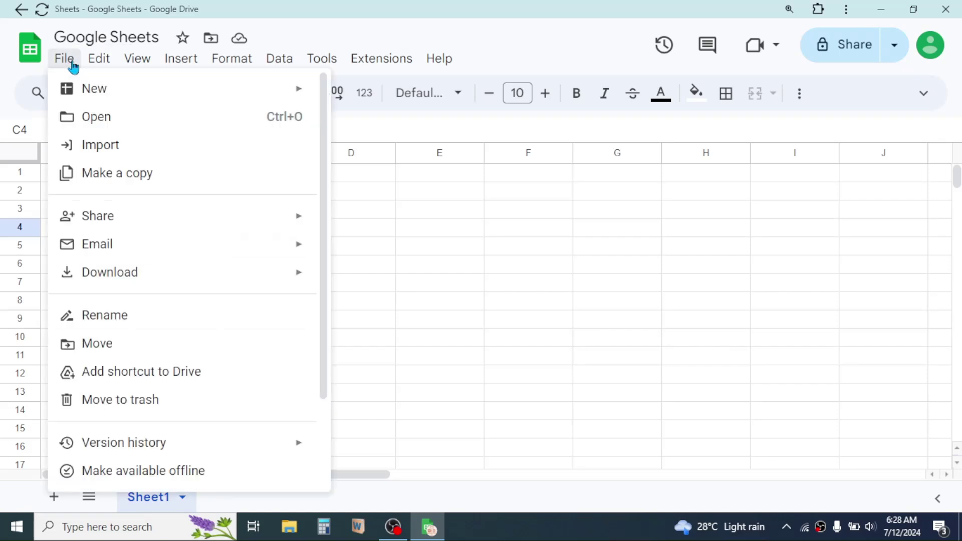
left_click(96, 63)
left_click(130, 62)
left_click(180, 61)
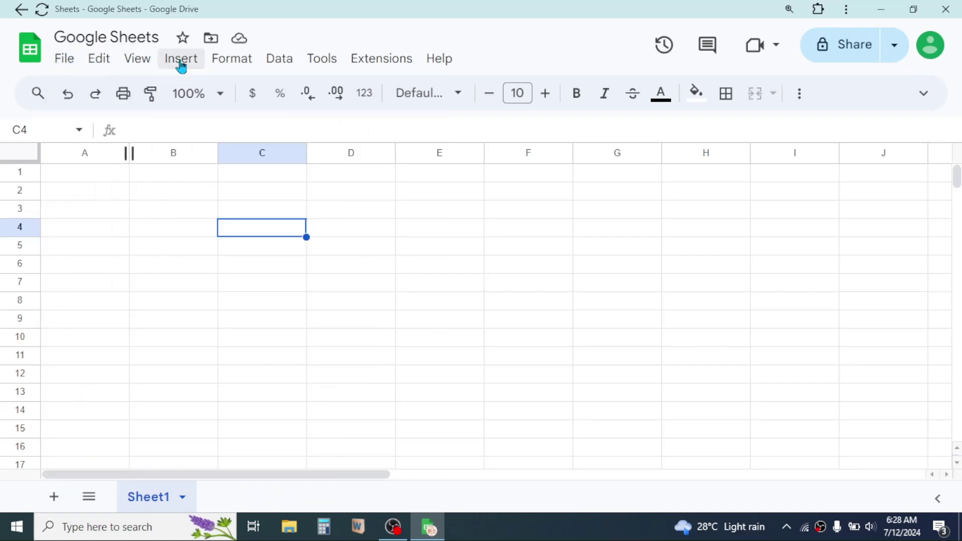
left_click(235, 61)
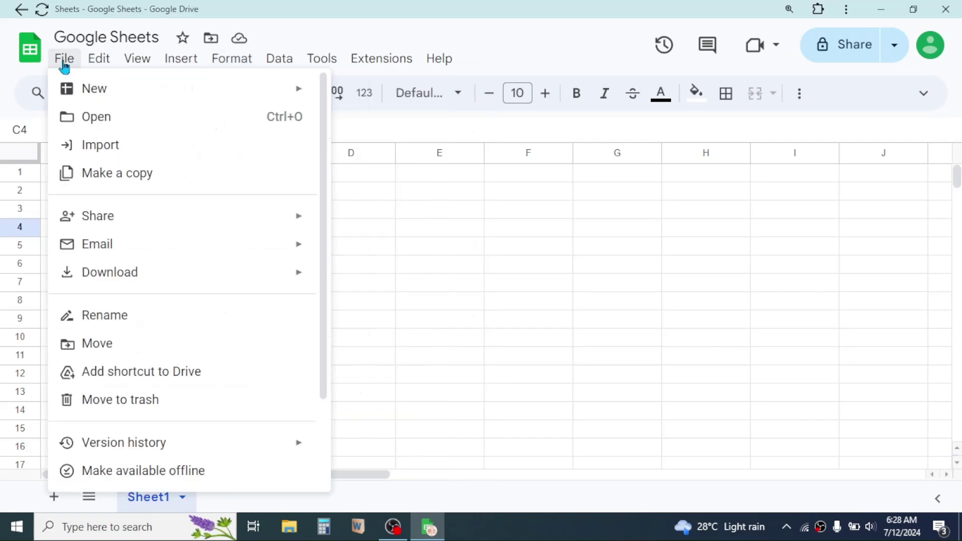
mouse_move(78, 64)
mouse_move(68, 98)
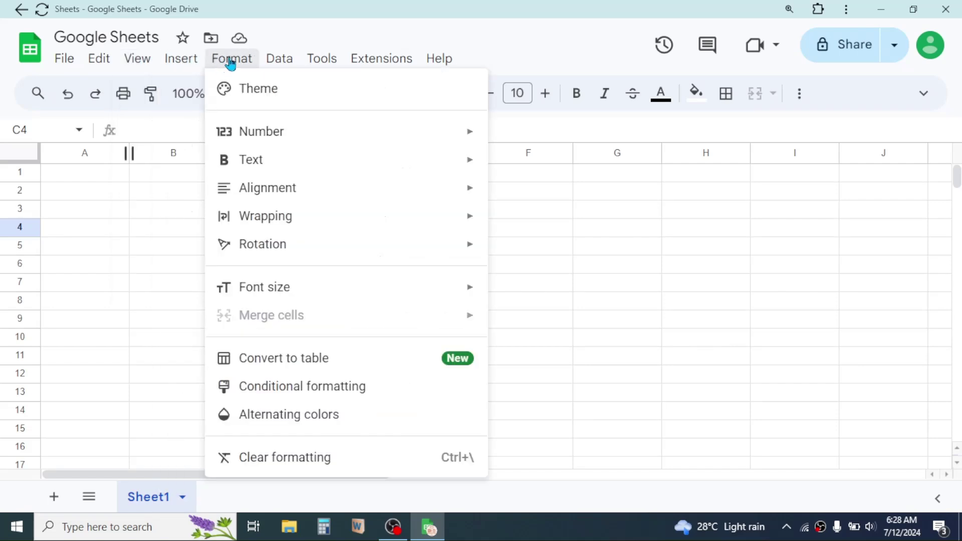
left_click(269, 60)
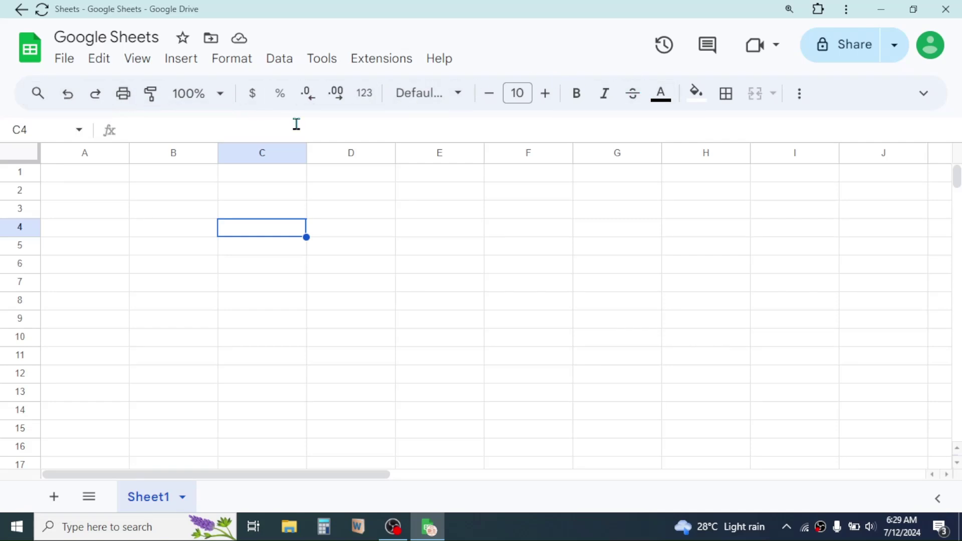
left_click(802, 96)
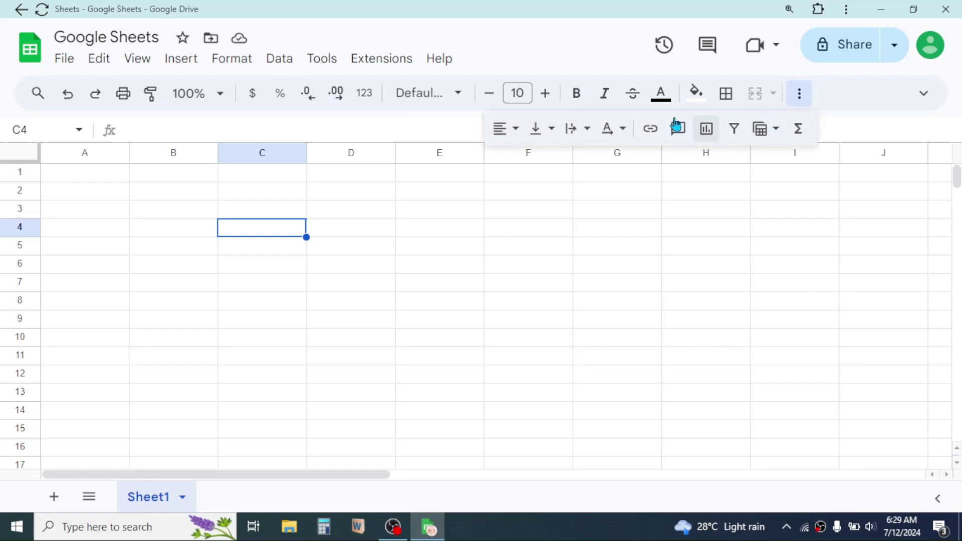
- Select a few cells such as J2 and D4, jump to cell D5 by its reference, and start editing it in the formula bar
left_click(883, 191)
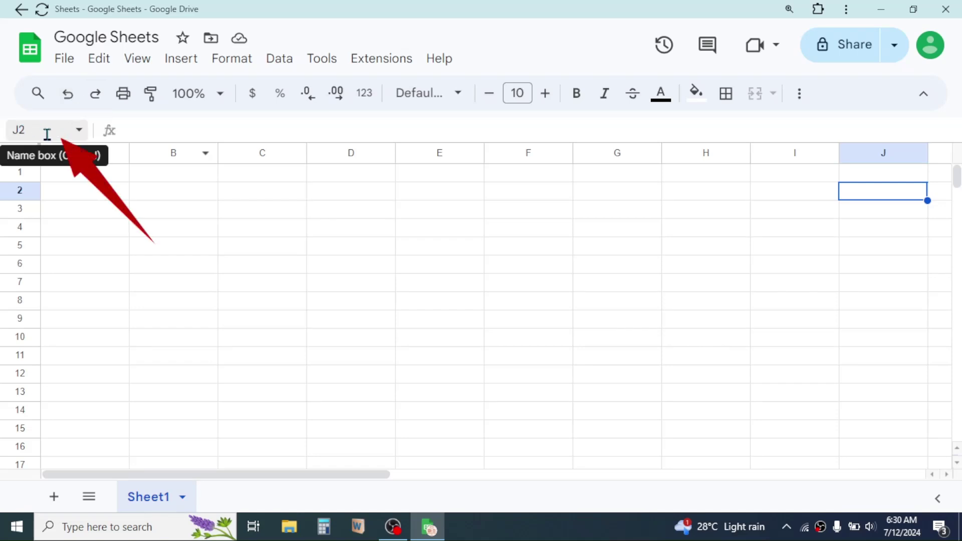
left_click(383, 233)
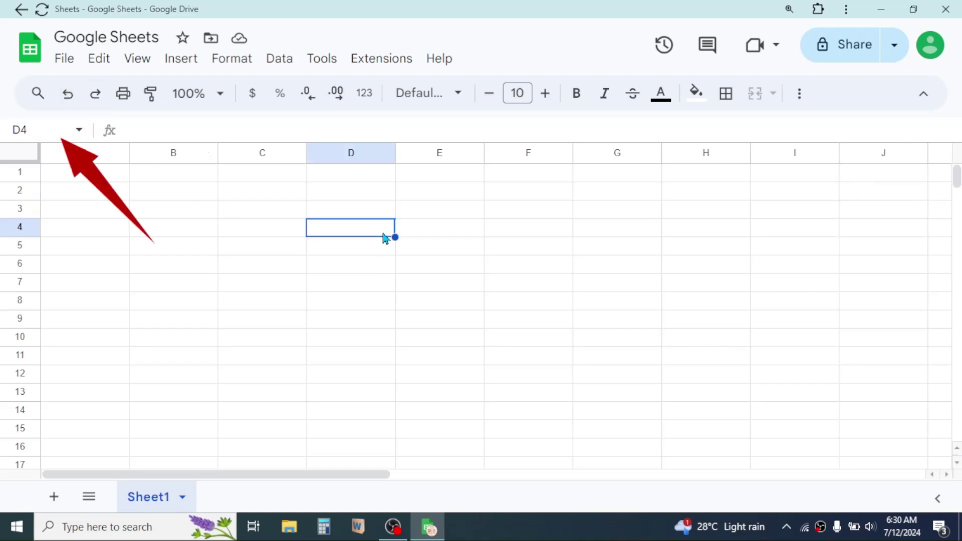
left_click(505, 289)
left_click(50, 130)
type("D5")
key("Return")
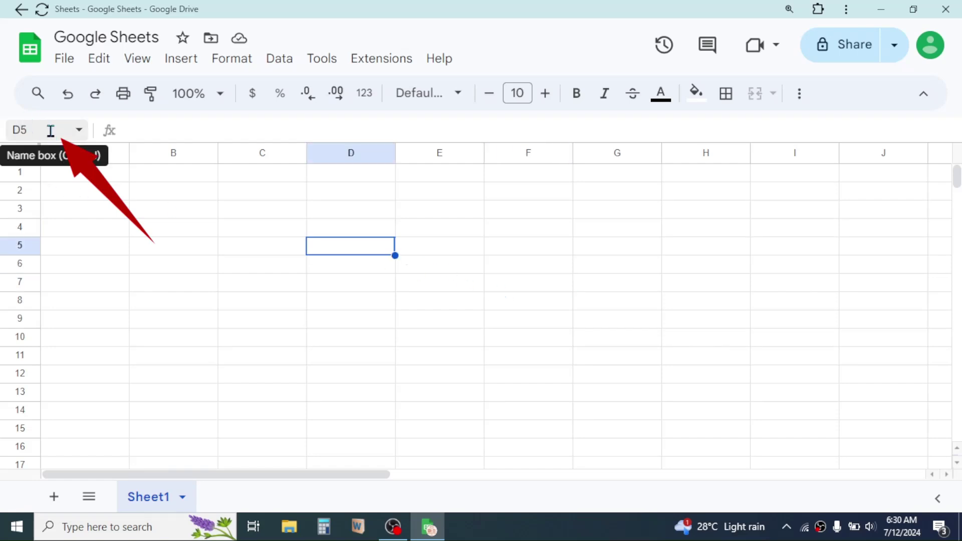
left_click(121, 133)
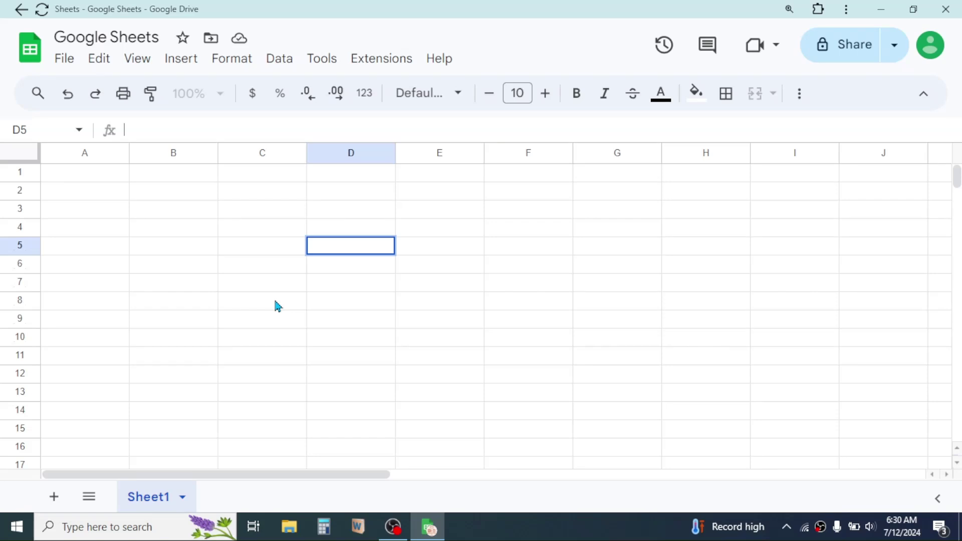
- Select the entire columns A through G one after another
left_click(94, 158)
left_click(178, 155)
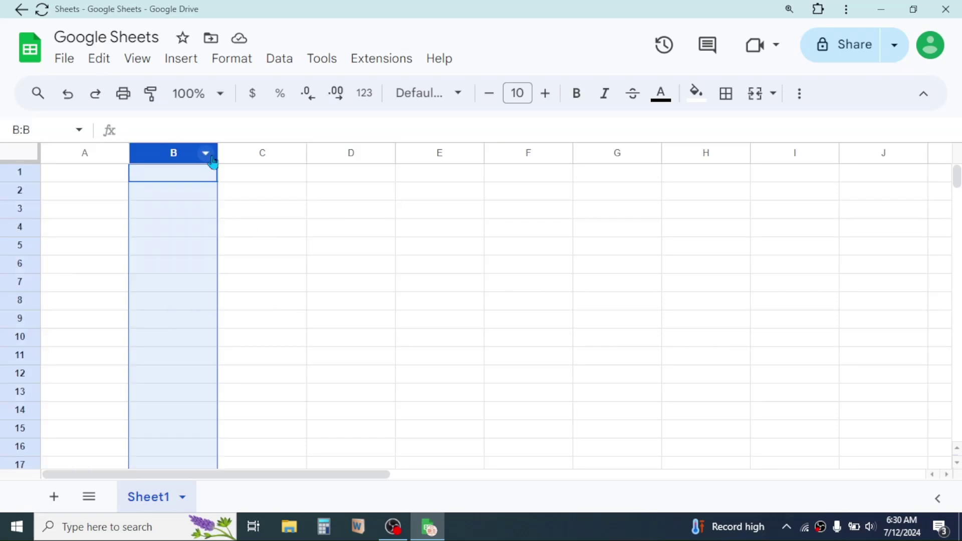
left_click(250, 156)
left_click(333, 152)
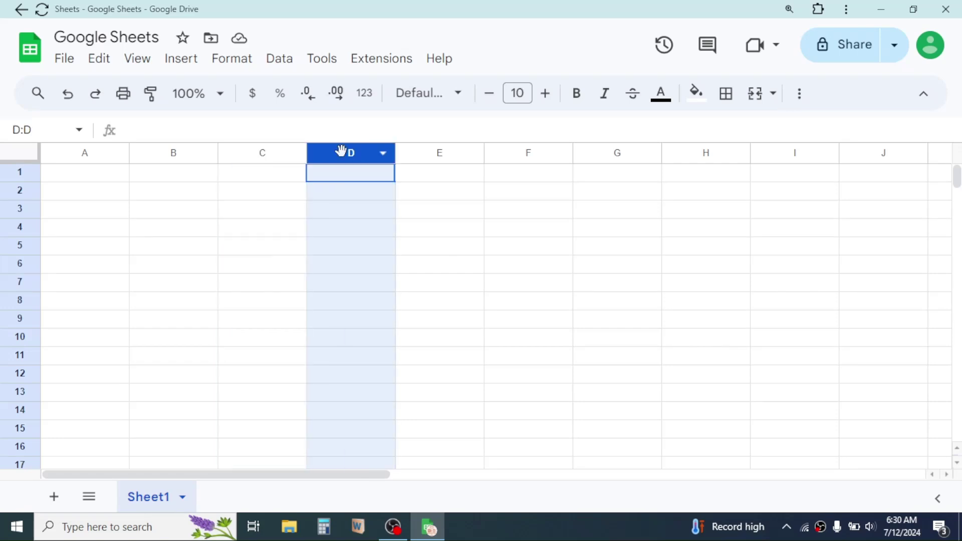
left_click(421, 155)
left_click(532, 152)
left_click(617, 153)
- Select the entire rows 1, 2, 3 and 5 one after another
left_click(18, 172)
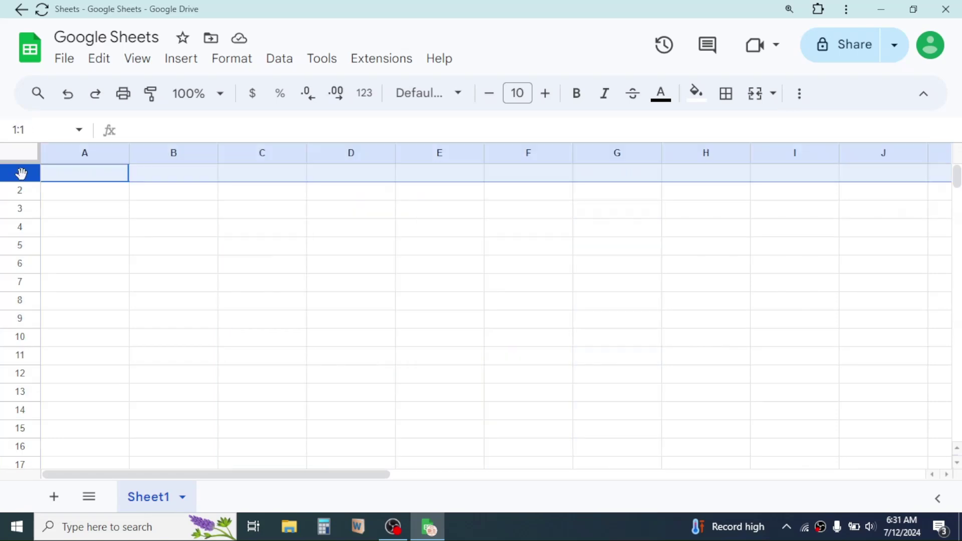
left_click(20, 195)
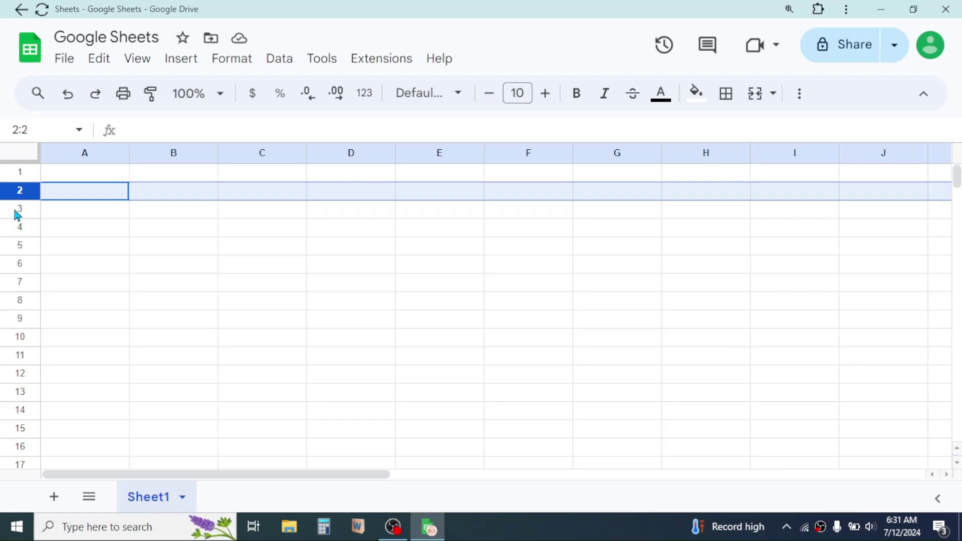
left_click(18, 211)
left_click(18, 245)
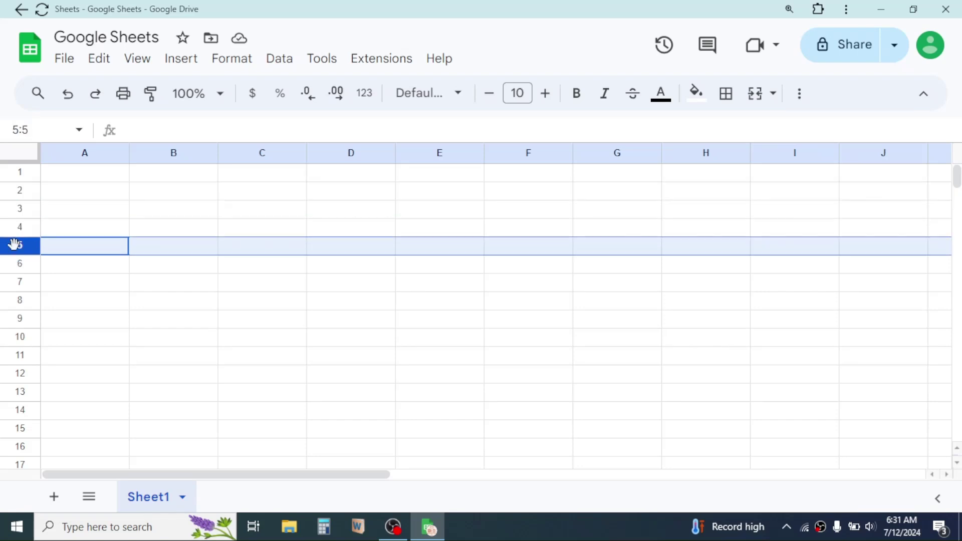
- Select column B, row 3, and the cell B3 where they intersect
left_click(174, 157)
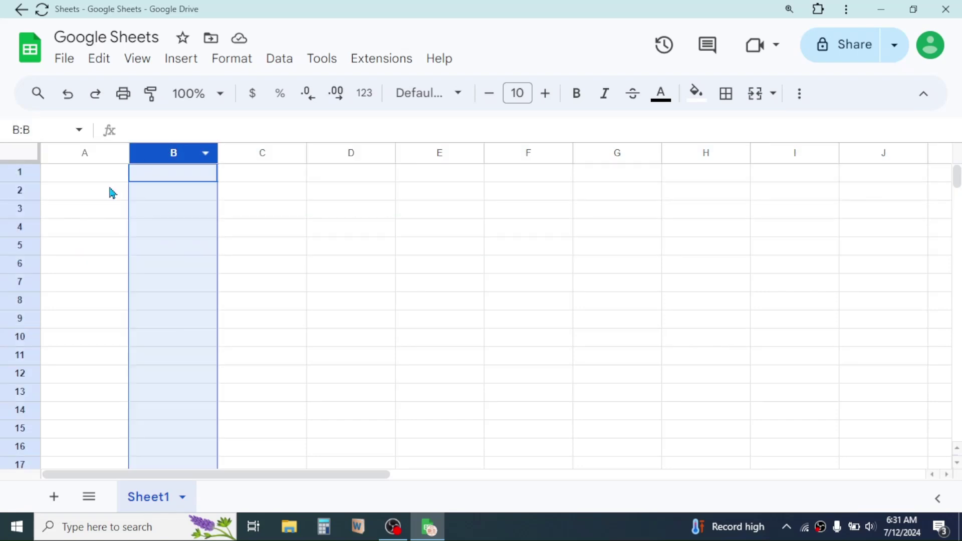
left_click(20, 209)
left_click(161, 216)
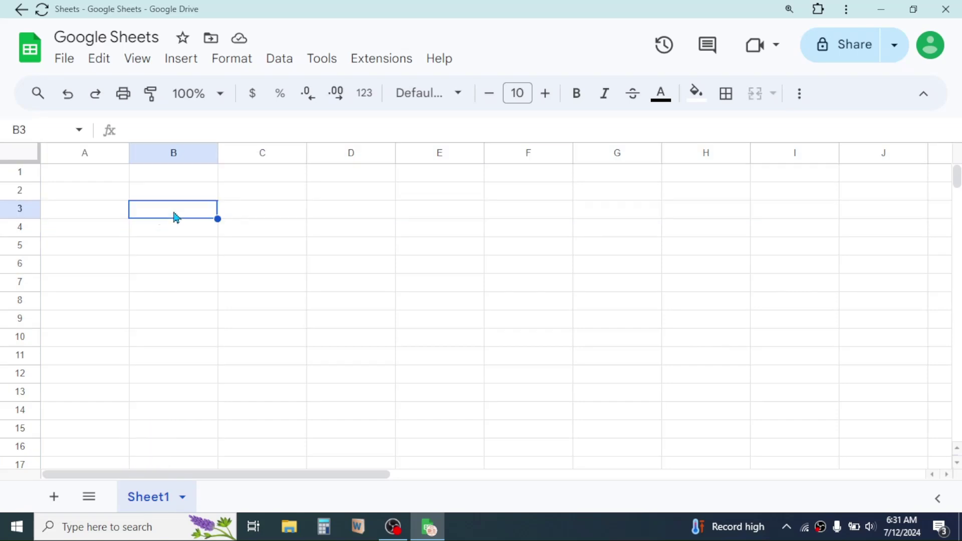
- Select individual cells across columns B to E one at a time, from B4 through C7 to E3, to examine their references
left_click(169, 235)
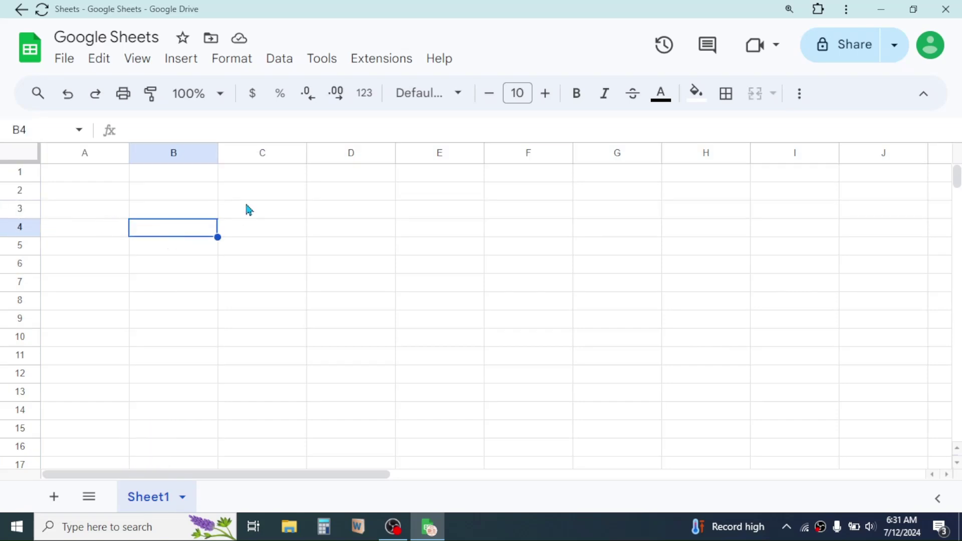
left_click(258, 206)
left_click(344, 221)
left_click(321, 265)
left_click(301, 283)
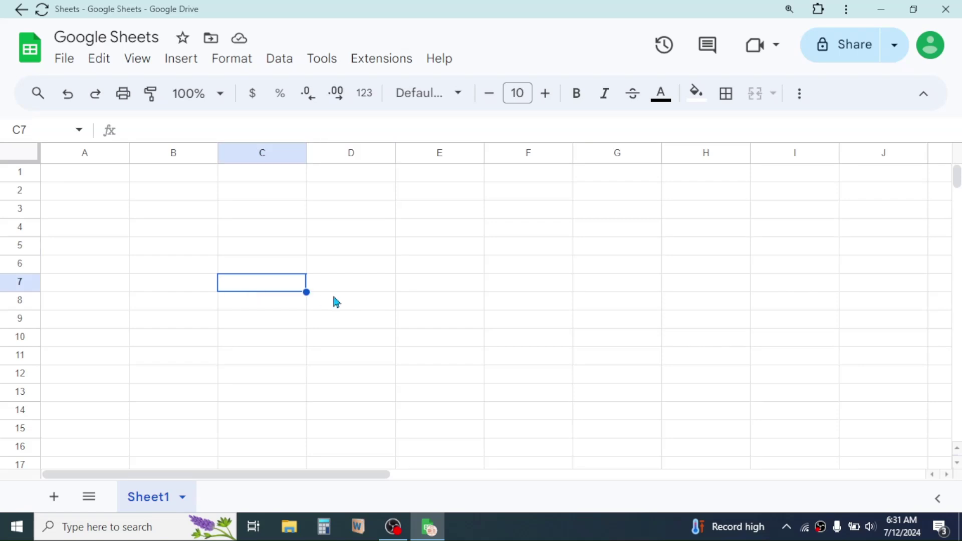
left_click(346, 301)
left_click(448, 246)
left_click(458, 211)
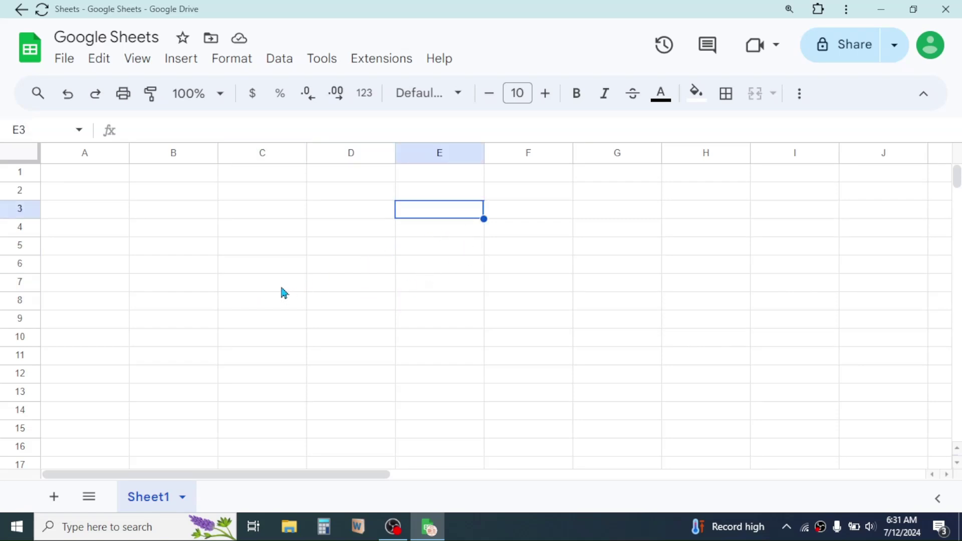
- Select single cells around the grid, including B2, D6, C3 and F9, to see the active cell change, finishing on B3
left_click(192, 194)
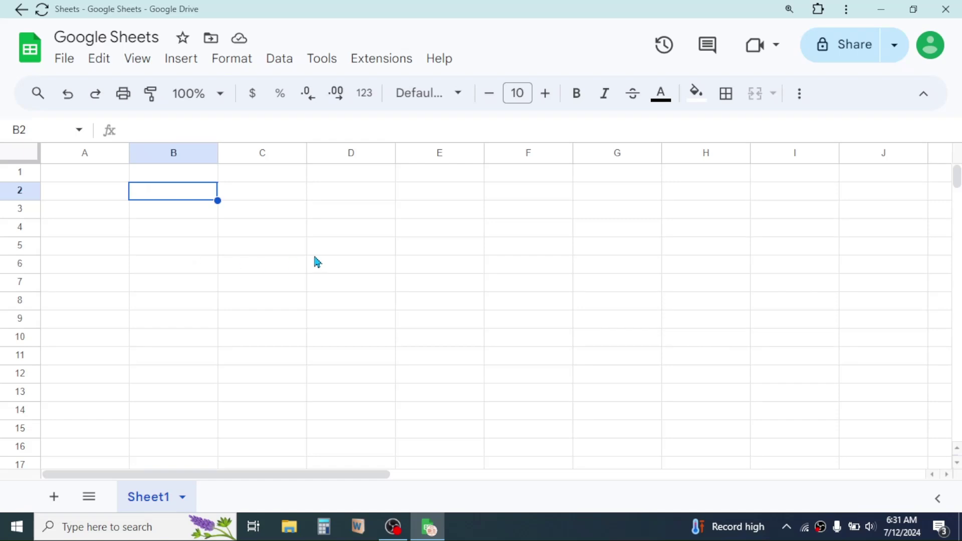
left_click(344, 270)
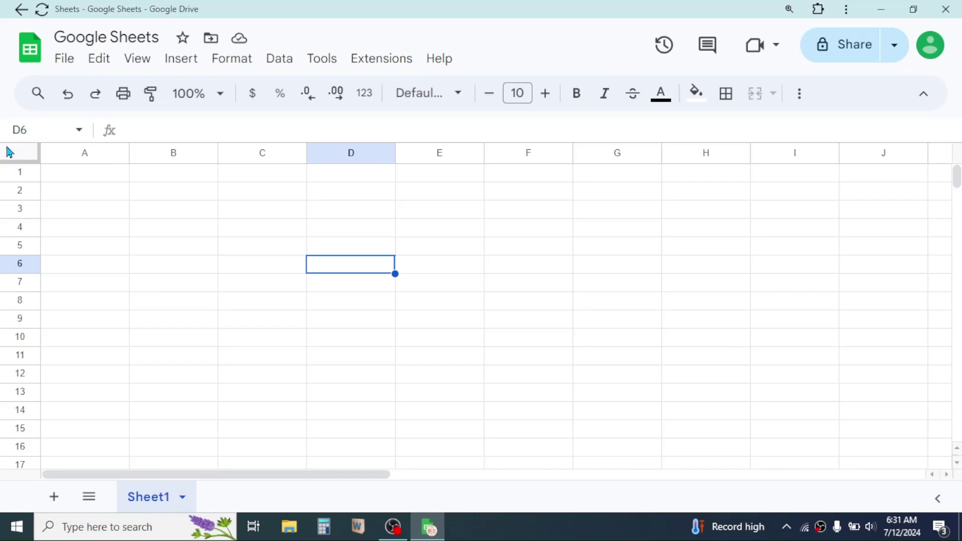
left_click(343, 228)
left_click(257, 268)
left_click(266, 212)
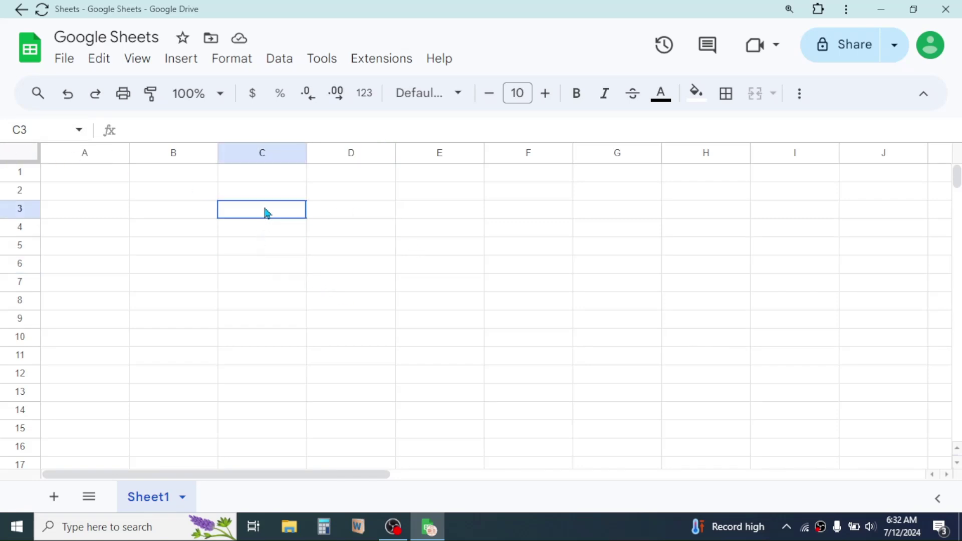
left_click(394, 214)
left_click(493, 252)
left_click(495, 323)
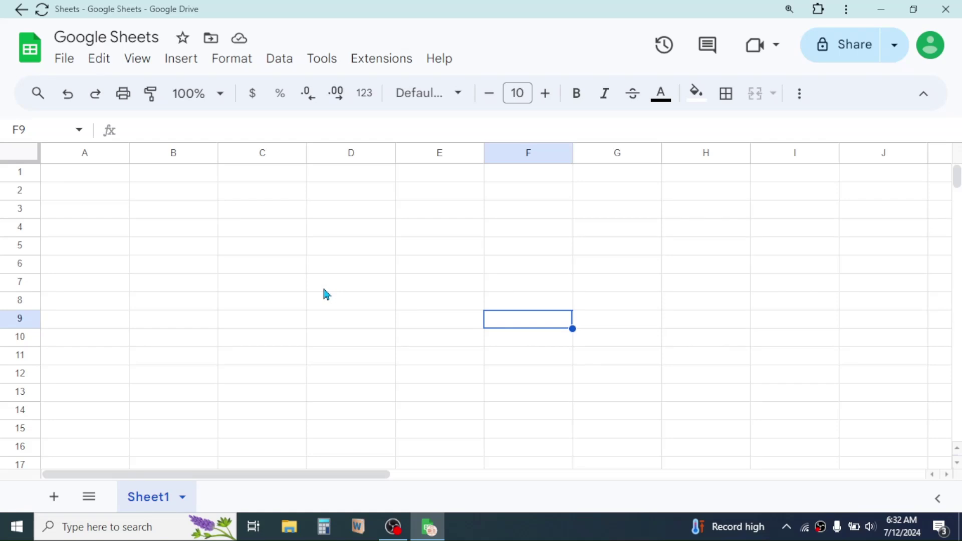
left_click(282, 231)
left_click(182, 232)
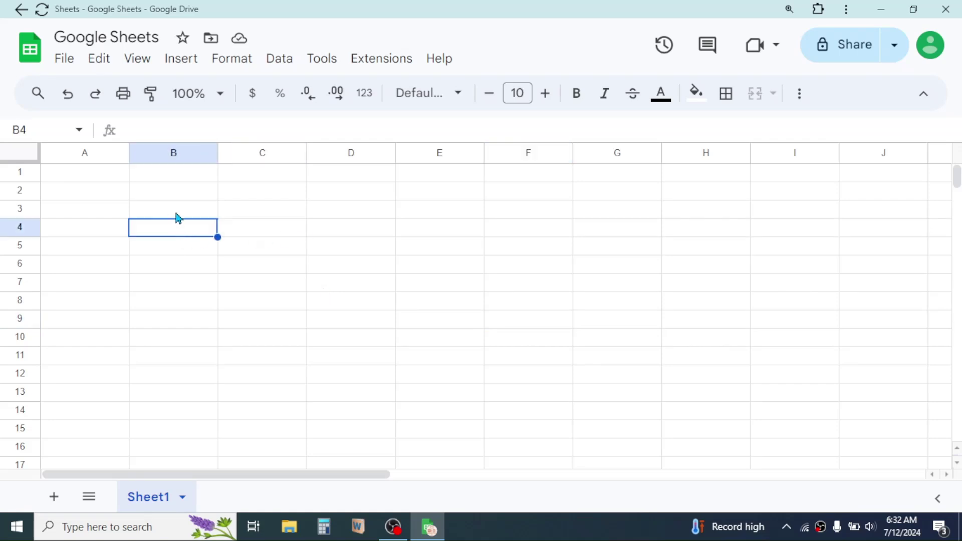
left_click(176, 213)
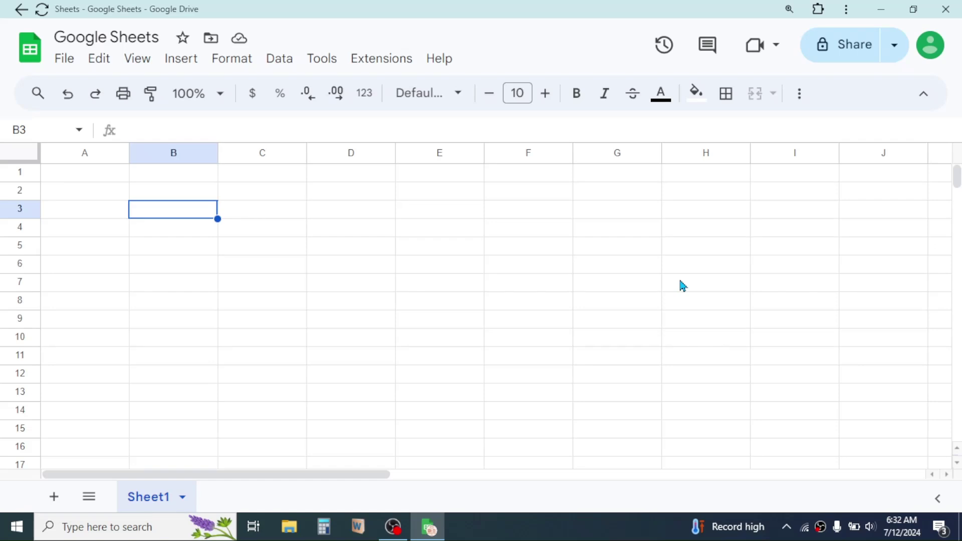
- Enter "Apple" in cell B3 and reselect the cell to view its content and alignment
left_click(156, 194)
left_click(159, 214)
type("Apple")
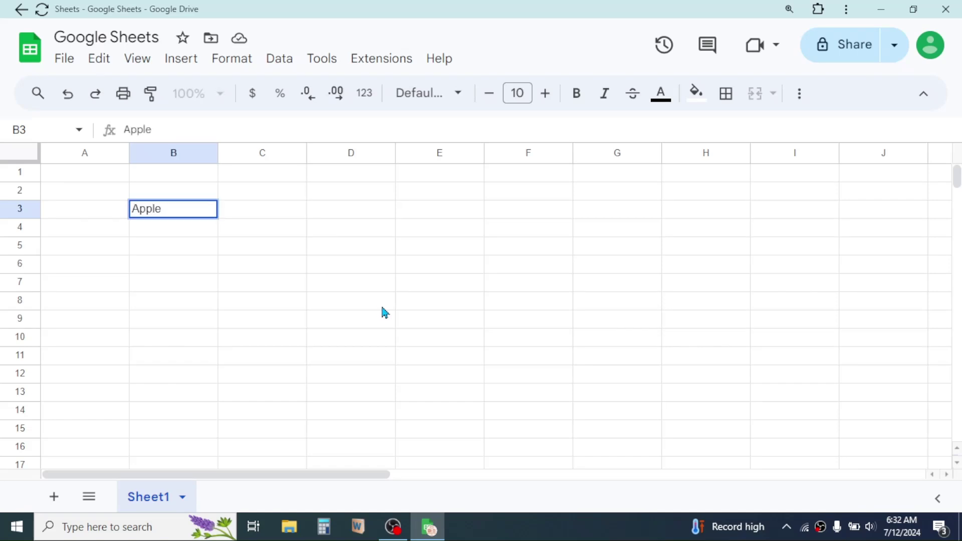
key("Return")
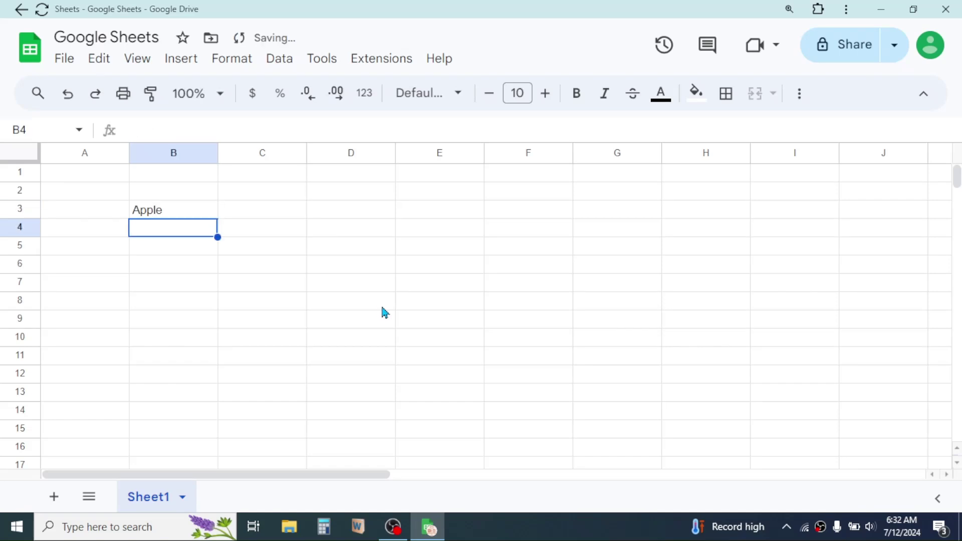
left_click(181, 211)
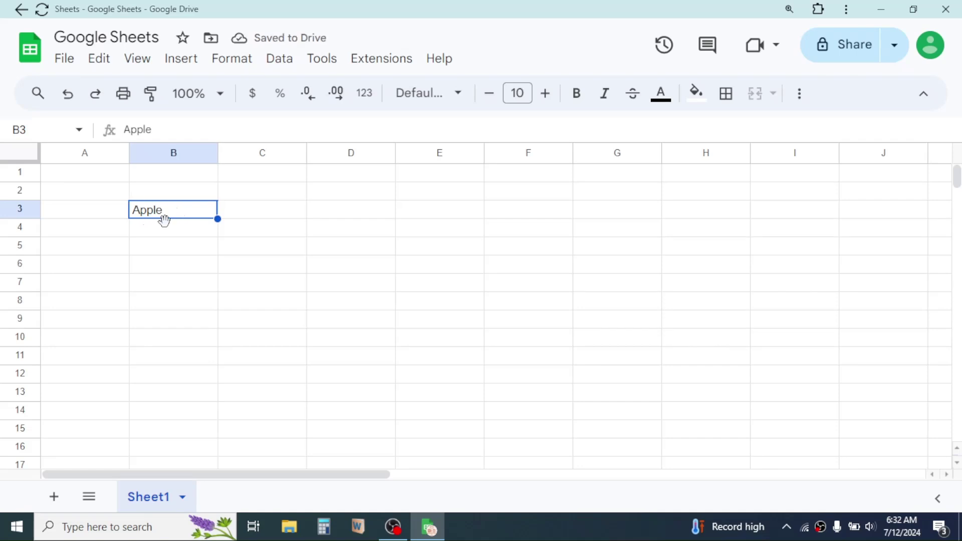
left_click(185, 285)
left_click(169, 217)
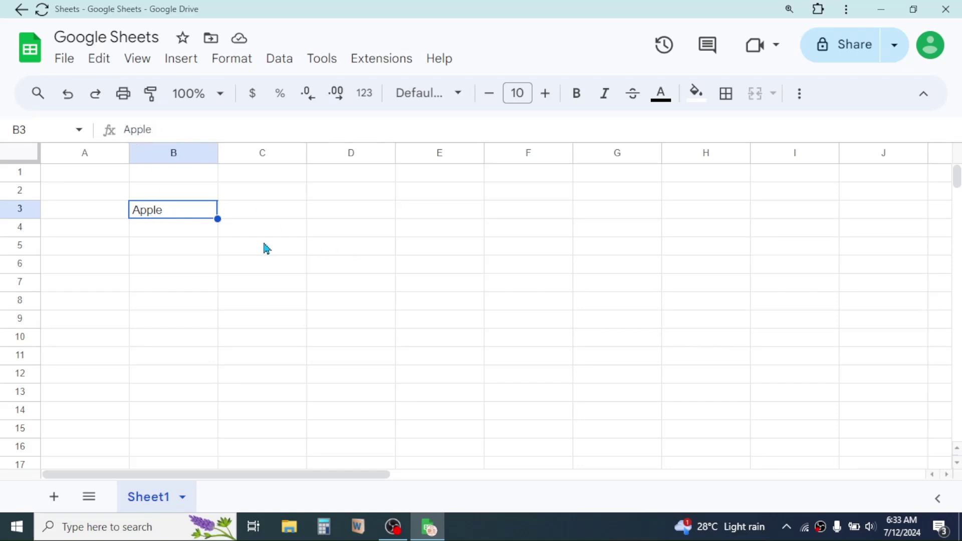
- Enter the number 12 in cell B5 and reselect the cell to view its alignment
left_click(167, 251)
type("12")
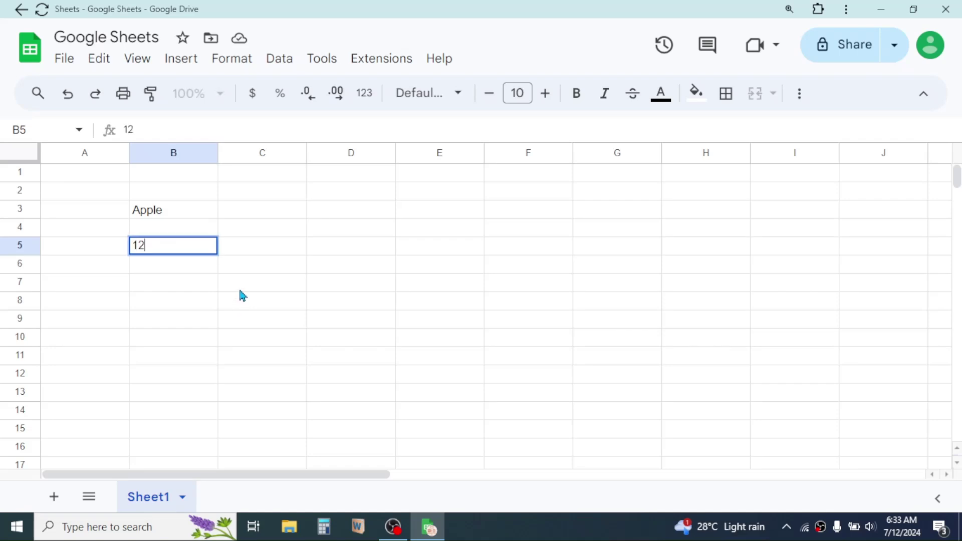
key("Return")
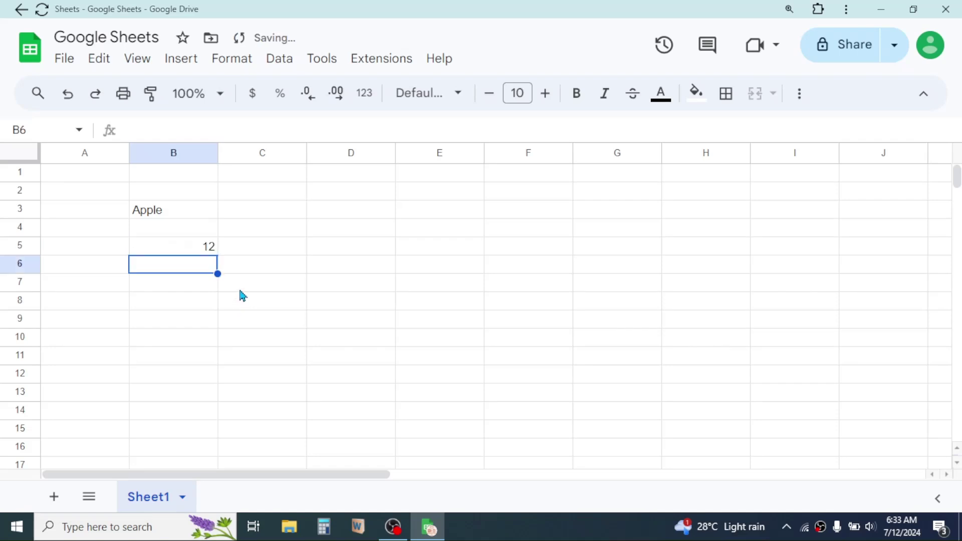
left_click(196, 252)
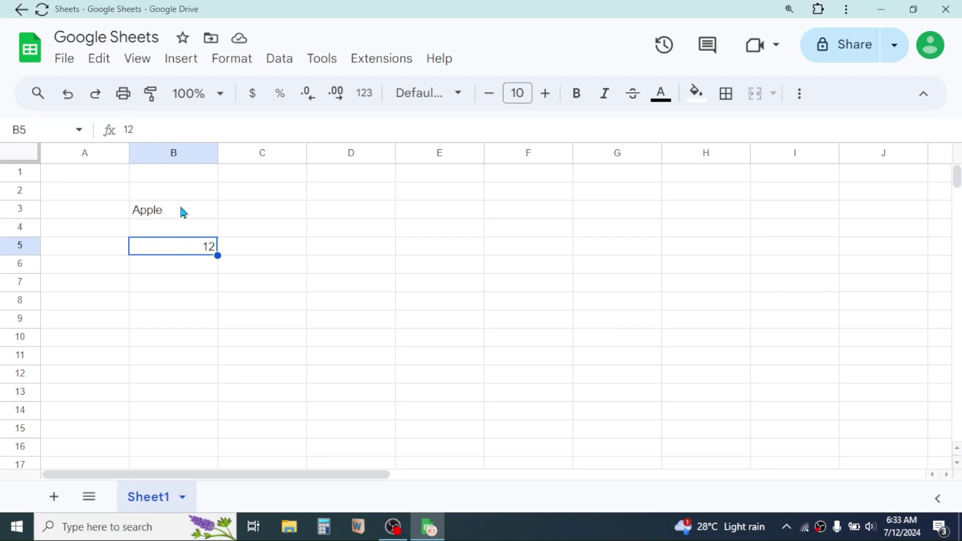
- Clear the contents of cells B3 to B5 and make B4 the active cell
left_click_drag(182, 211, 170, 250)
key("Delete")
key("Down")
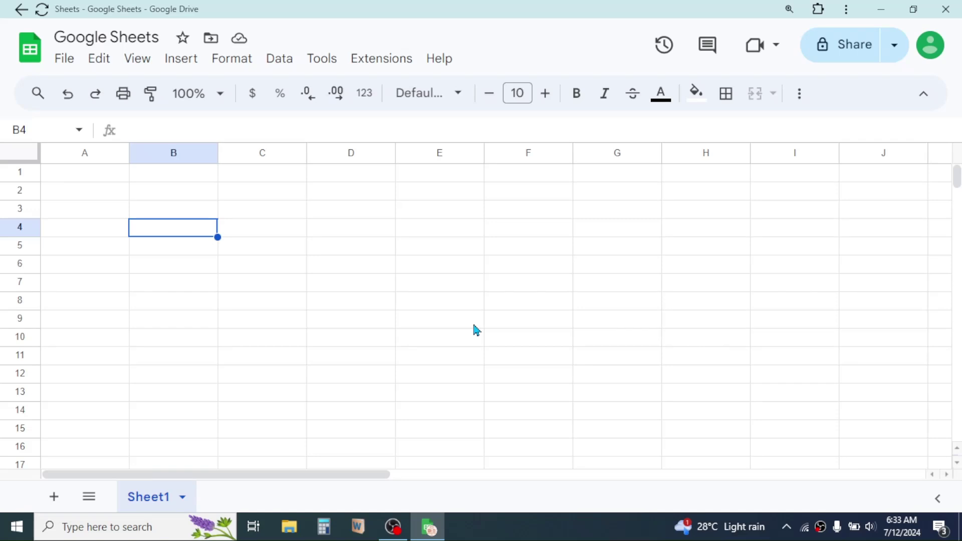
- Add 50 more rows at the bottom of the sheet, below row 1000
left_click_drag(957, 180, 958, 436)
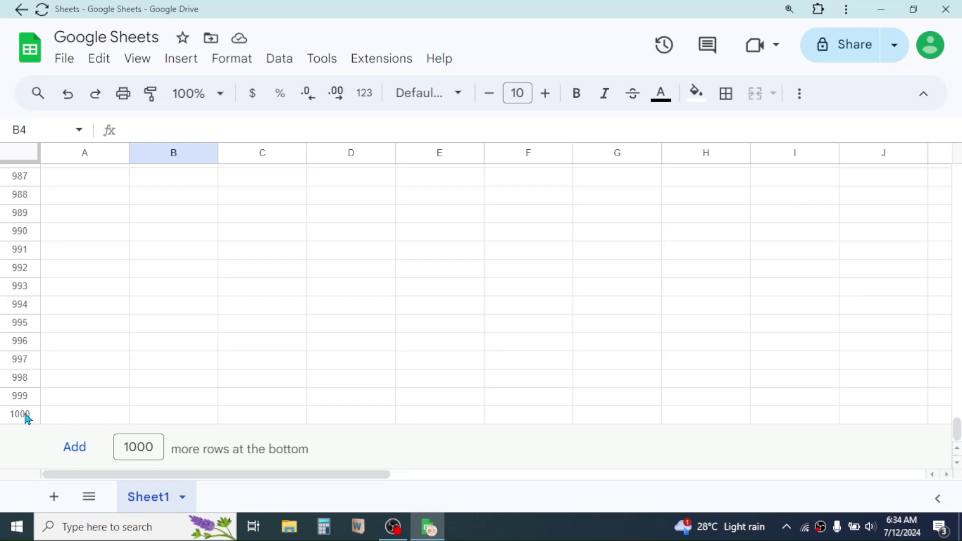
left_click(157, 447)
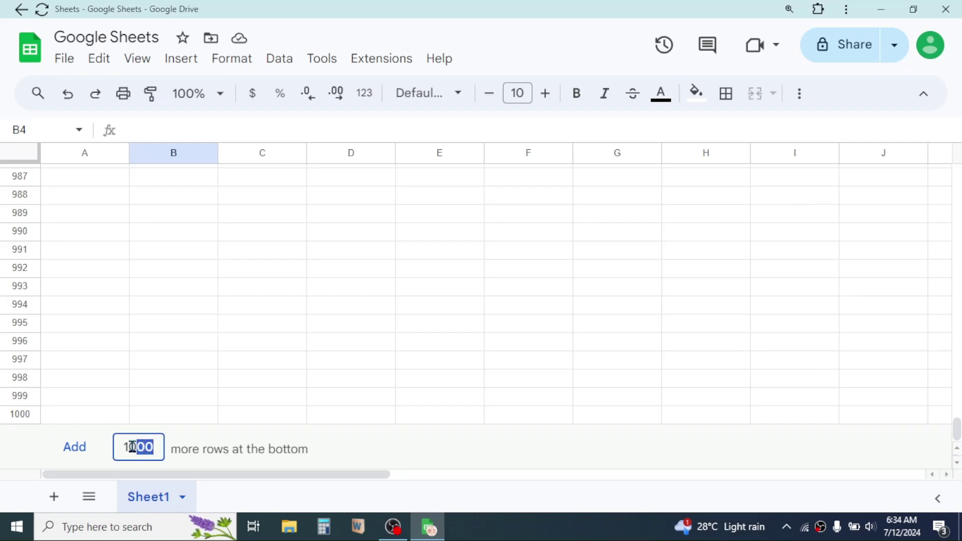
type("50")
left_click(76, 447)
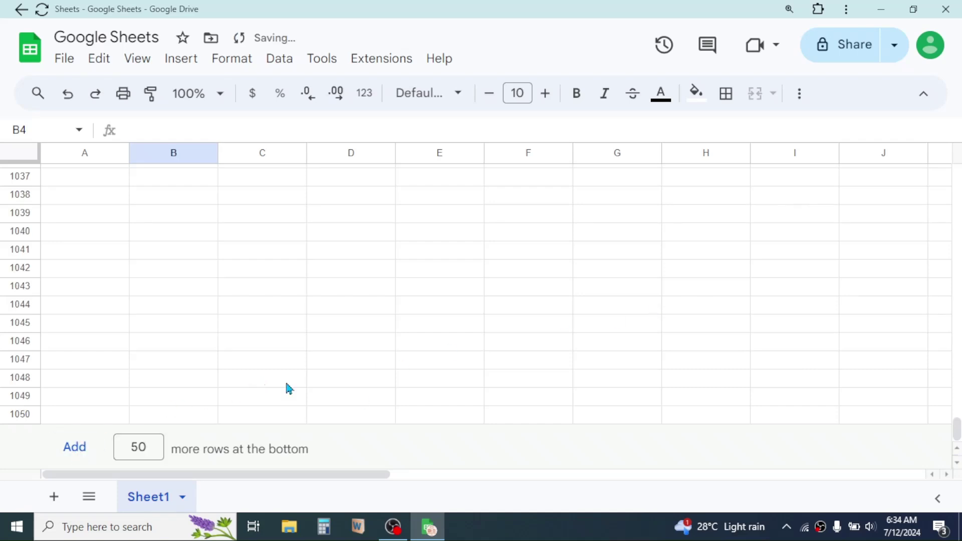
- Select row 1050, inspect the sheet's last column, and make cell W1039 active
left_click(20, 416)
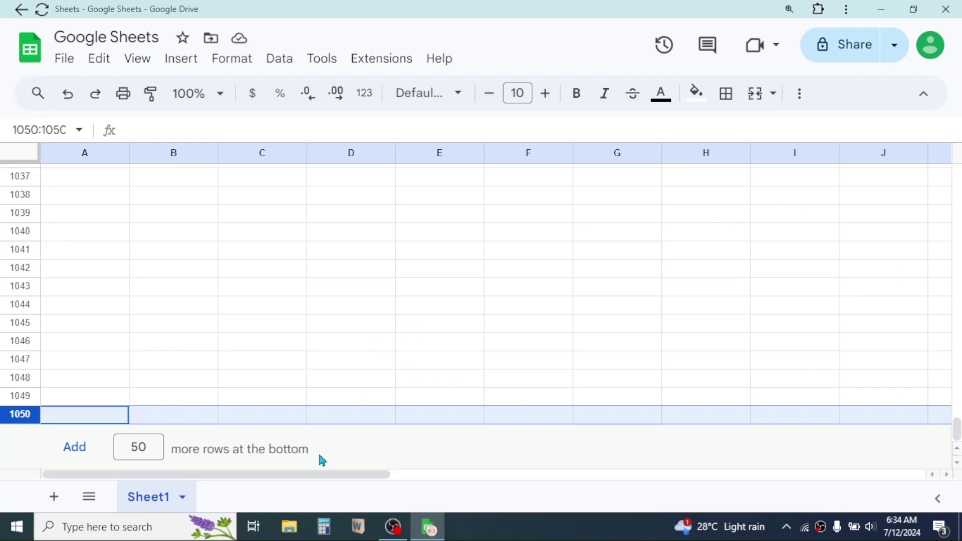
left_click_drag(299, 477, 864, 496)
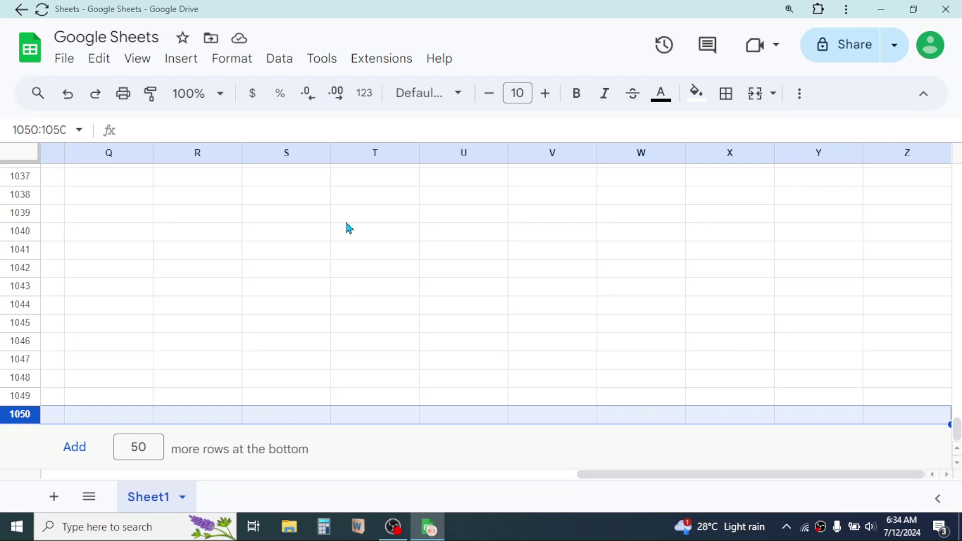
left_click(641, 214)
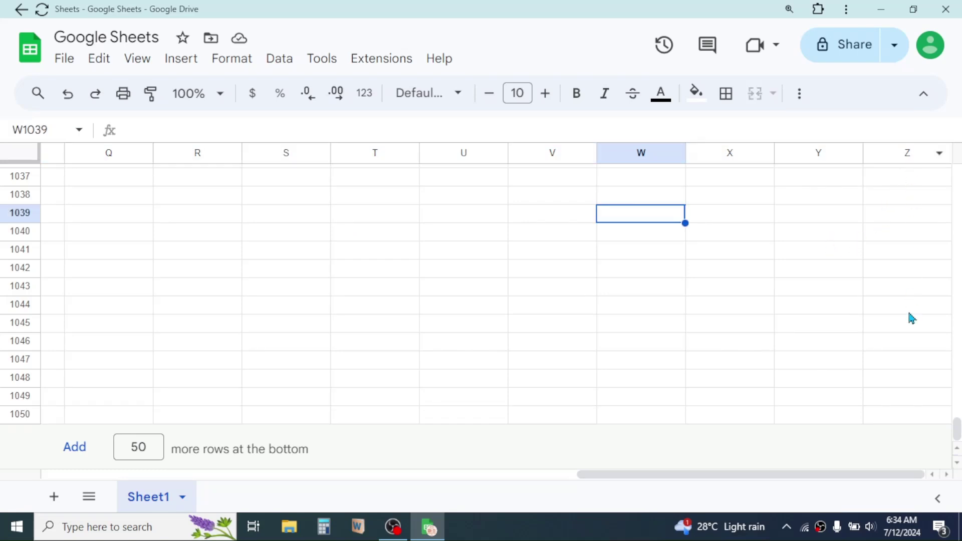
- Insert four columns to the right of columns V to Y and make cell AA1024 active
left_click(545, 153)
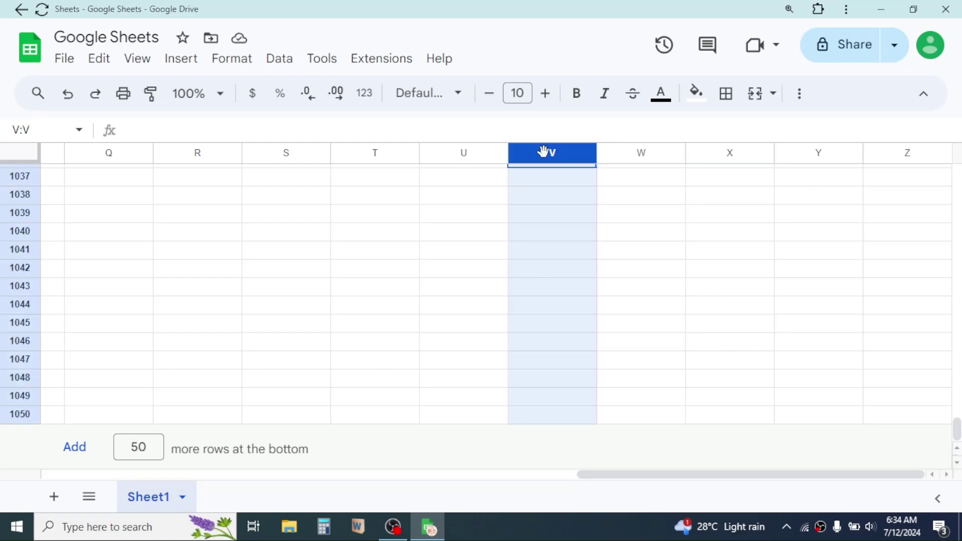
left_click_drag(544, 151, 797, 154)
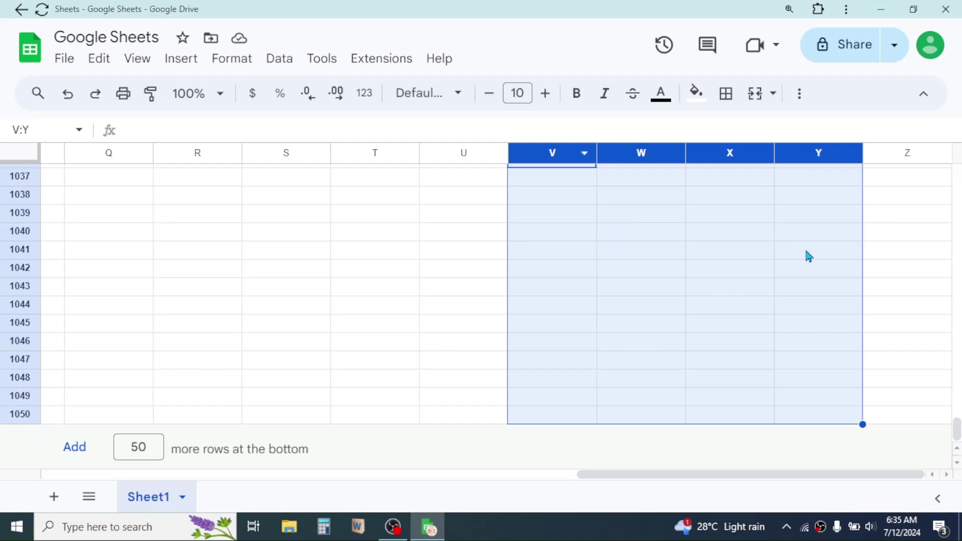
right_click(720, 166)
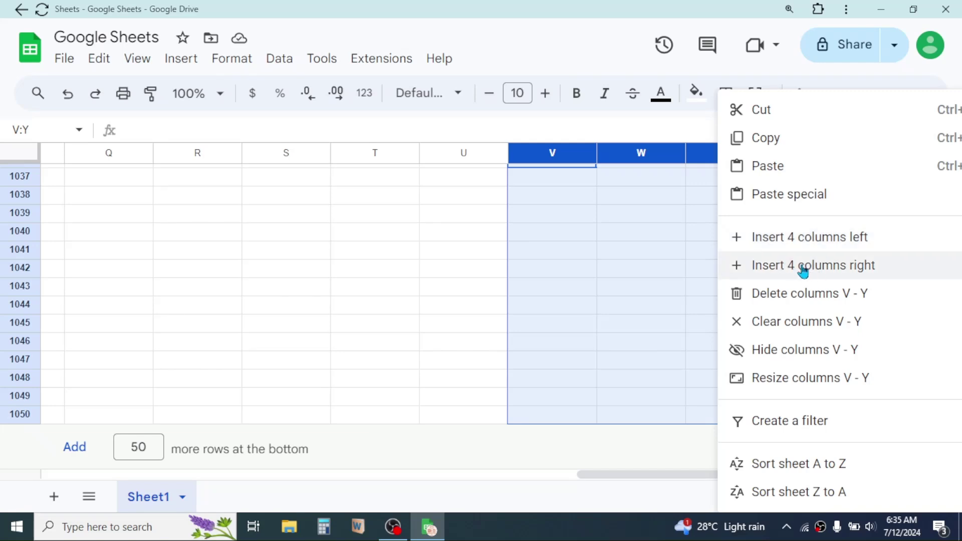
left_click(828, 269)
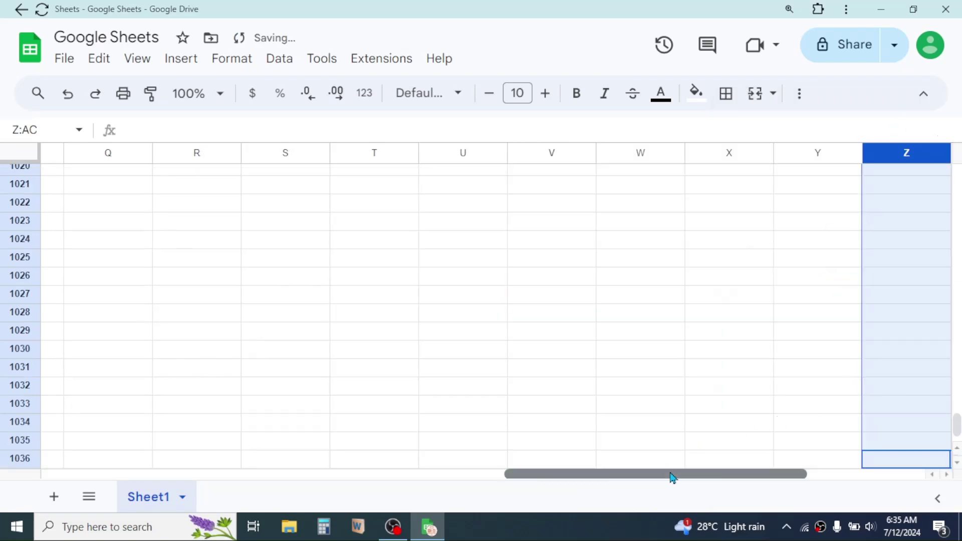
left_click_drag(673, 475, 845, 475)
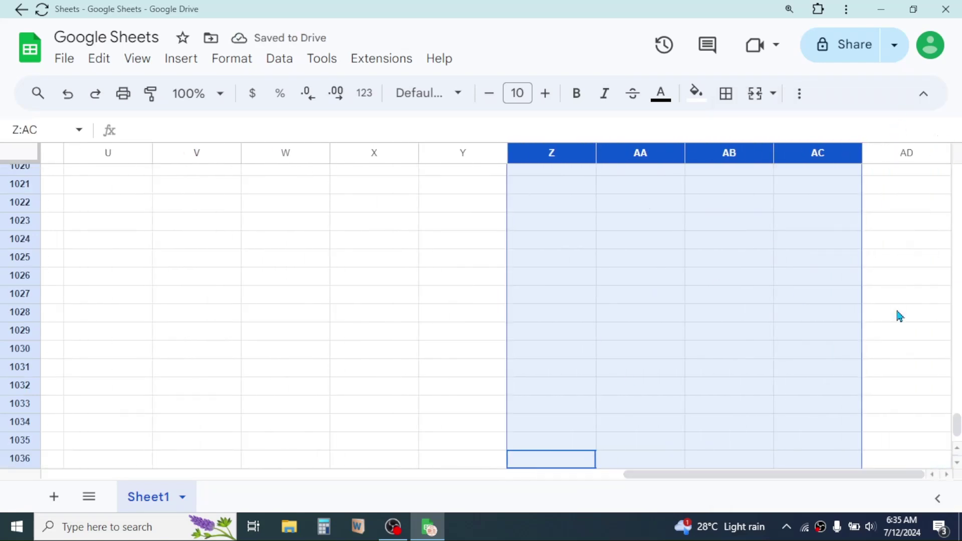
left_click(675, 245)
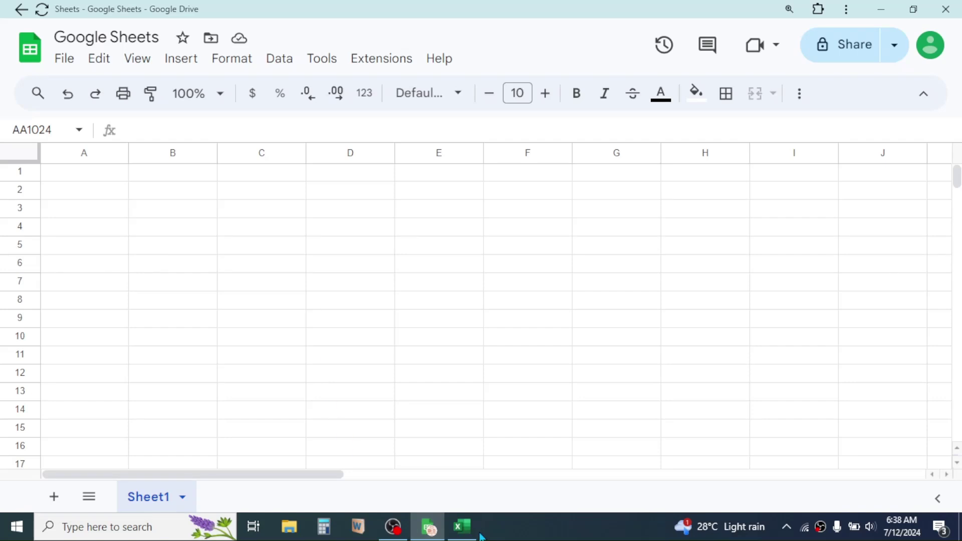
- Switch to Excel to view the last row and column of its worksheet, and return to Google Sheets
mouse_move(479, 536)
left_click(462, 464)
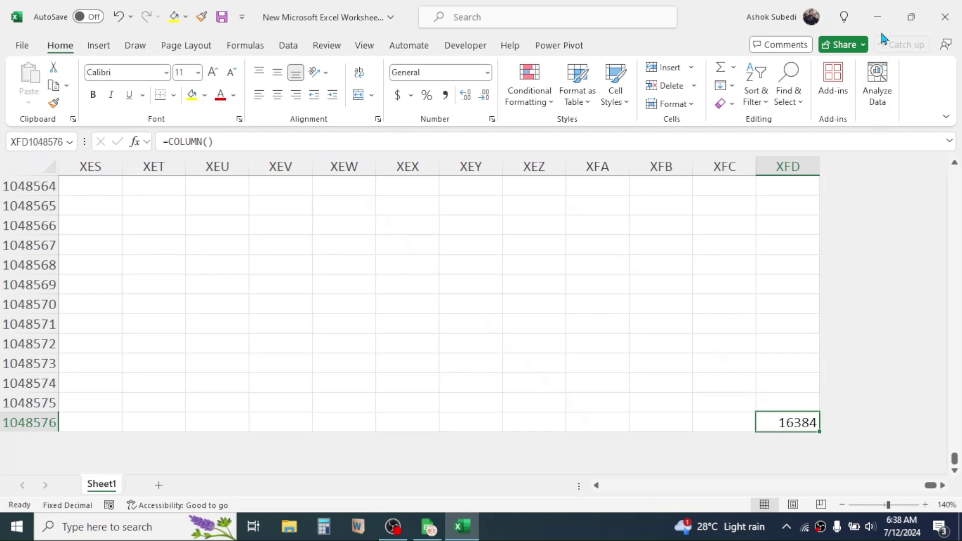
left_click(878, 16)
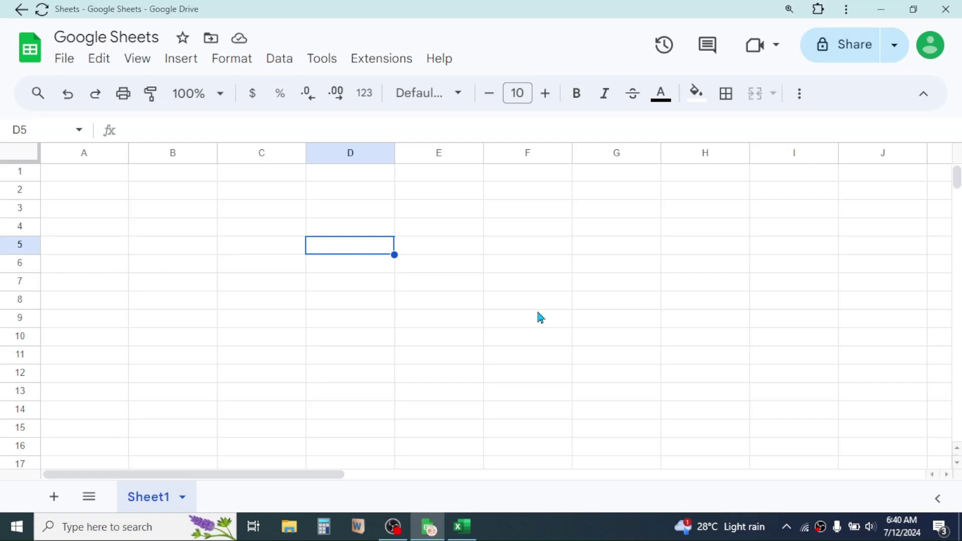
- Enter the number 10000000 in cell D3
key("Up")
key("Up")
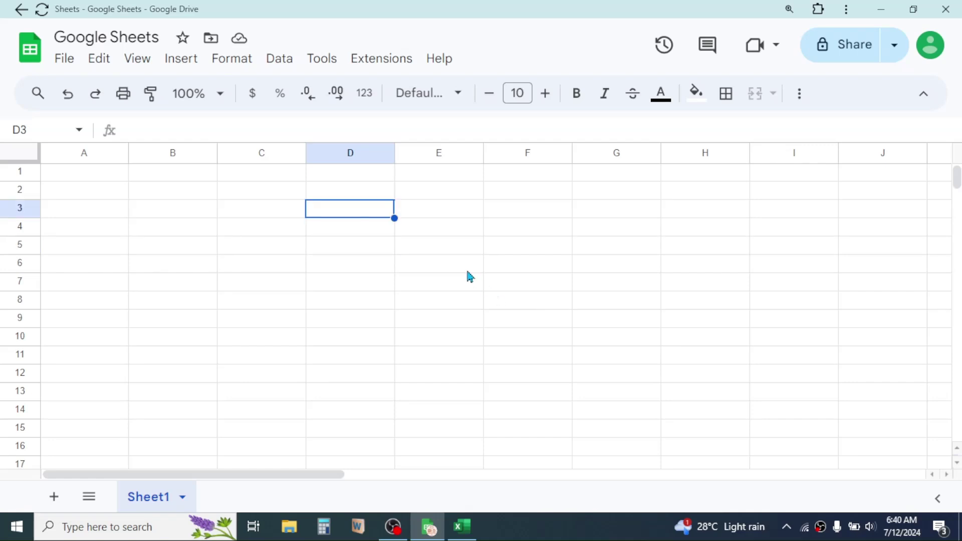
type("10")
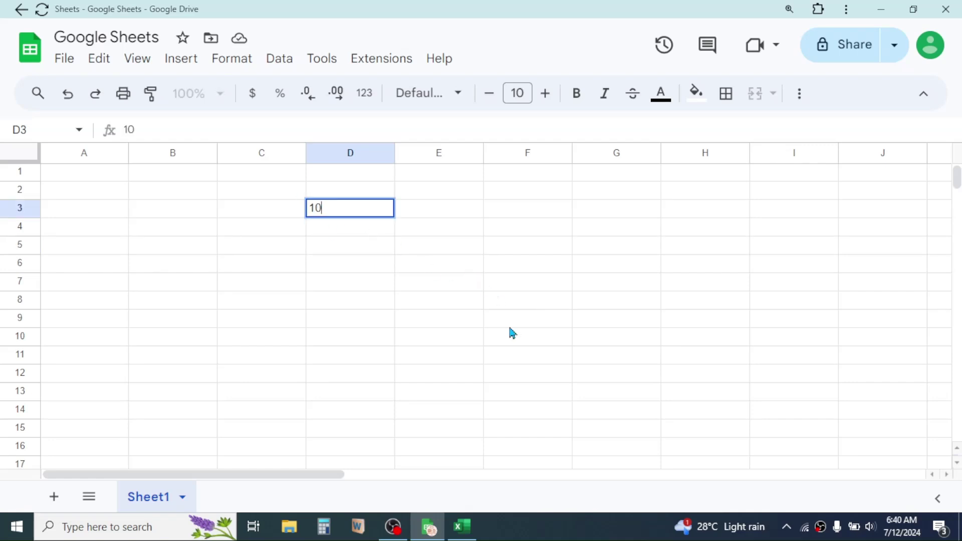
type("000000")
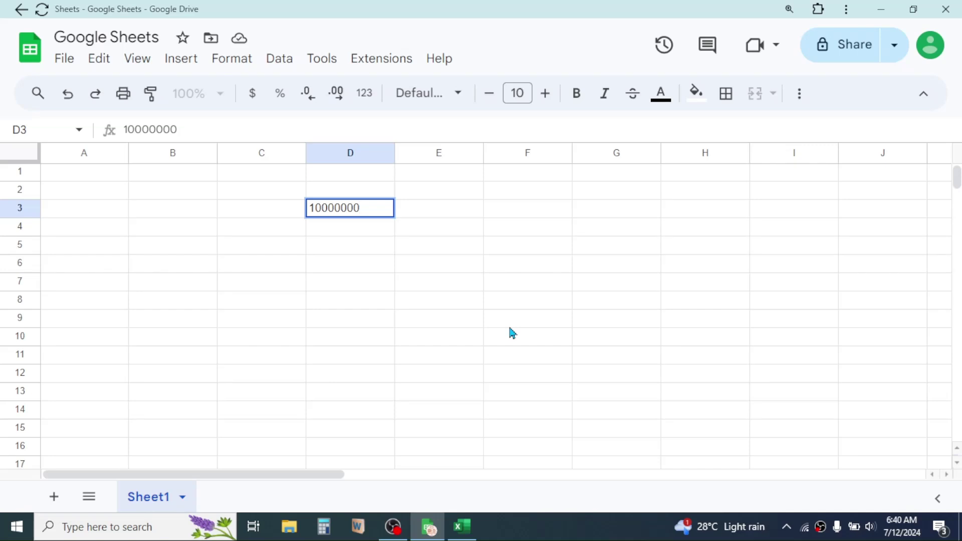
key("Return")
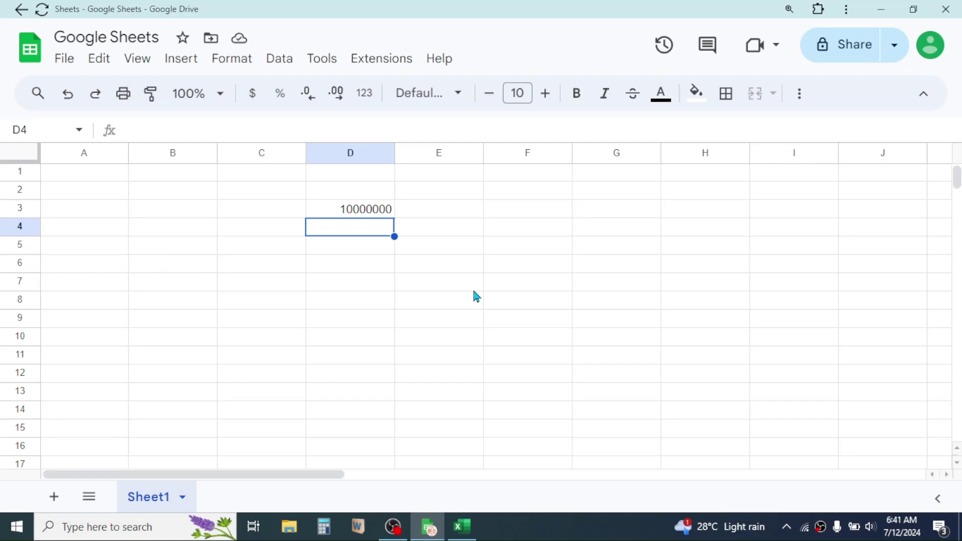
- Enter the number 26 in cell E4
left_click(446, 227)
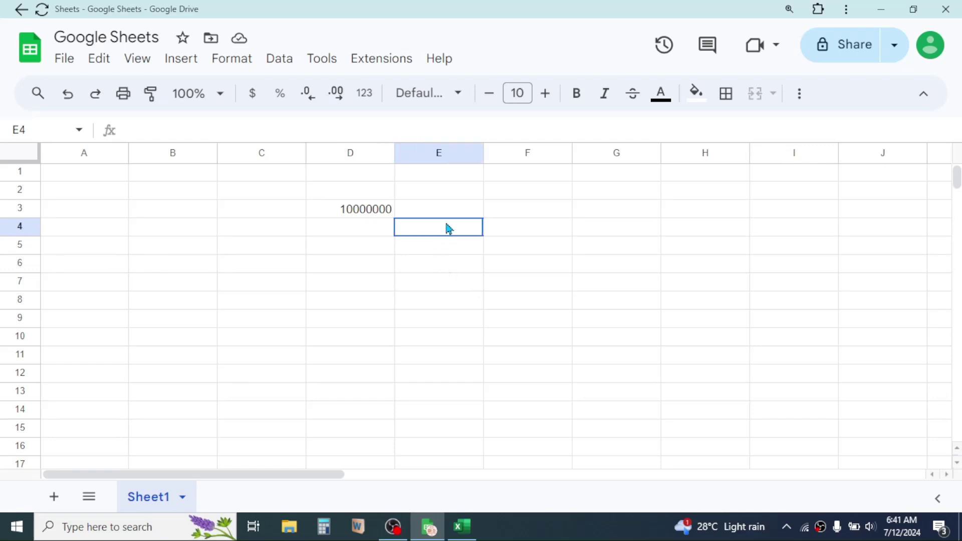
type("25")
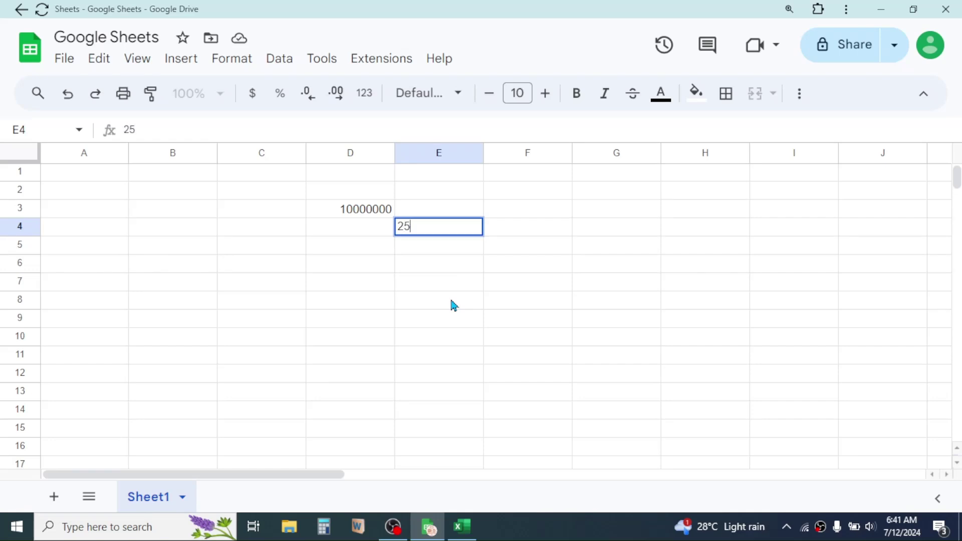
key("BackSpace")
type("6")
key("Return")
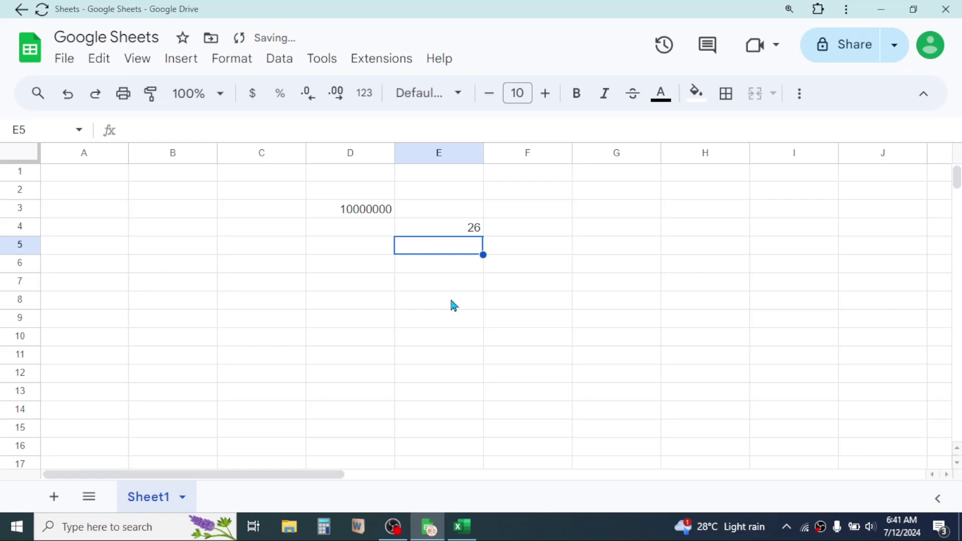
- Enter the formula =D3/E4 in cell E5 to divide the cell total by the number of columns
type("=")
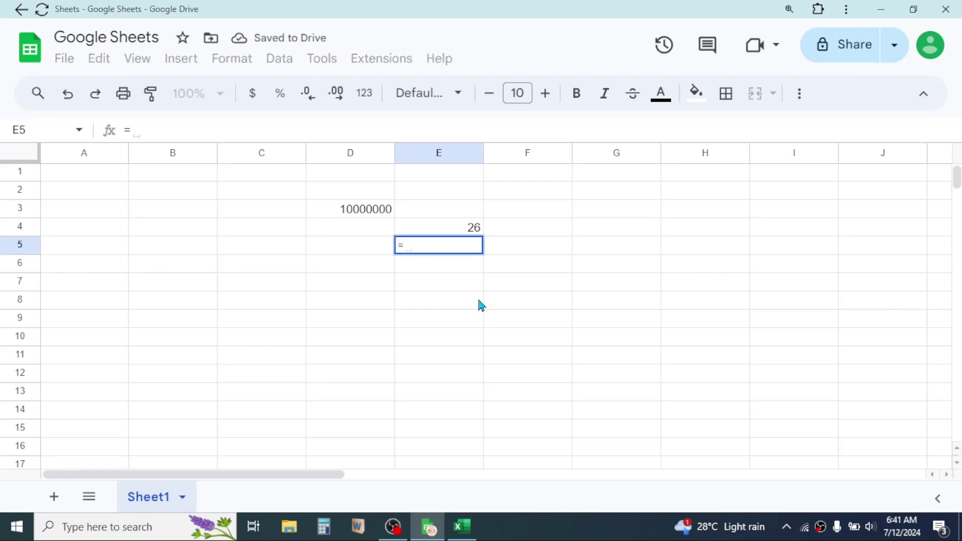
left_click(361, 216)
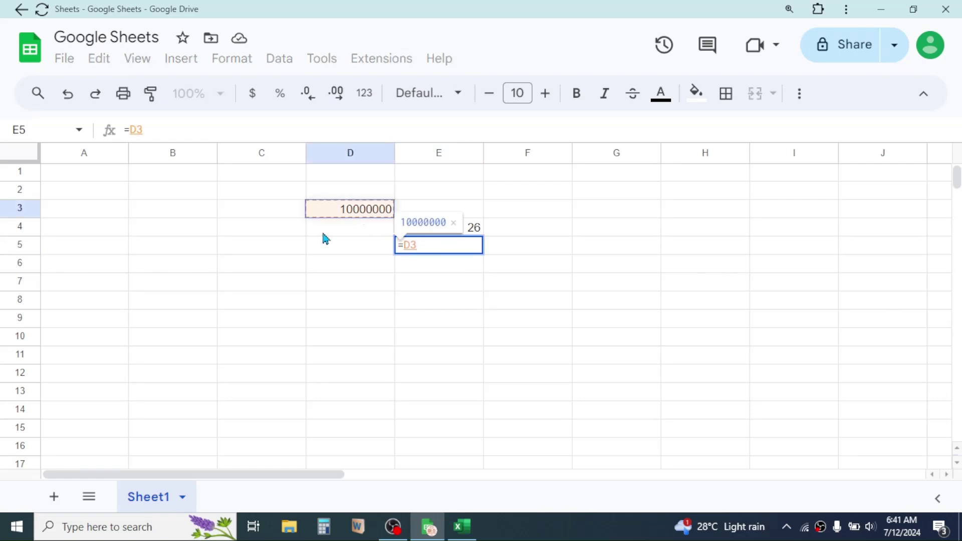
type("/")
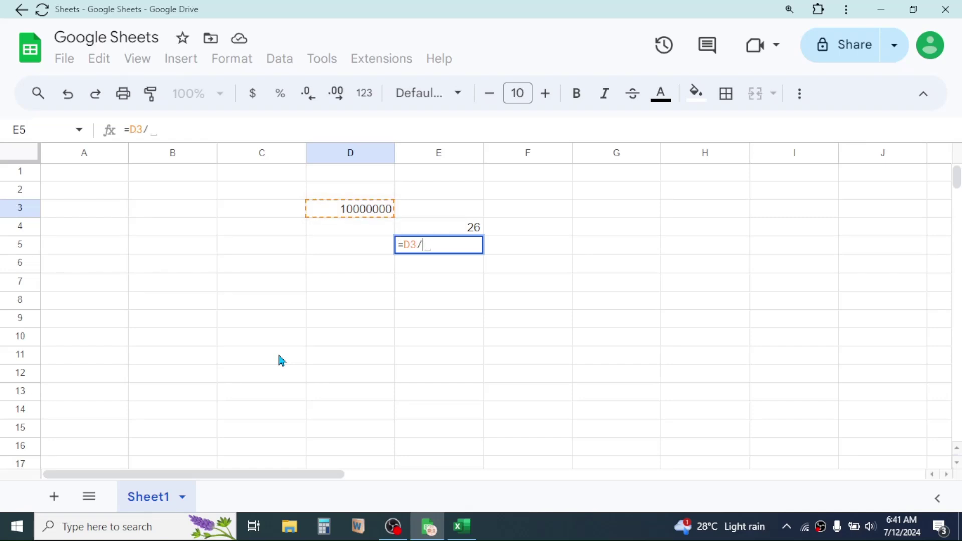
left_click(470, 232)
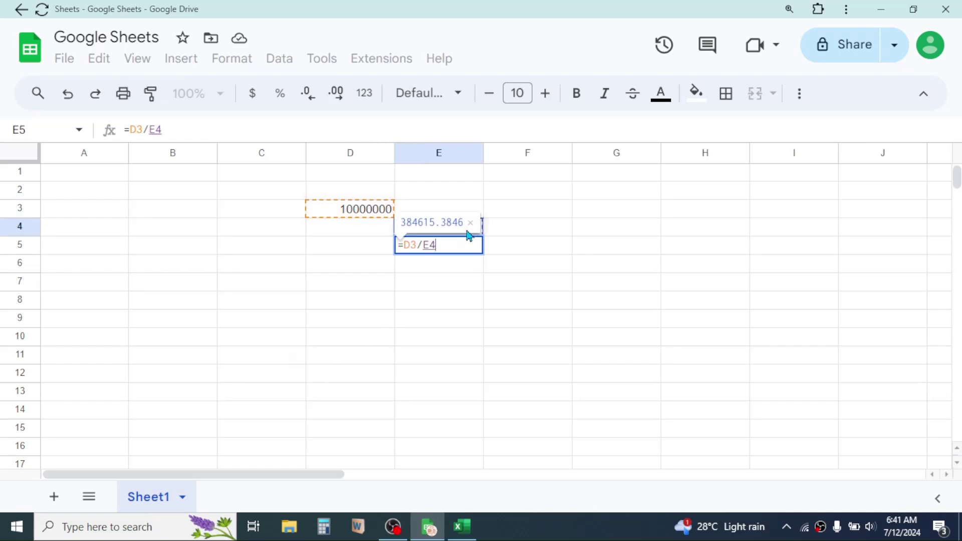
key("Return")
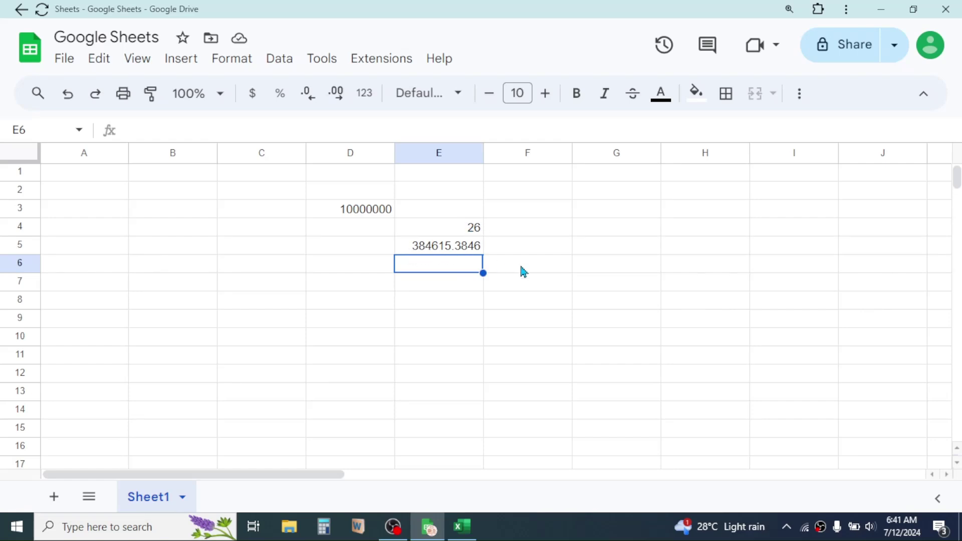
- Change the value in cell E4 to 50 and make cell D3 active
left_click(480, 232)
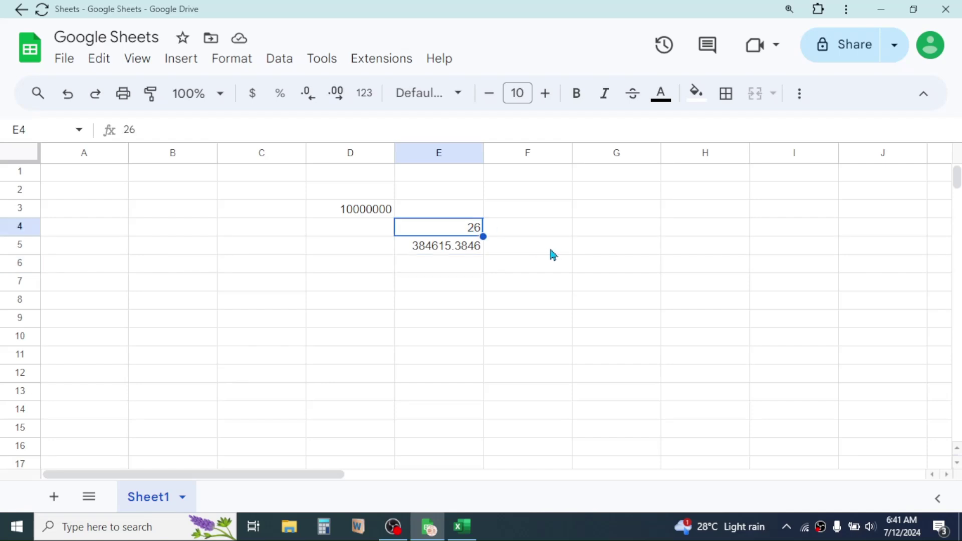
type("50")
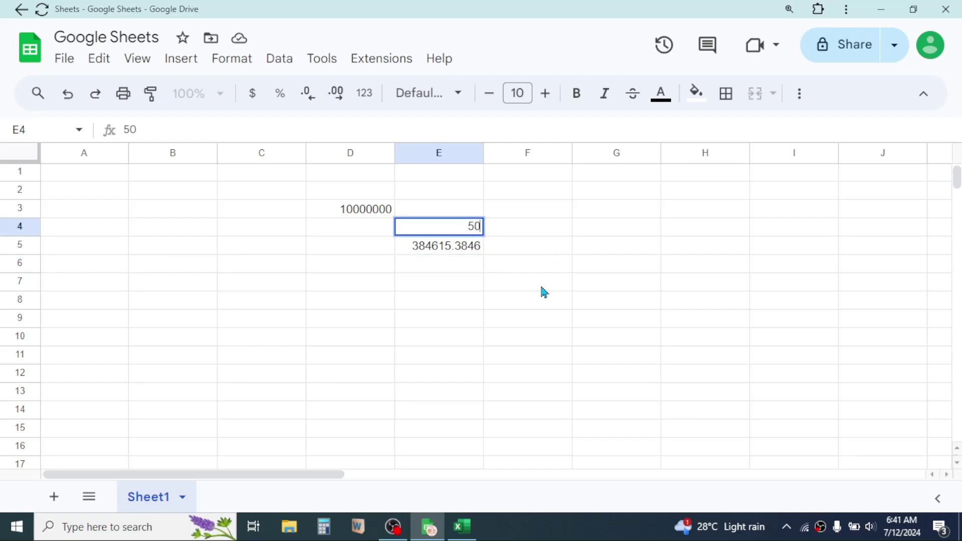
key("Return")
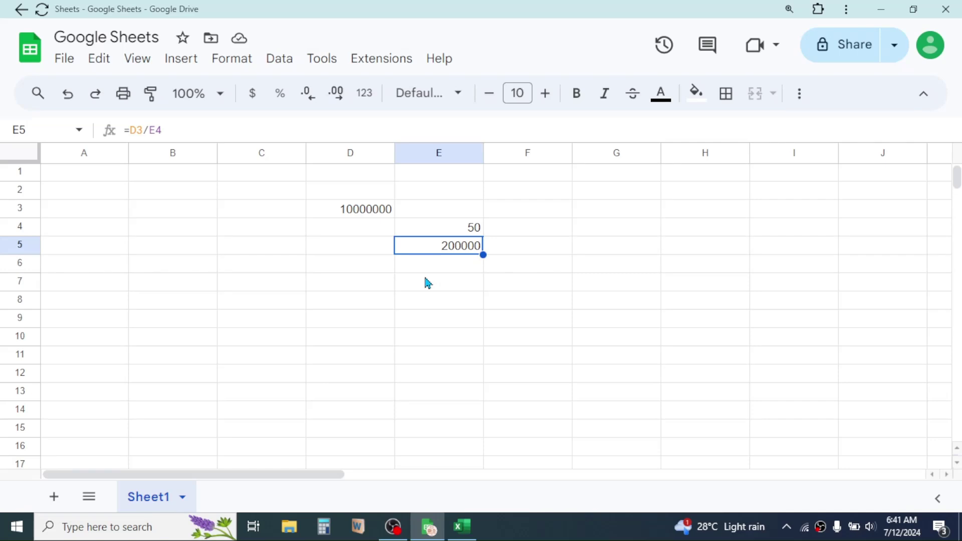
key("Up")
key("Up")
key("Left")
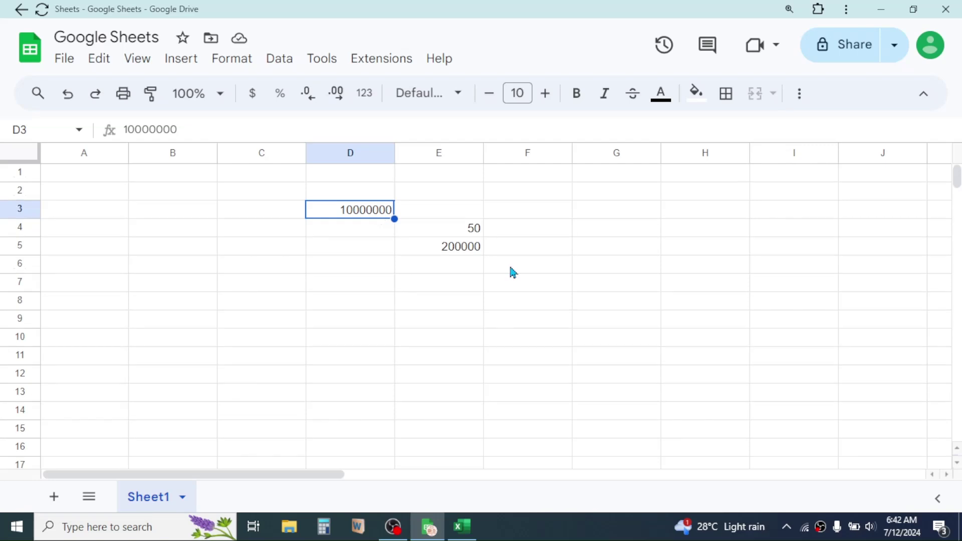
- Add a second sheet, view the list of all sheets, and make cell D9 active
left_click(55, 497)
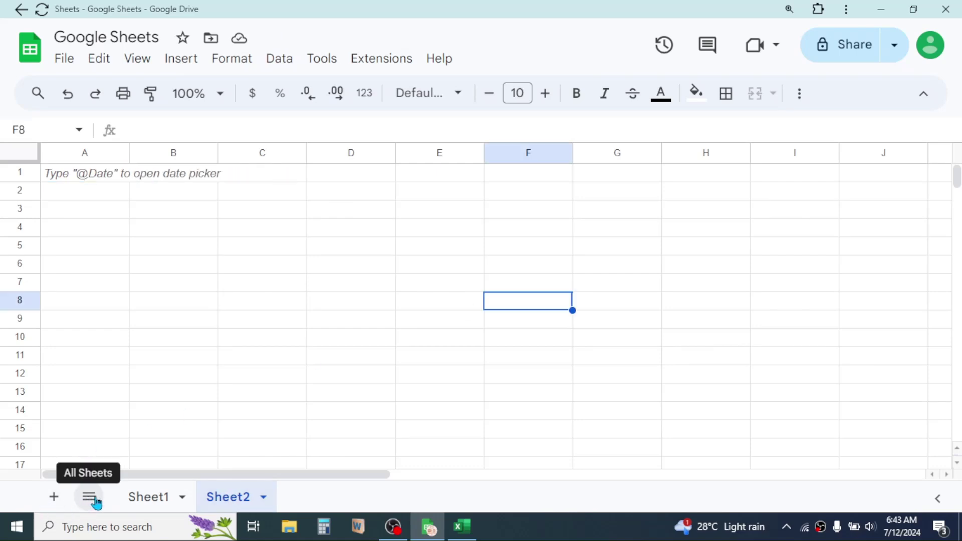
left_click(90, 499)
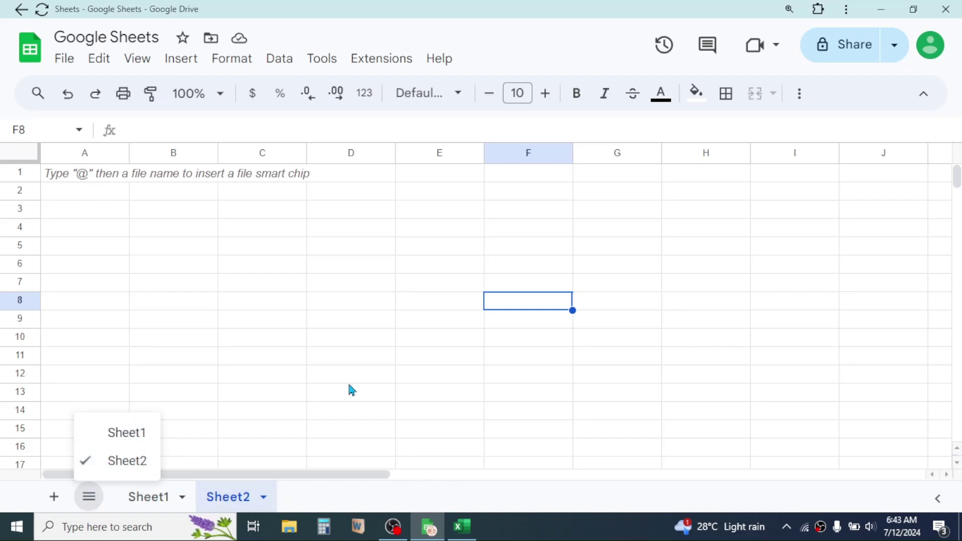
left_click(351, 319)
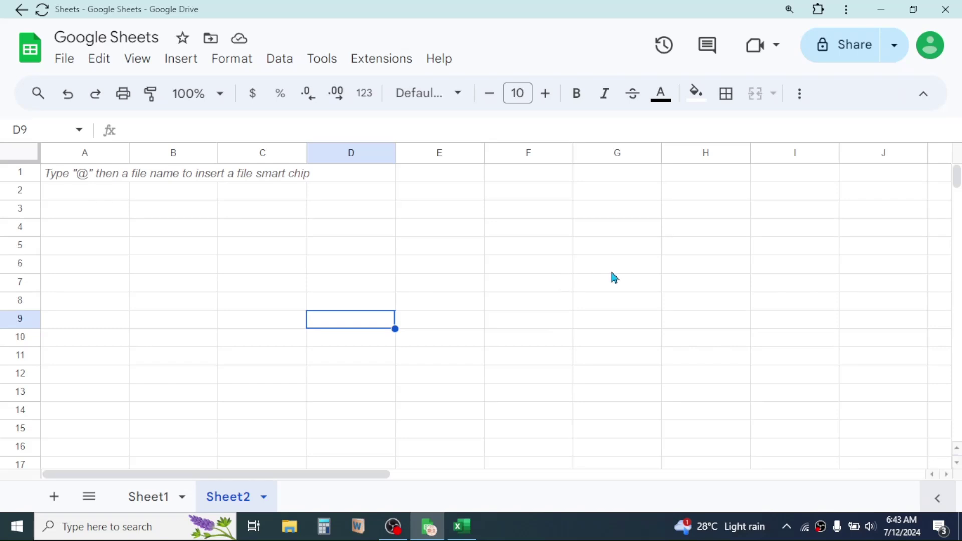
- Examine Sheet2 by moving its view horizontally and vertically, and return the view to cell A1
left_click(947, 476)
left_click(947, 476)
left_click(947, 477)
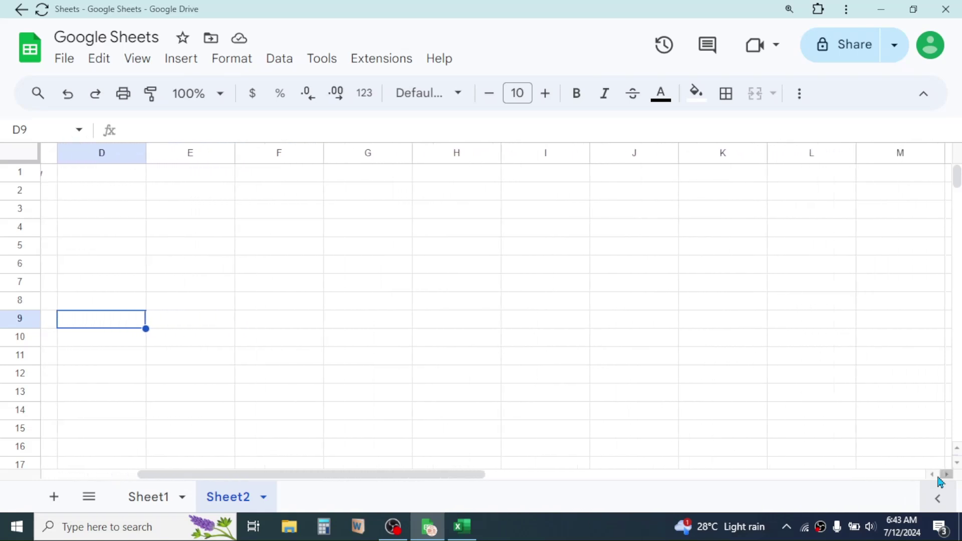
left_click(933, 476)
left_click(933, 475)
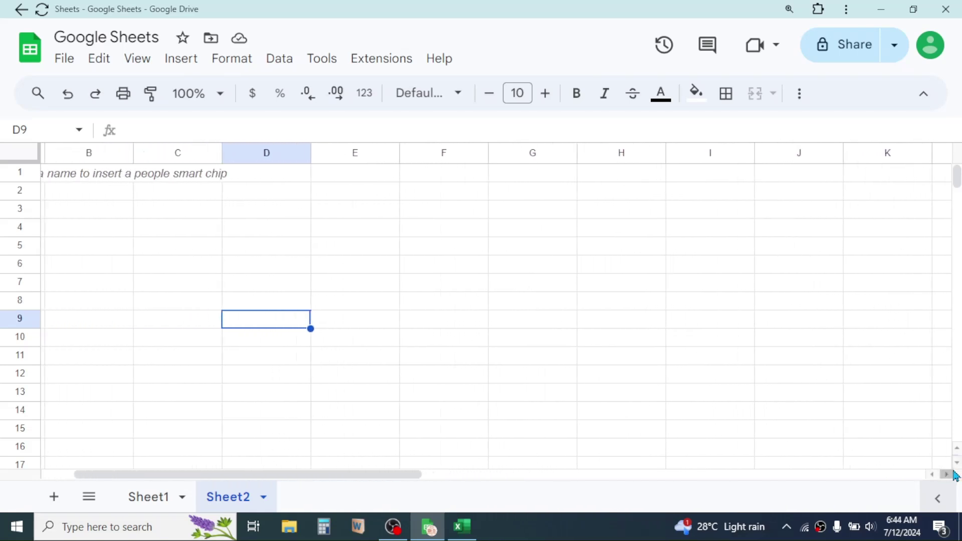
left_click(957, 463)
left_click(958, 466)
left_click(958, 466)
left_click(958, 466)
left_click(958, 466)
left_click(958, 465)
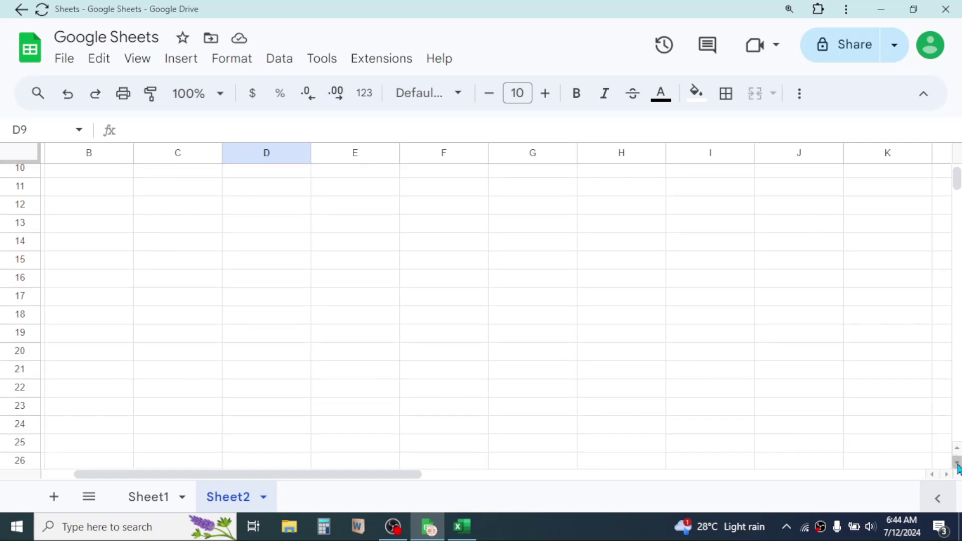
left_click(958, 449)
left_click(958, 449)
left_click(958, 449)
left_click(958, 448)
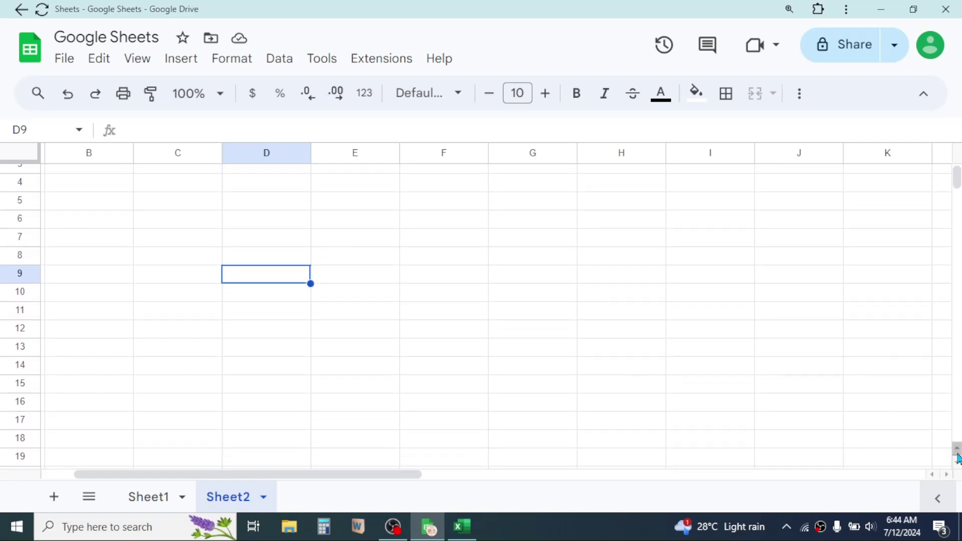
left_click(958, 449)
left_click(958, 449)
left_click_drag(380, 475, 321, 476)
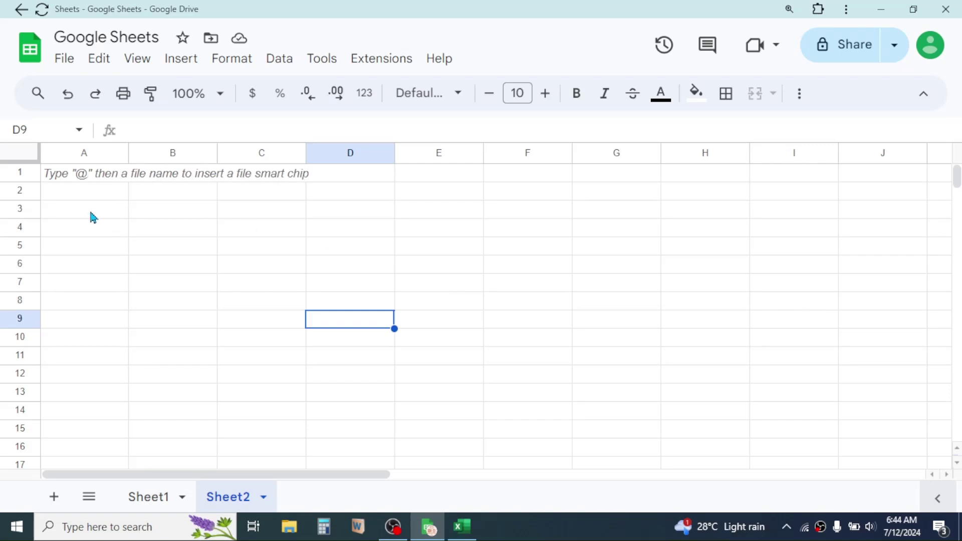
- Enter the heading Item Name in cell B3 of Sheet2
left_click(157, 199)
left_click(167, 215)
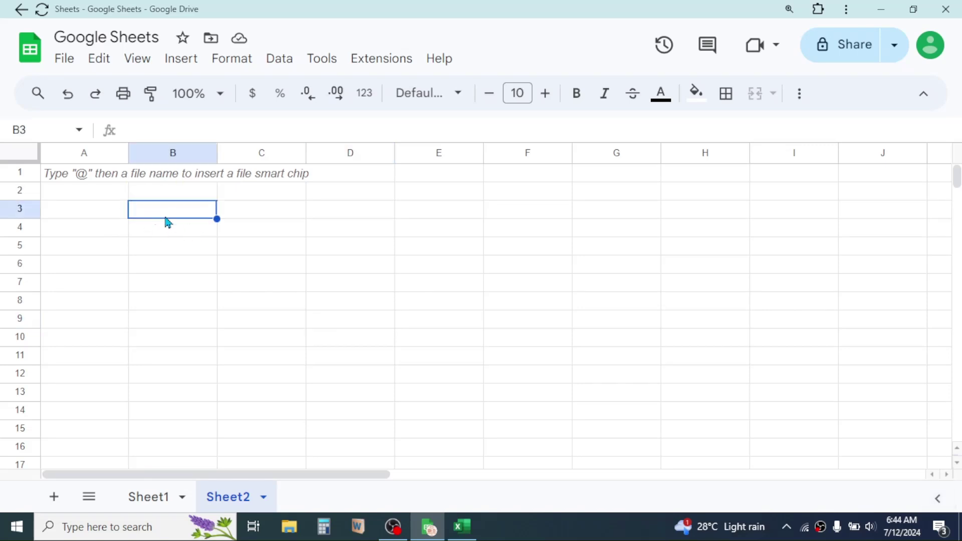
type("Item ")
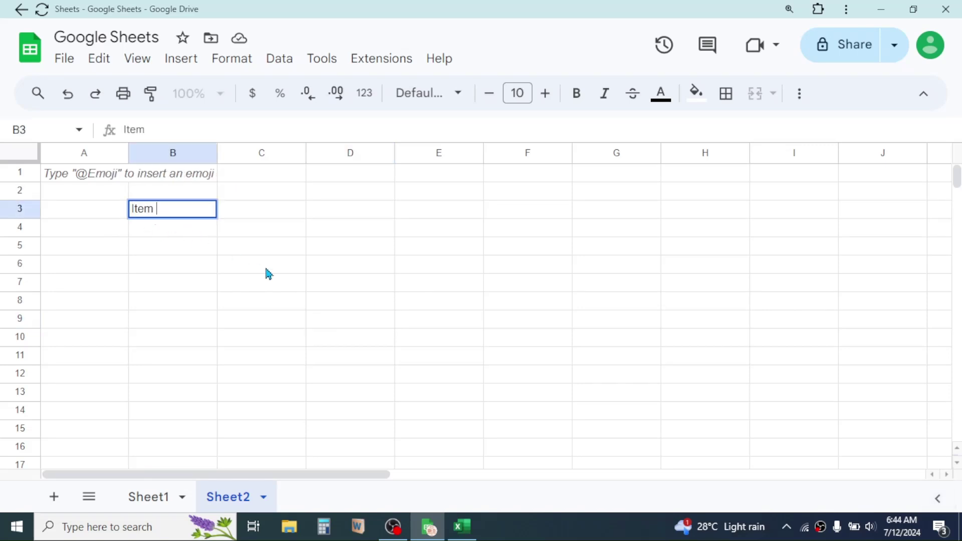
type("Name")
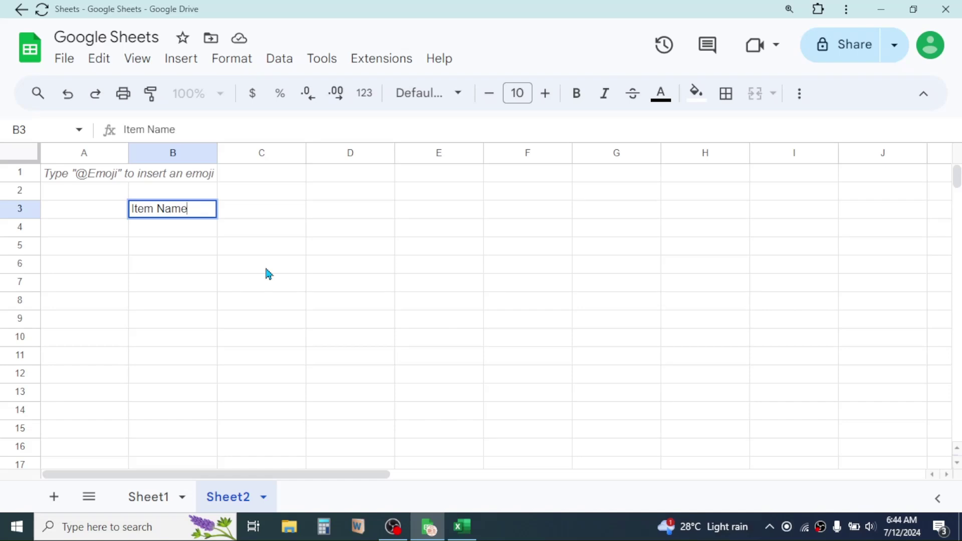
key("Return")
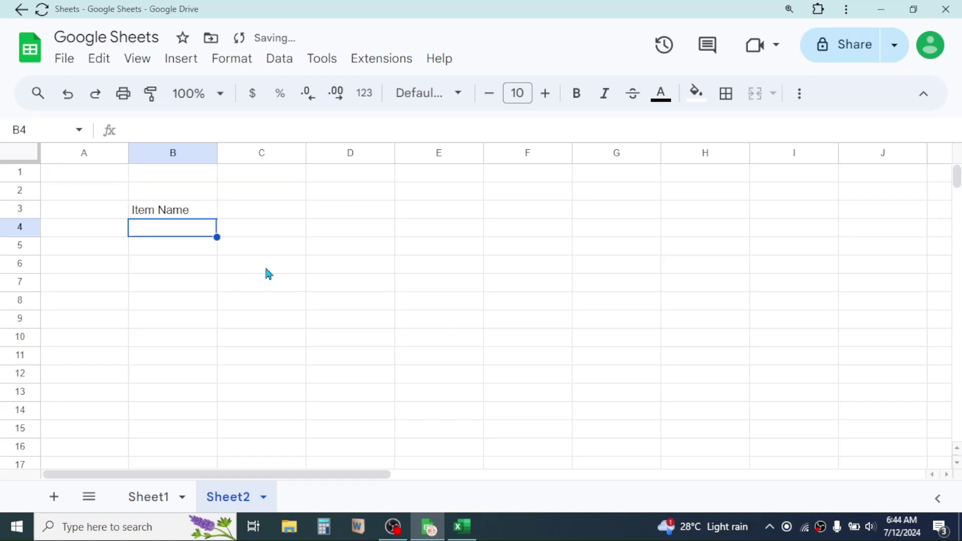
- Append hfdd to the existing text in cell B3 without replacing it
left_click(172, 214)
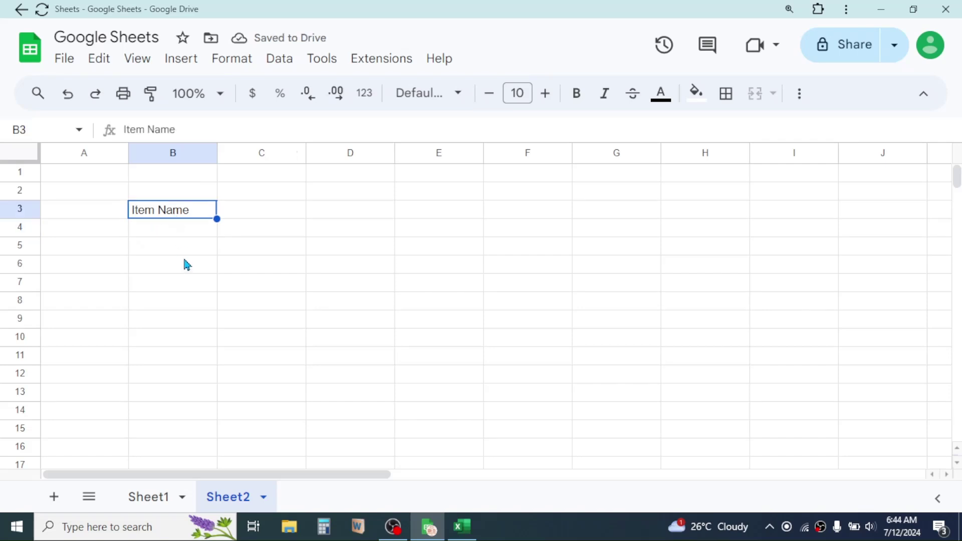
double_click(198, 216)
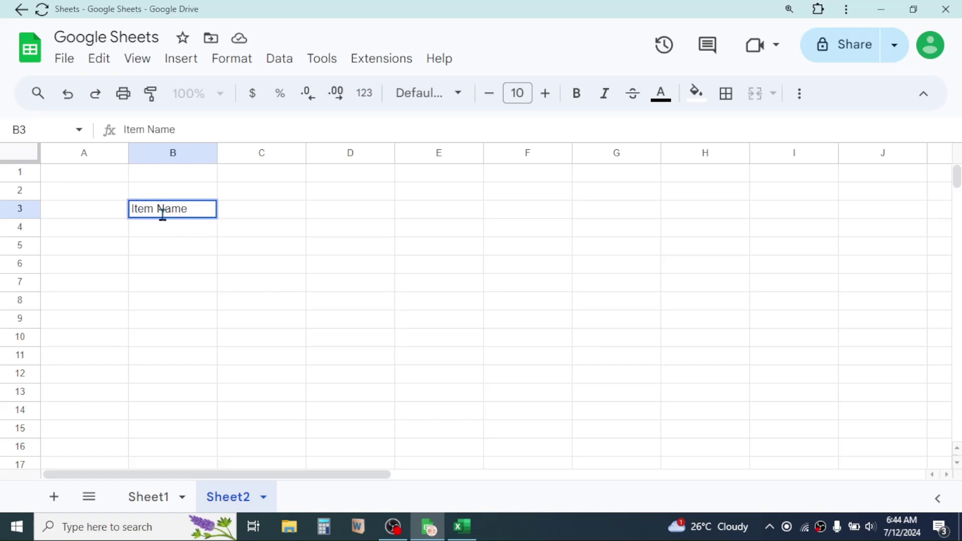
type("hfdd")
key("Return")
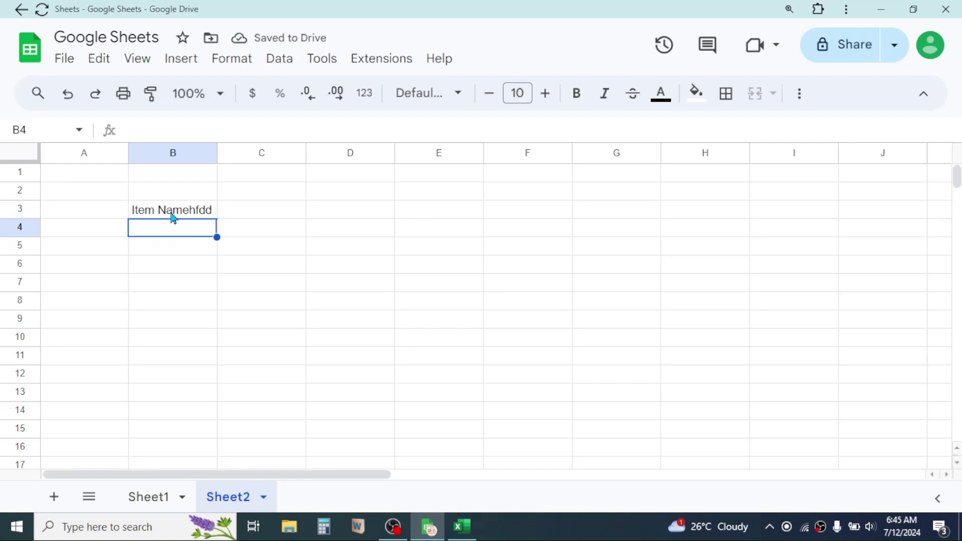
- Remove the stray letters hfdd from the heading in cell B3
left_click(171, 216)
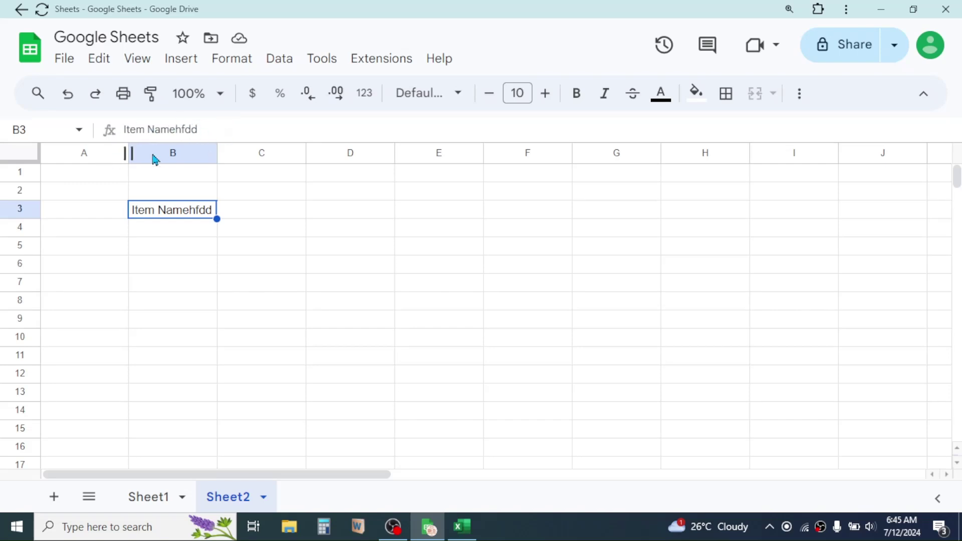
left_click(207, 129)
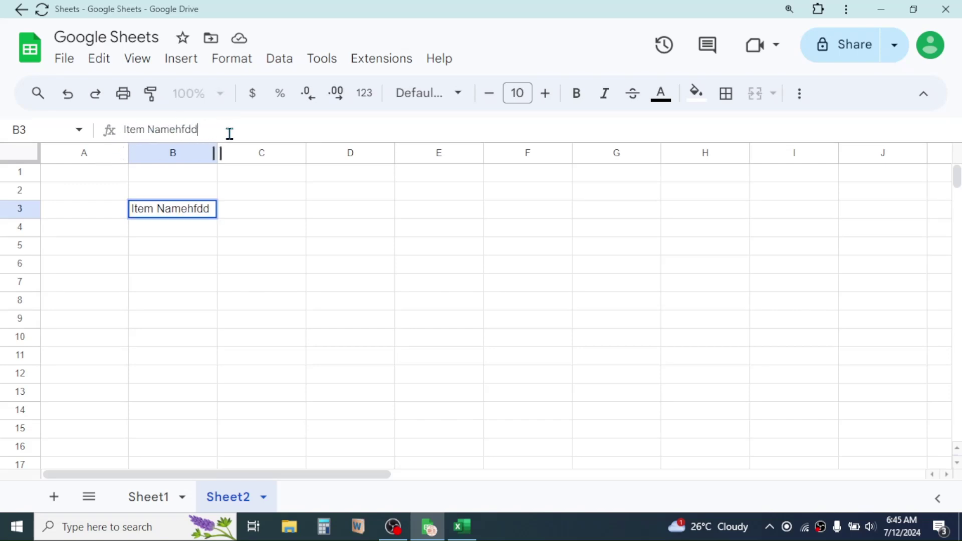
key("BackSpace")
key("BackSpace")
key("BackSpace")
key("BackSpace")
key("Return")
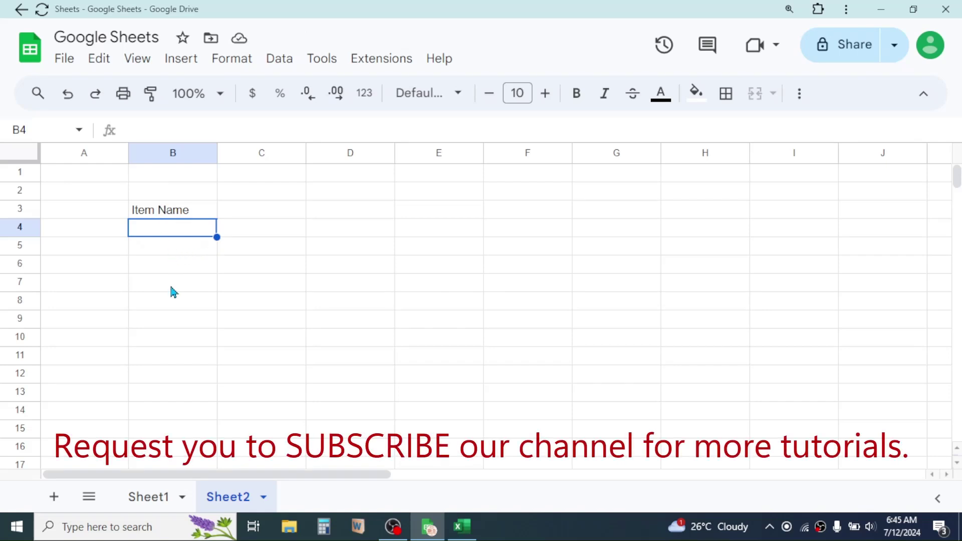
- List Television, Heater, Washing Machine, Refrigerator, Induction Heater, Laptop and Desktop in cells B4 through B10 under the Item Name heading
type("Television")
key("Return")
type("Heater")
key("Return")
type("Washing Machinr")
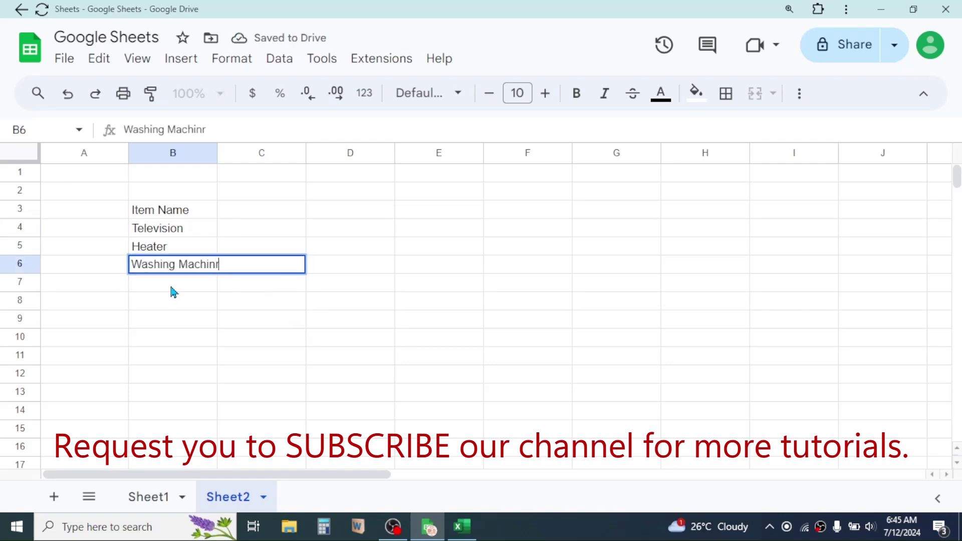
type("e")
key("Return")
type("Refrigerator")
key("Return")
type("Induction Heater")
key("Return")
type("Laptop")
key("Return")
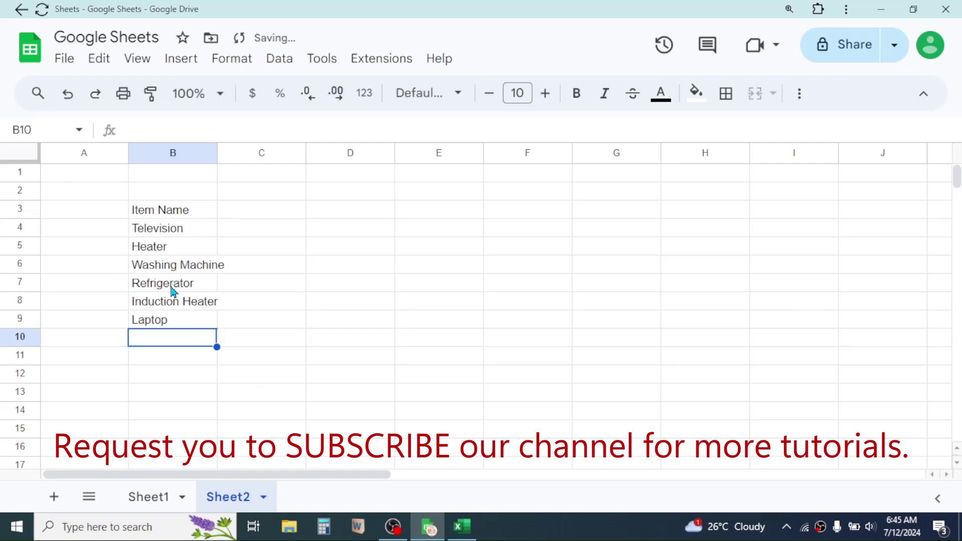
type("Desktop")
key("Return")
- Enter January as the first month heading in cell C3
left_click(256, 216)
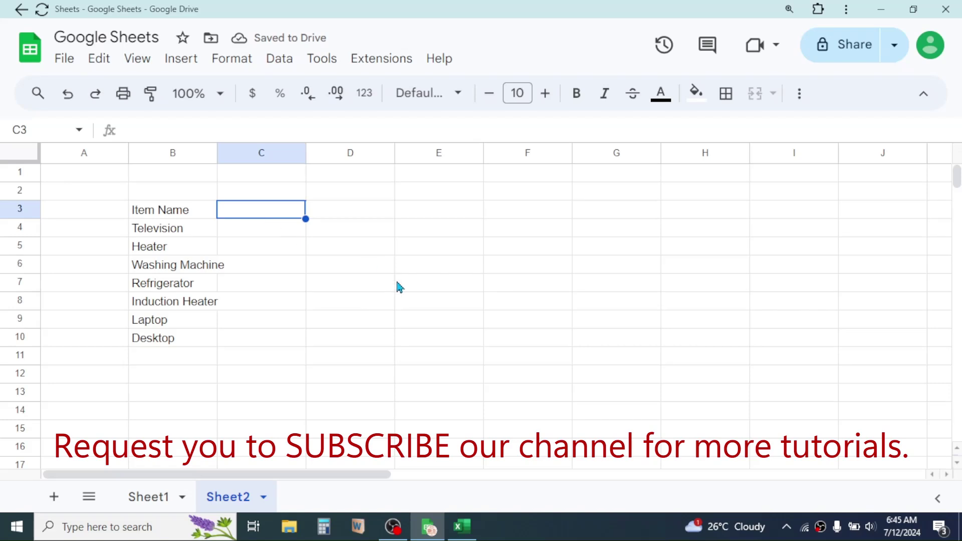
type("Ja")
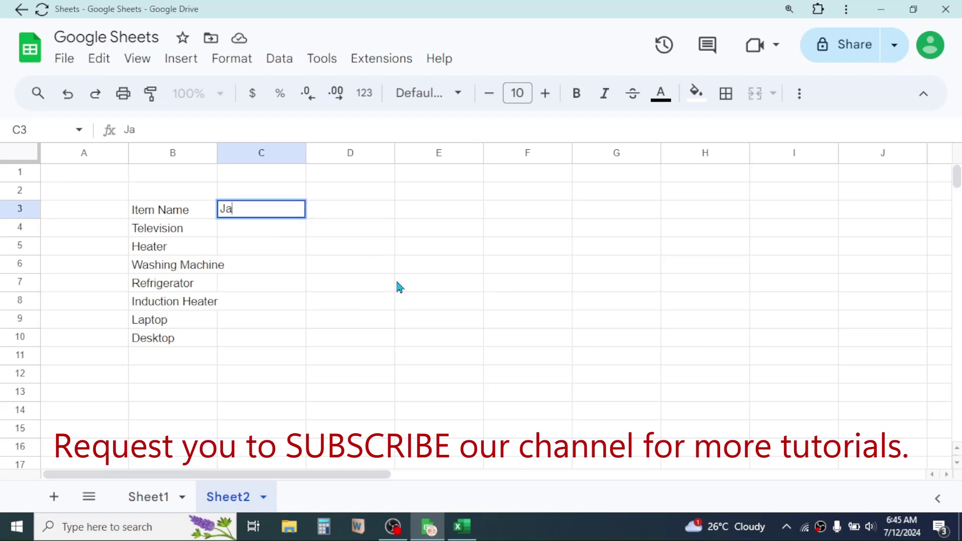
type("nuary")
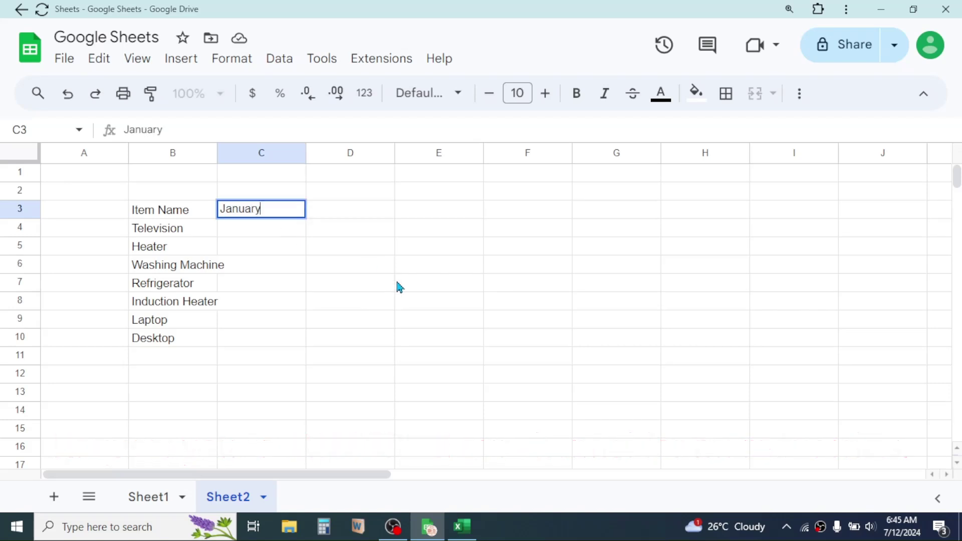
key("Return")
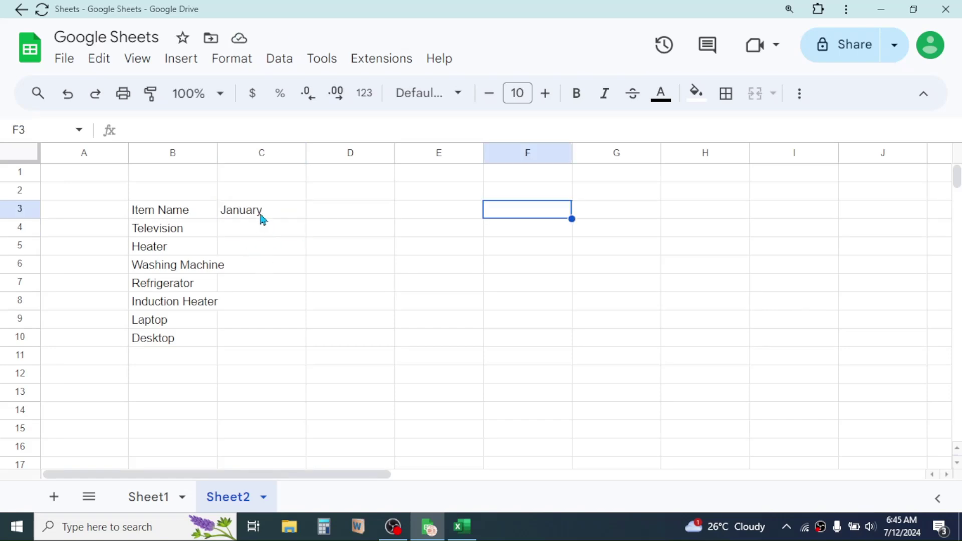
- Fill the month headings across row 3 from January in C3 to July in I3 and check each filled cell
left_click(260, 215)
left_click(370, 210)
left_click(417, 210)
left_click(508, 198)
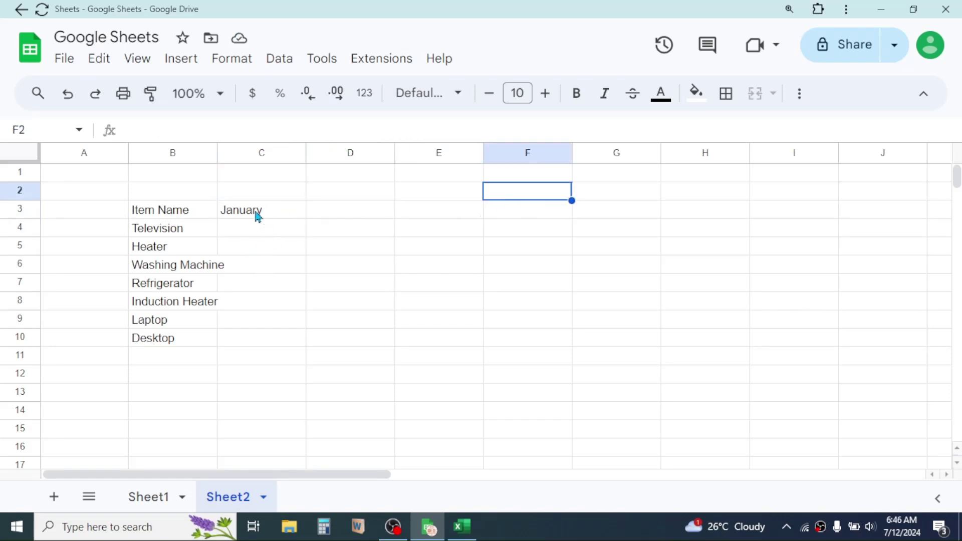
left_click(258, 216)
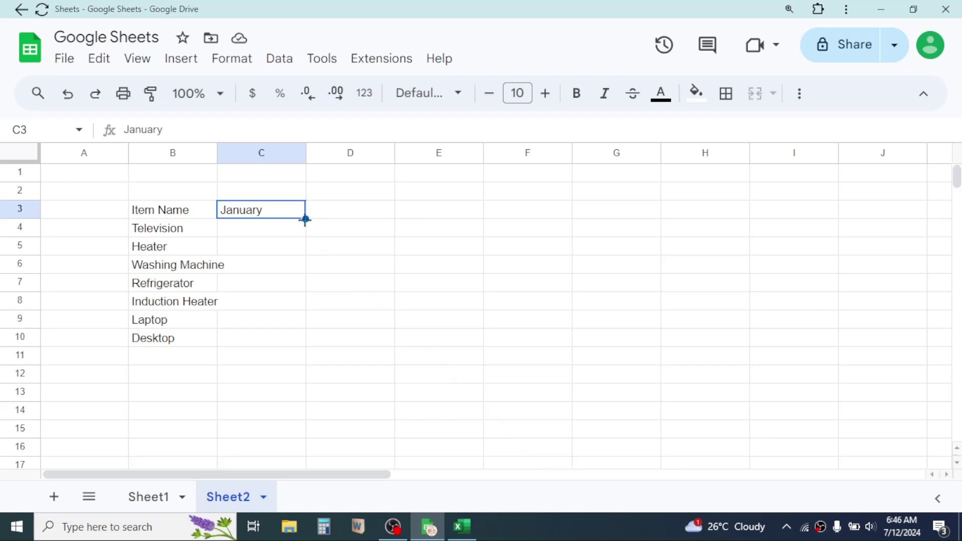
left_click_drag(306, 219, 787, 218)
left_click(390, 216)
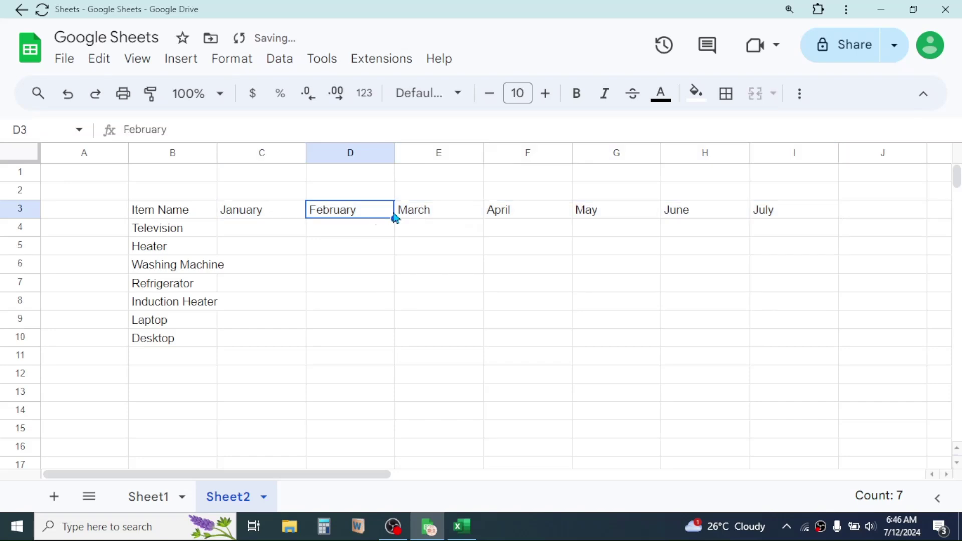
left_click(451, 213)
left_click(551, 215)
left_click(633, 216)
left_click(688, 219)
left_click(787, 215)
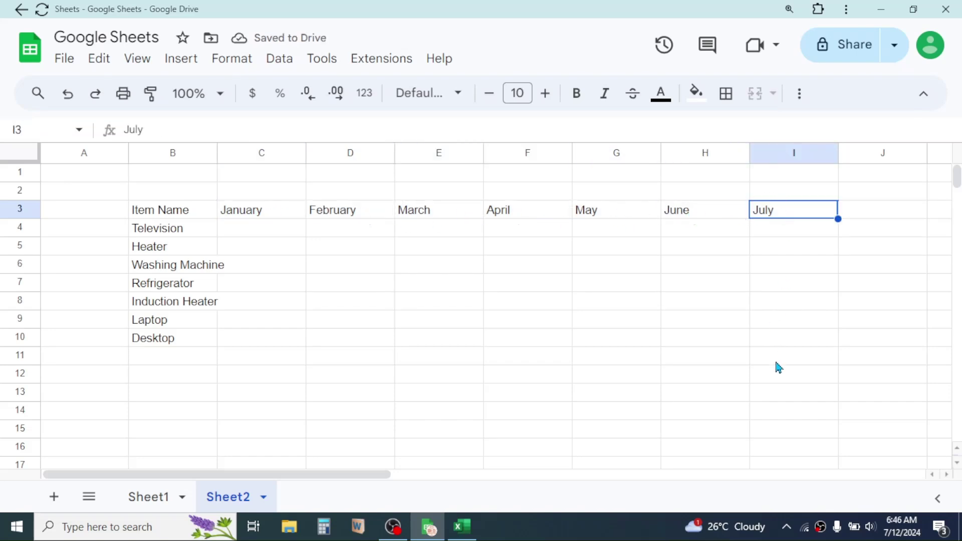
- Enter the Television figures 12, 22, 34, 56, 33, 15 and 27 for January to July, and start the Heater row with 21 and 34
left_click(281, 229)
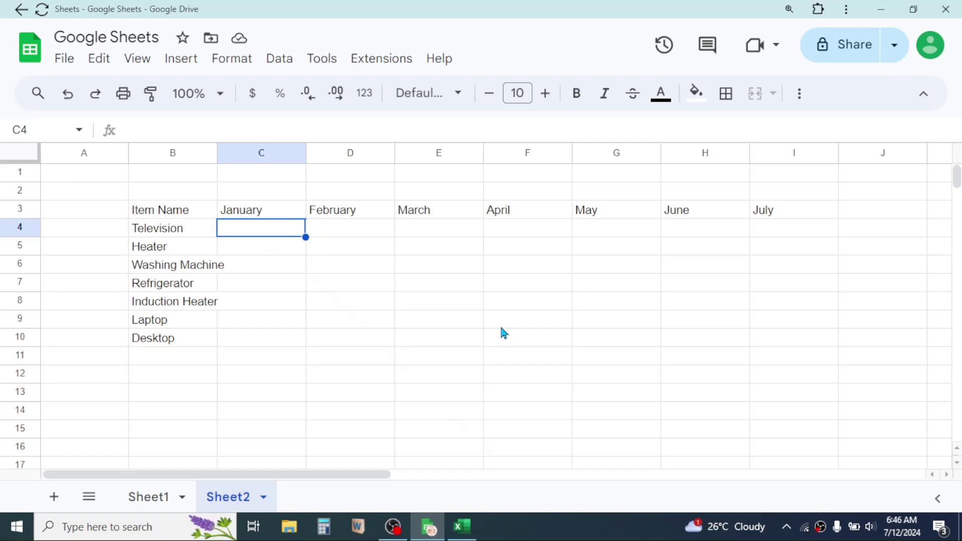
type("12\t22\t34\t56\t33\t15\t")
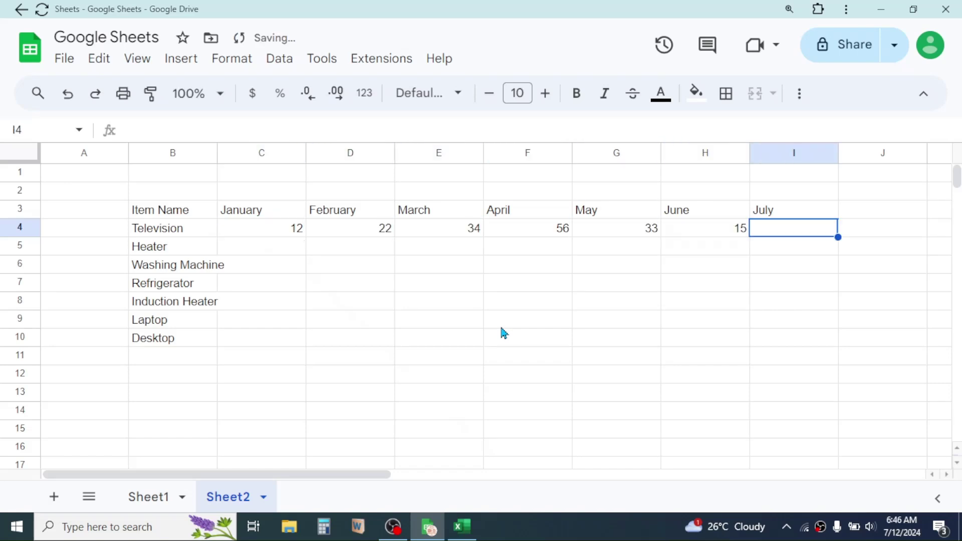
type("27")
key("Return")
type("21\t34")
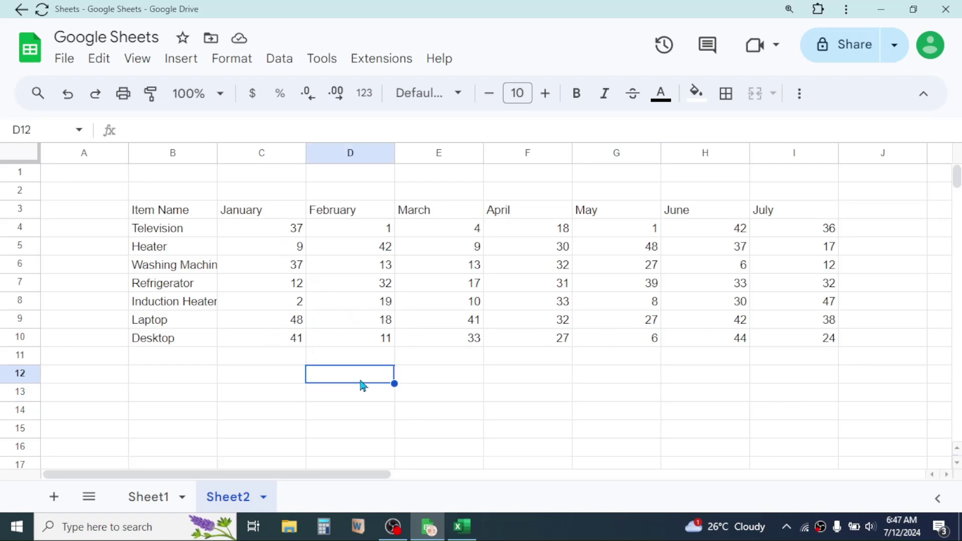
- Widen column B to fit the item names, and narrow columns C through I together to one equal width
left_click(167, 151)
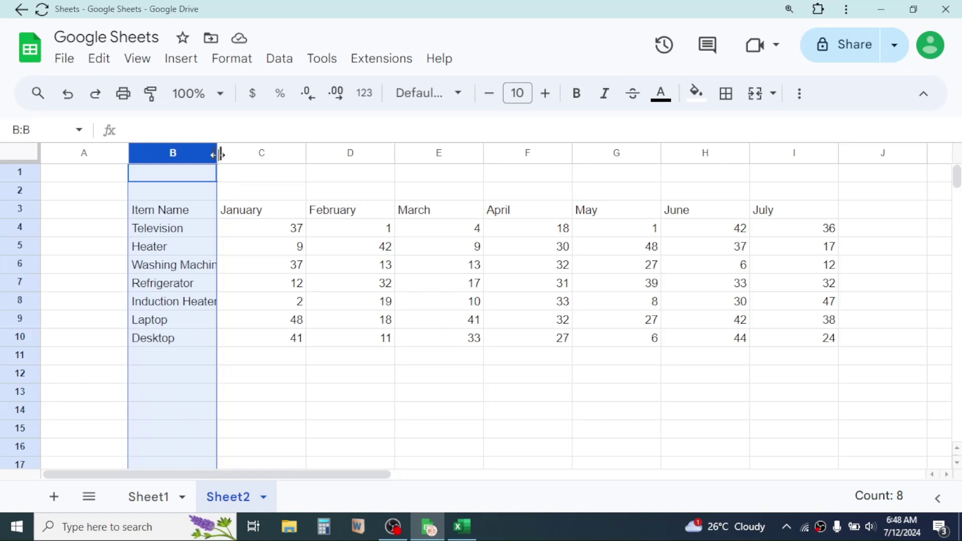
left_click_drag(220, 155, 241, 154)
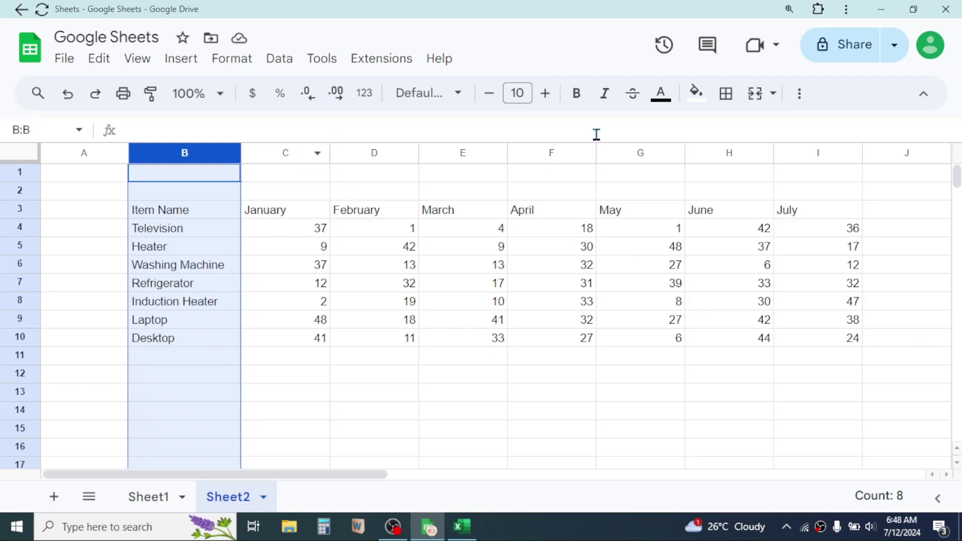
left_click(280, 151)
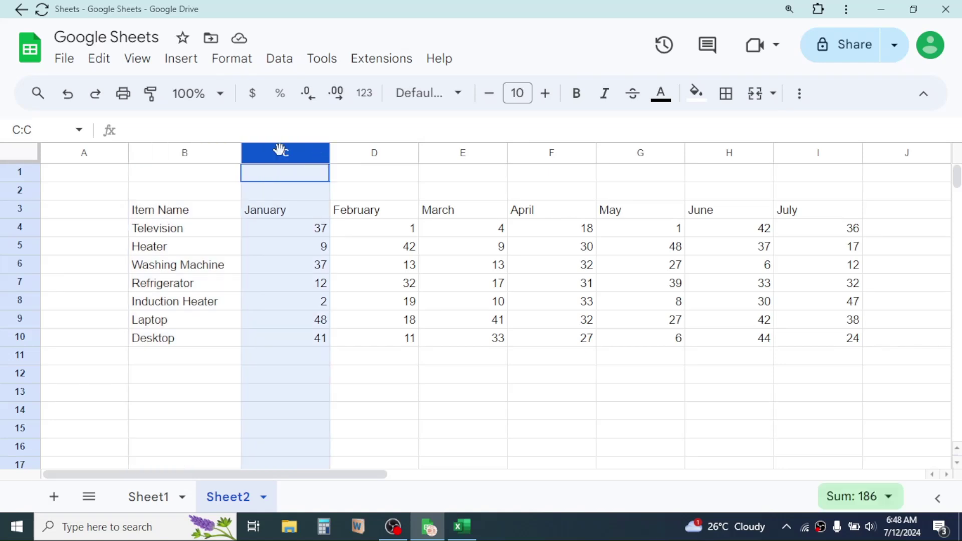
left_click_drag(280, 149, 810, 155)
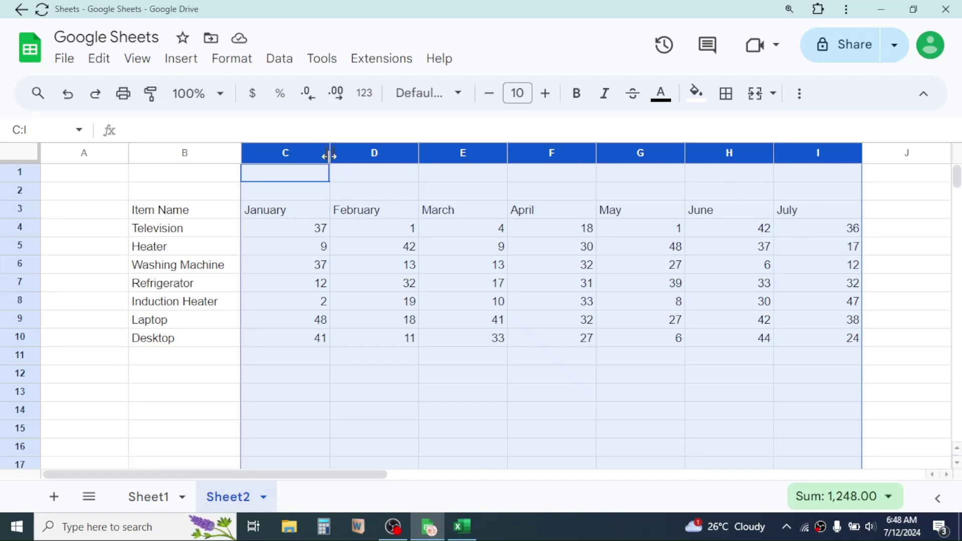
left_click_drag(330, 154, 311, 155)
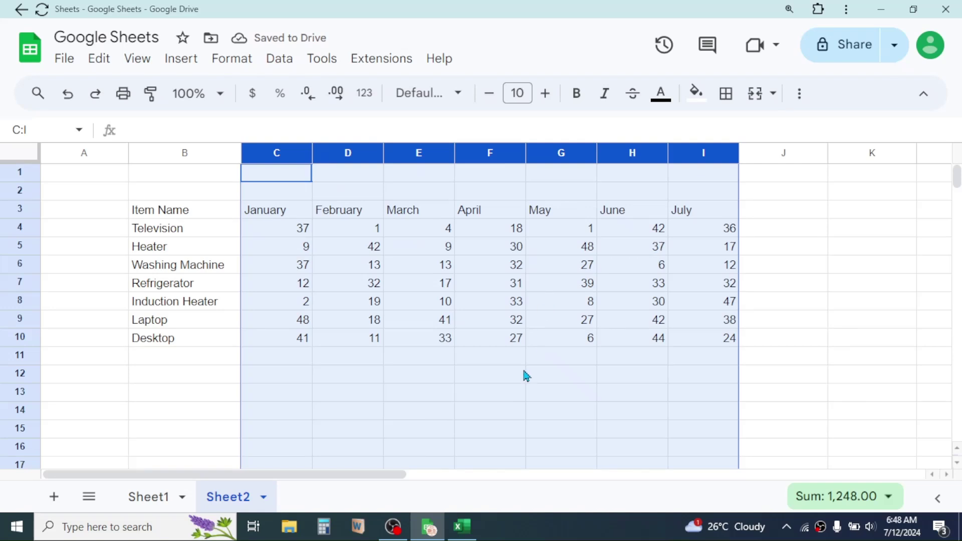
left_click(494, 394)
key("Up")
key("Left")
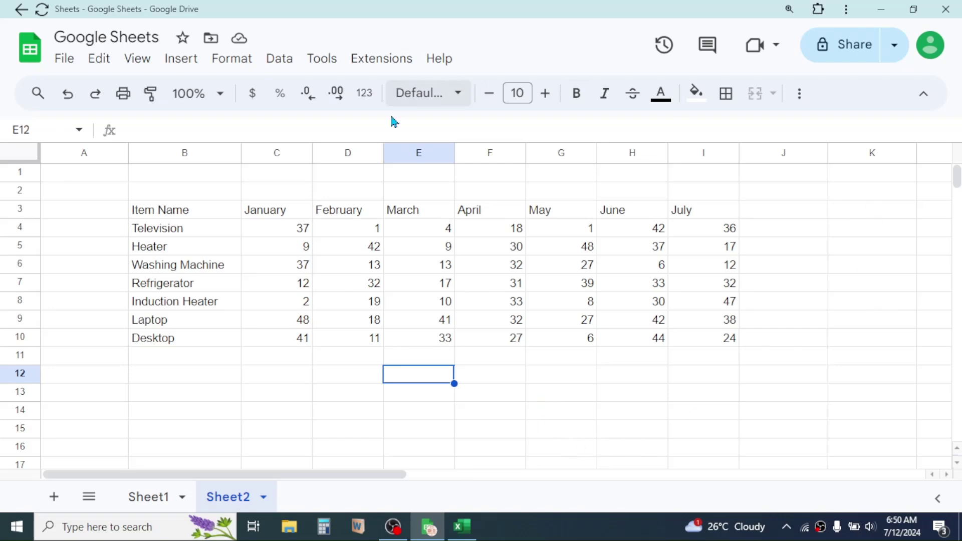
left_click(267, 157)
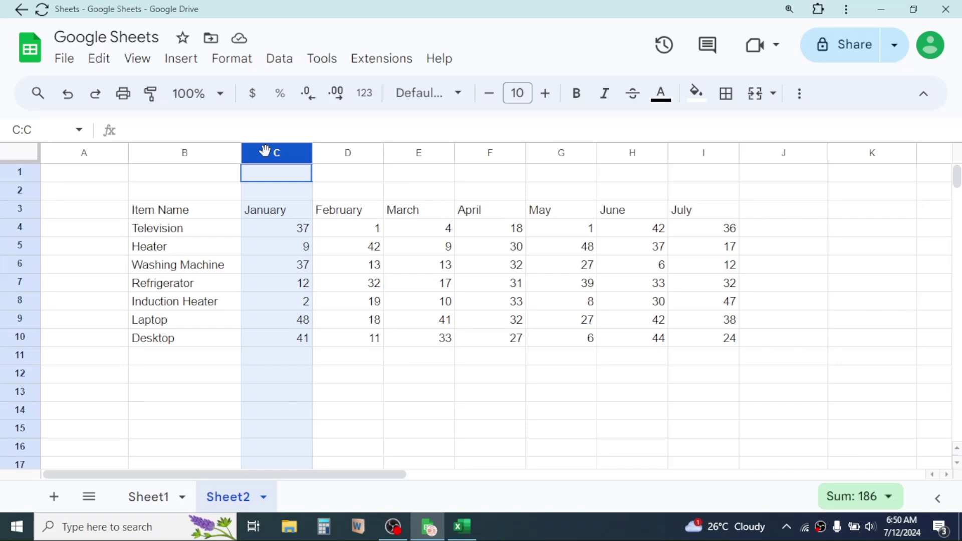
left_click_drag(265, 151, 599, 148)
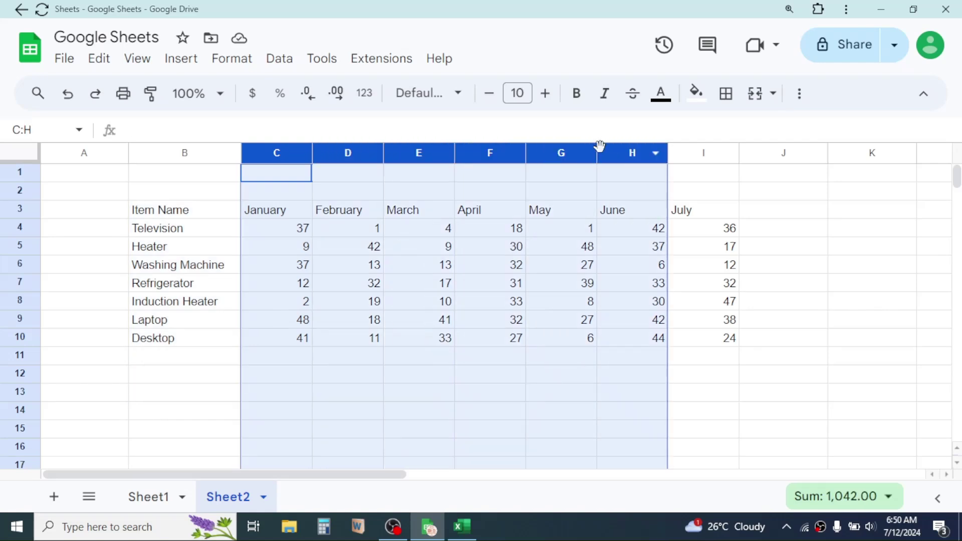
left_click(433, 378)
- Move the whole January column from C to J, leaving one empty column after July
left_click(257, 150)
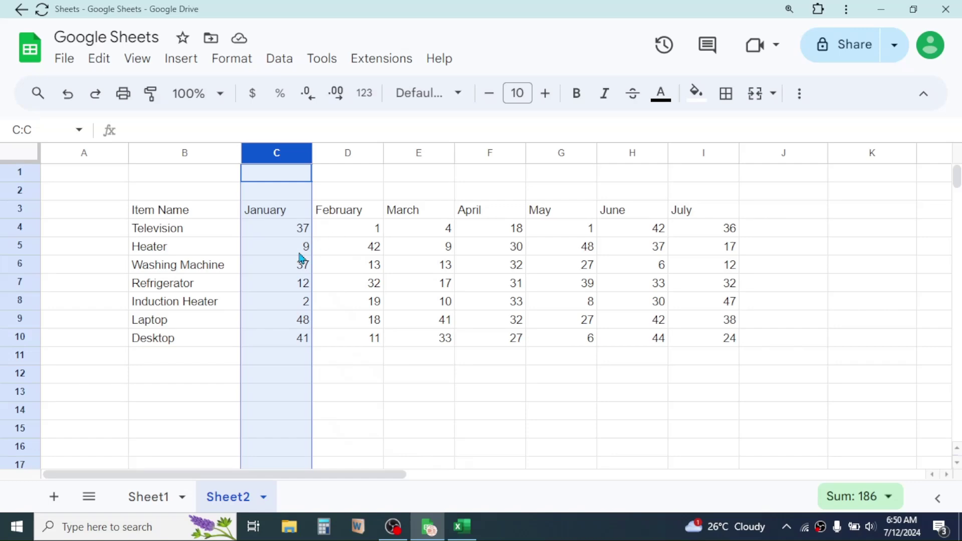
left_click_drag(257, 156, 257, 156)
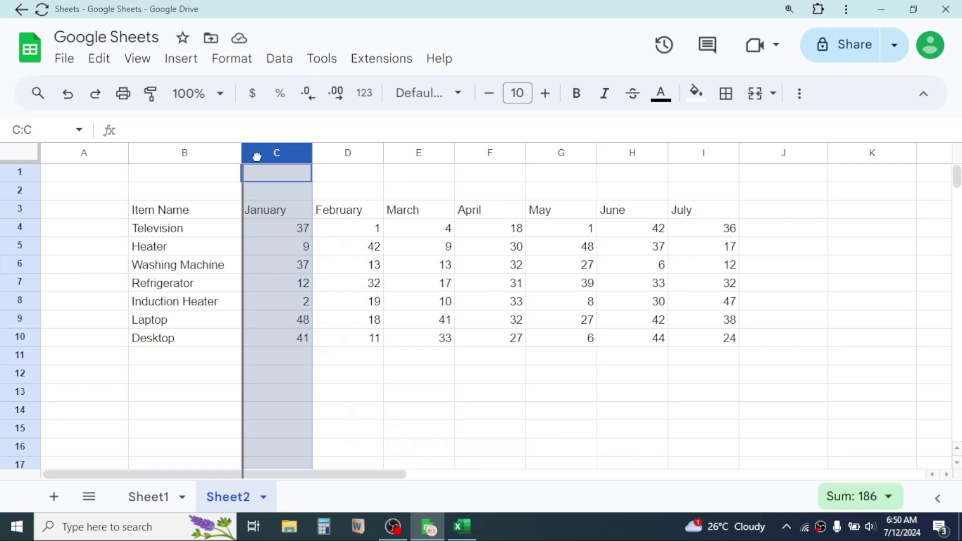
mouse_move(261, 156)
left_mouse_down()
mouse_move(485, 152)
mouse_move(762, 168)
mouse_move(351, 144)
mouse_move(264, 151)
left_mouse_up()
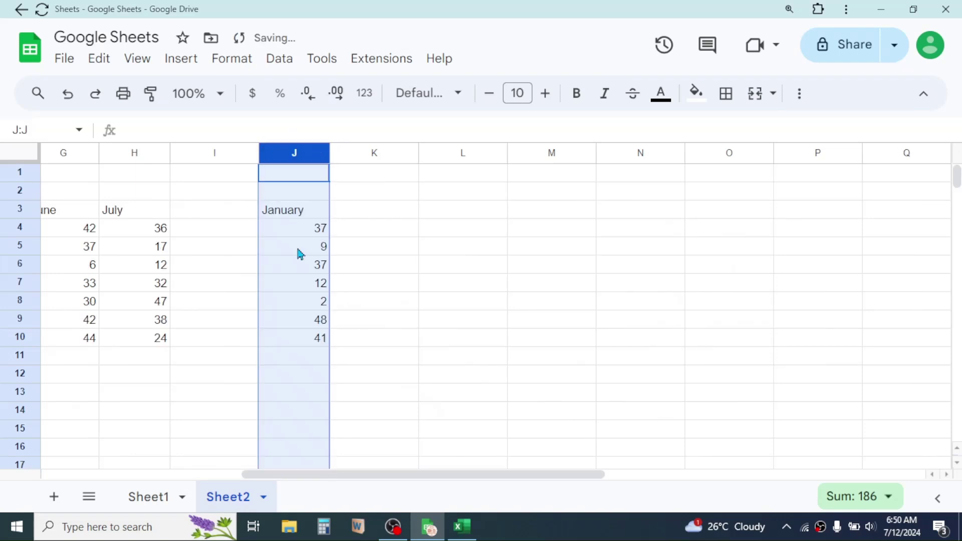
left_click_drag(524, 472, 251, 478)
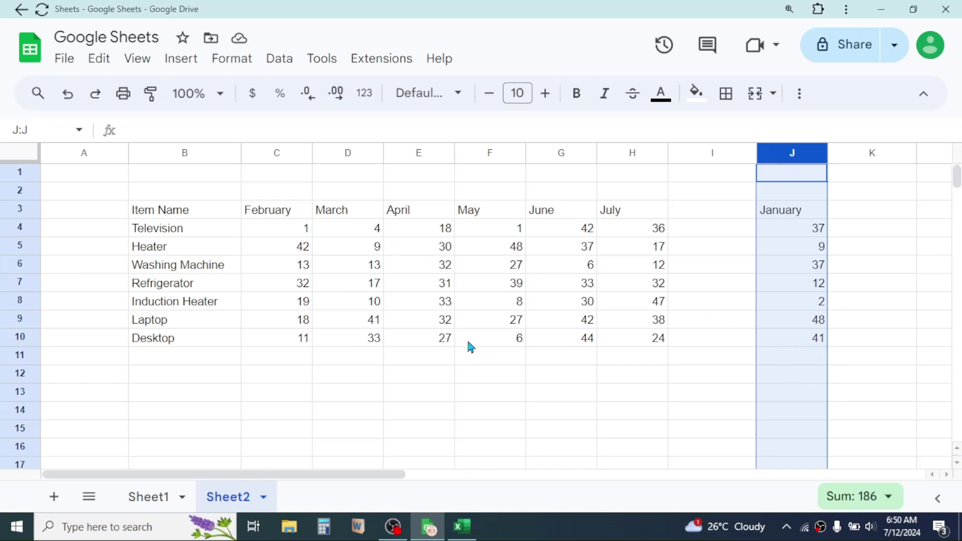
- Move the January column from J back to C so that it precedes February
left_click(259, 153)
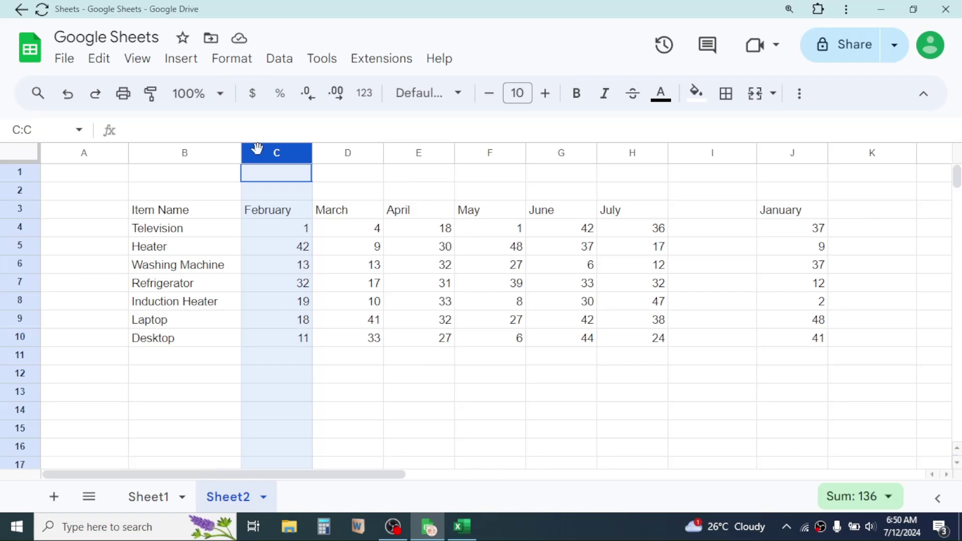
left_click_drag(257, 148, 554, 428)
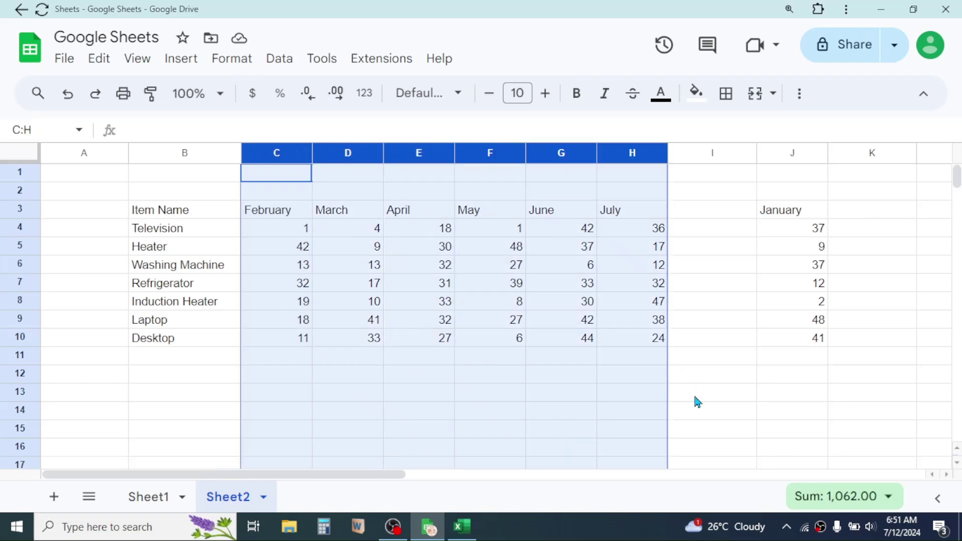
left_click(777, 155)
left_click_drag(775, 153, 264, 164)
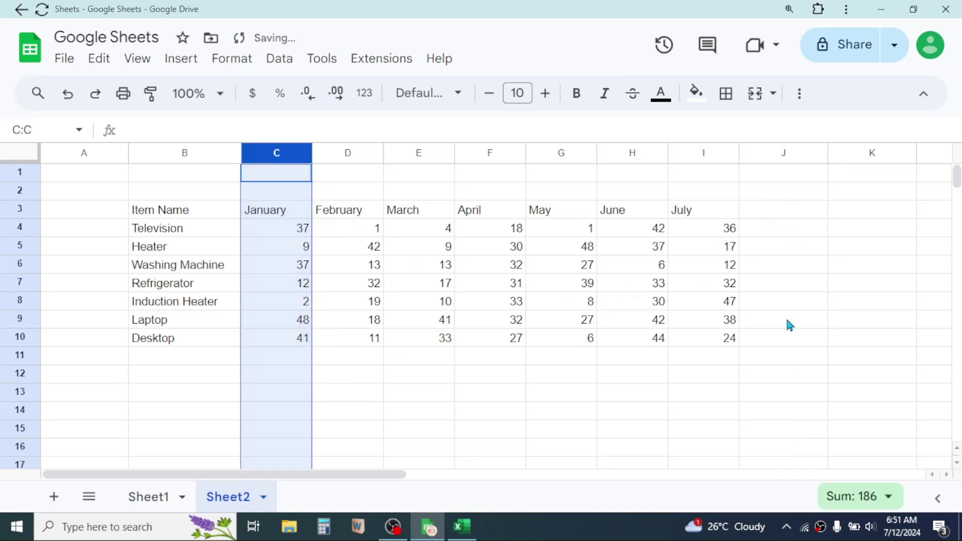
left_click(569, 398)
left_click(662, 398)
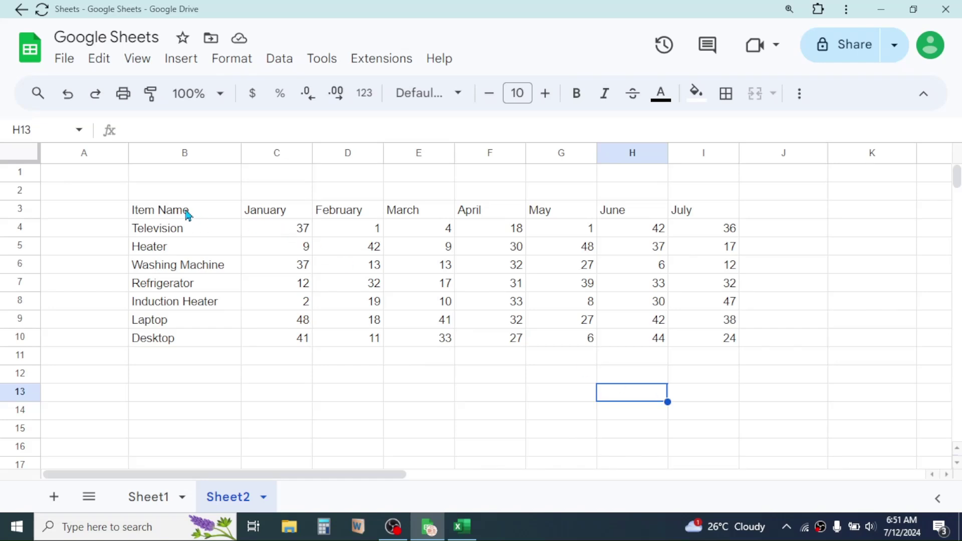
- Give the header cells B3:I3 a light blue fill and make their text bold
left_click_drag(188, 214, 684, 214)
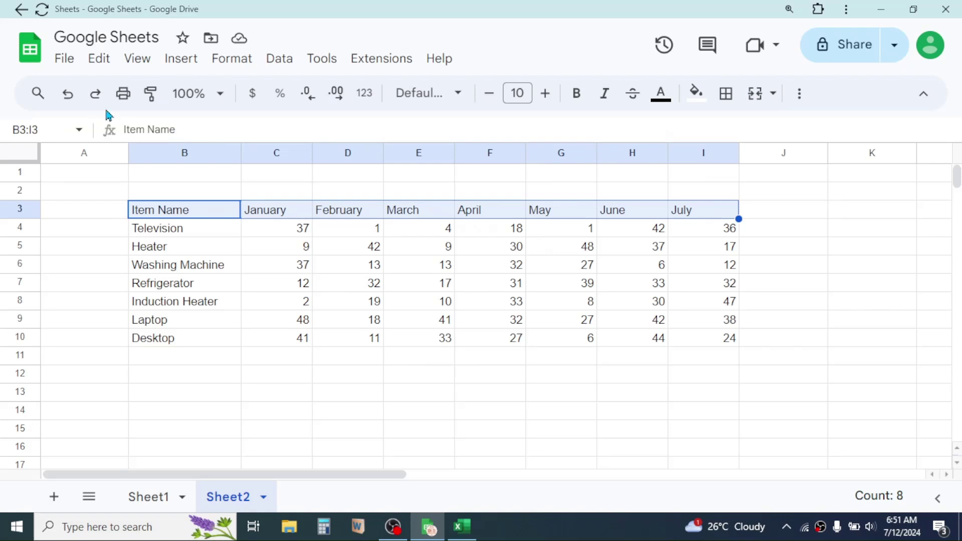
left_click(702, 103)
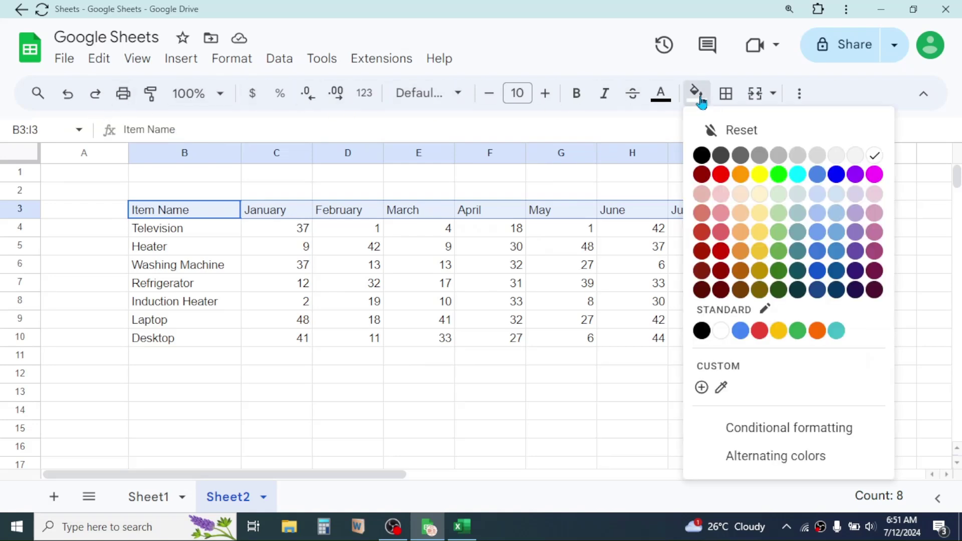
left_click(819, 219)
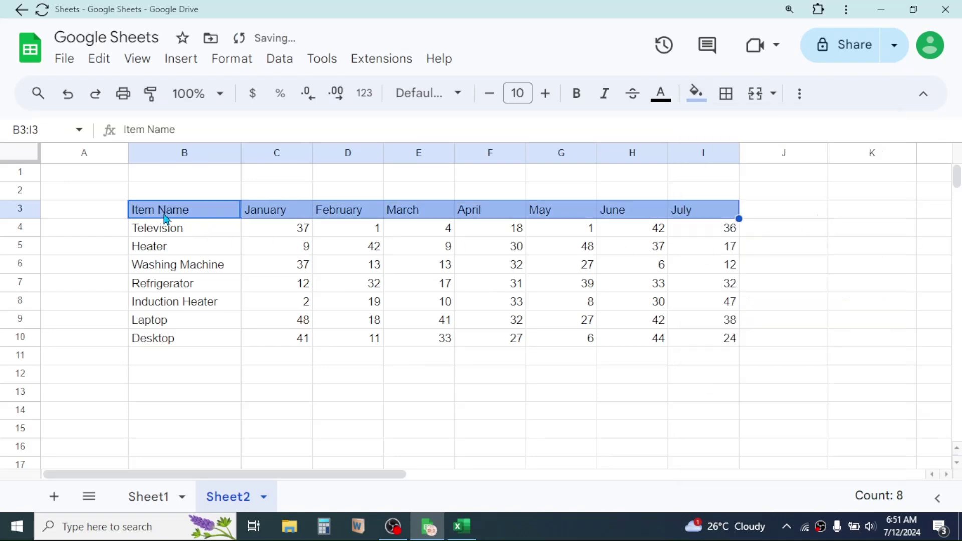
left_click(579, 99)
left_click(783, 246)
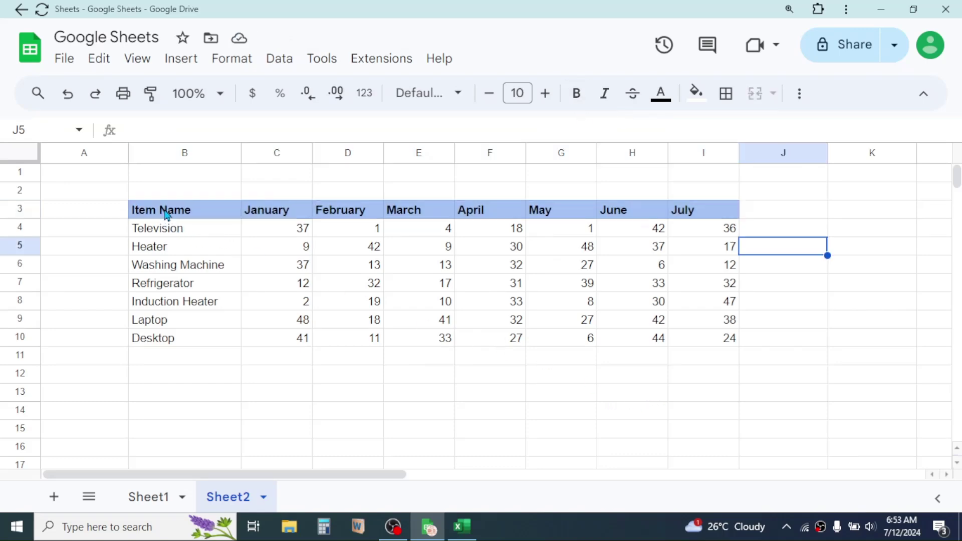
- Apply all borders to the whole item table in B3:I10
left_click(191, 215)
left_click_drag(191, 214, 722, 338)
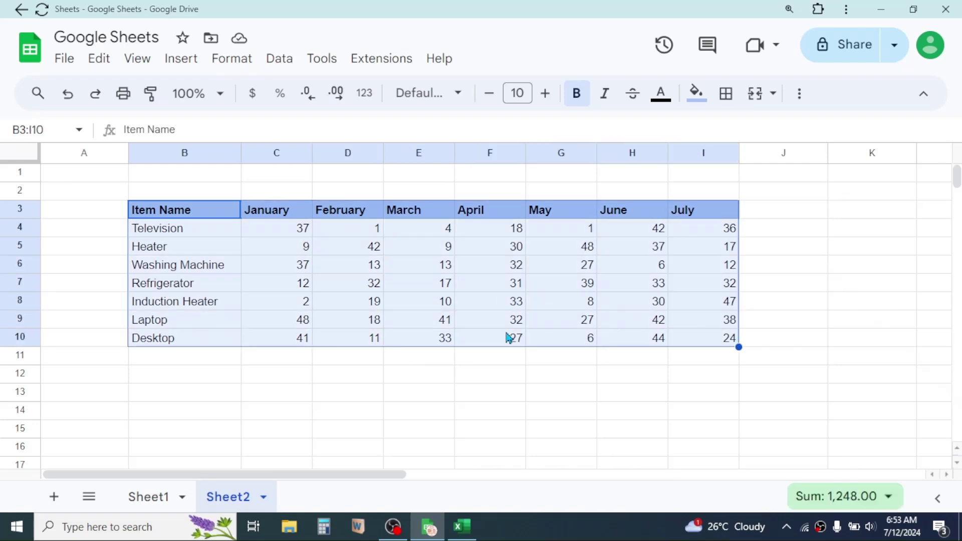
left_click(729, 97)
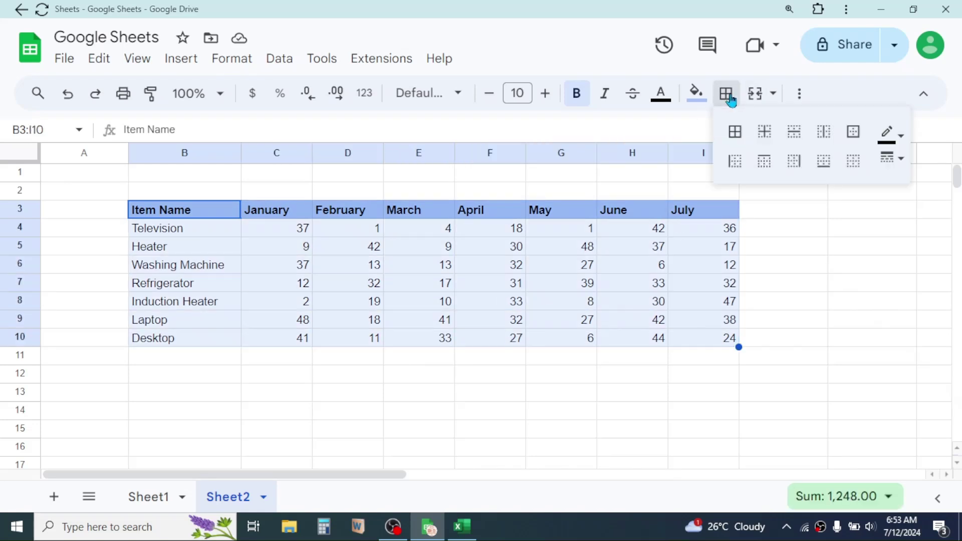
left_click(736, 134)
left_click(555, 399)
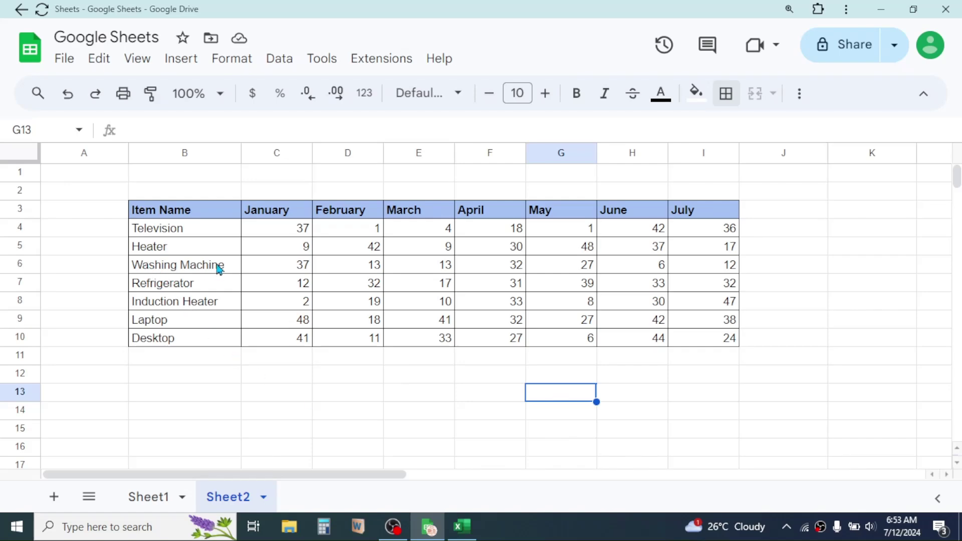
key("Left")
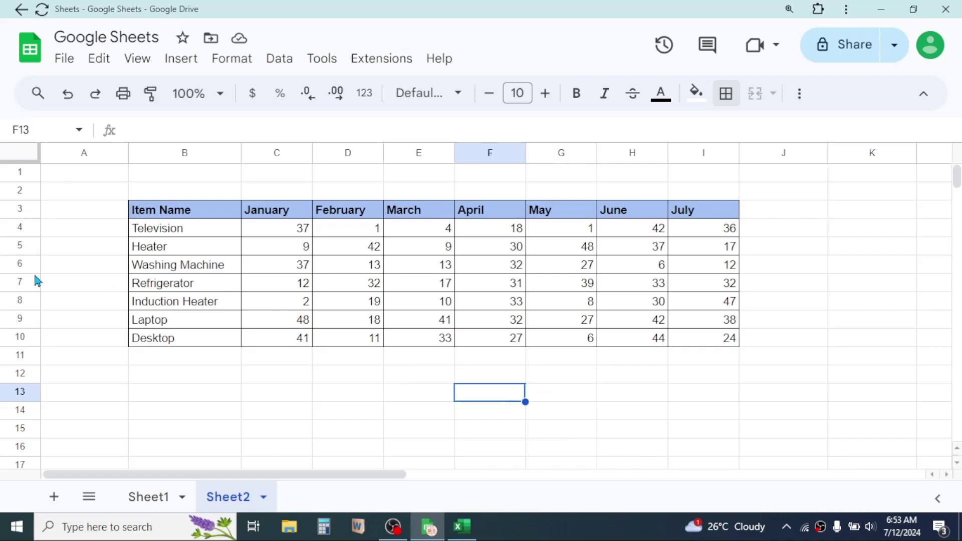
- Insert one blank row directly below the Washing Machine row
left_click(20, 264)
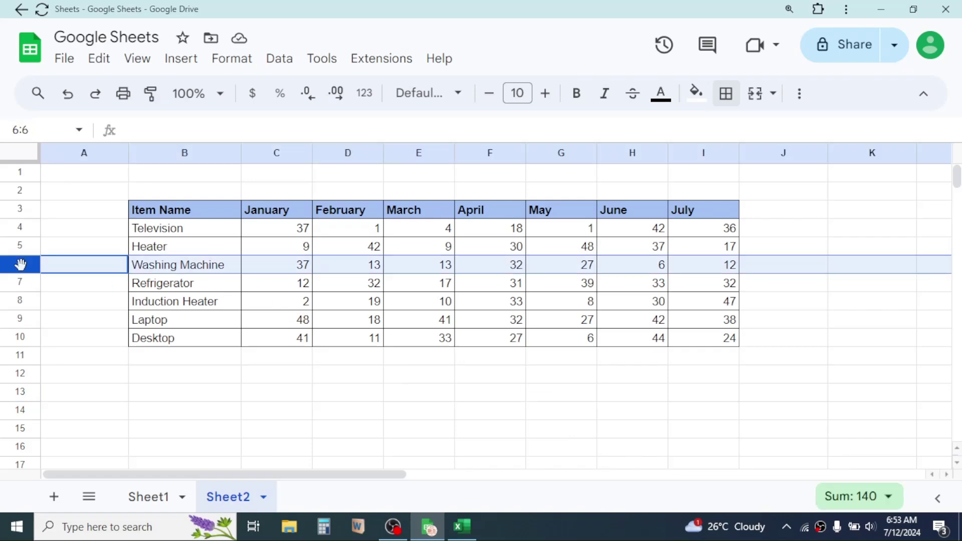
right_click(19, 265)
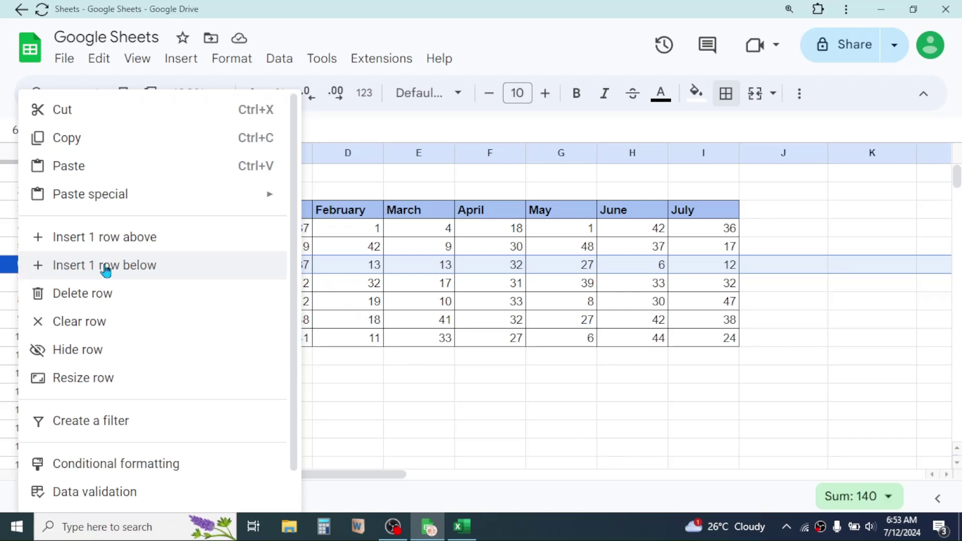
left_click(105, 270)
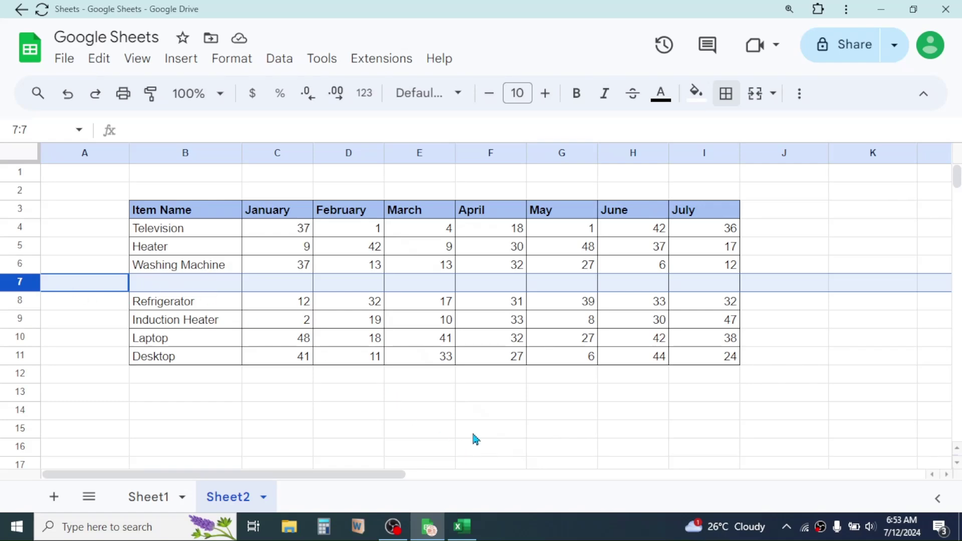
left_click(378, 419)
- Fill row 7 with the item Rice Cooker and the January to July figures 23, 54, 66, 34, 54, 12 and 36
left_click(193, 284)
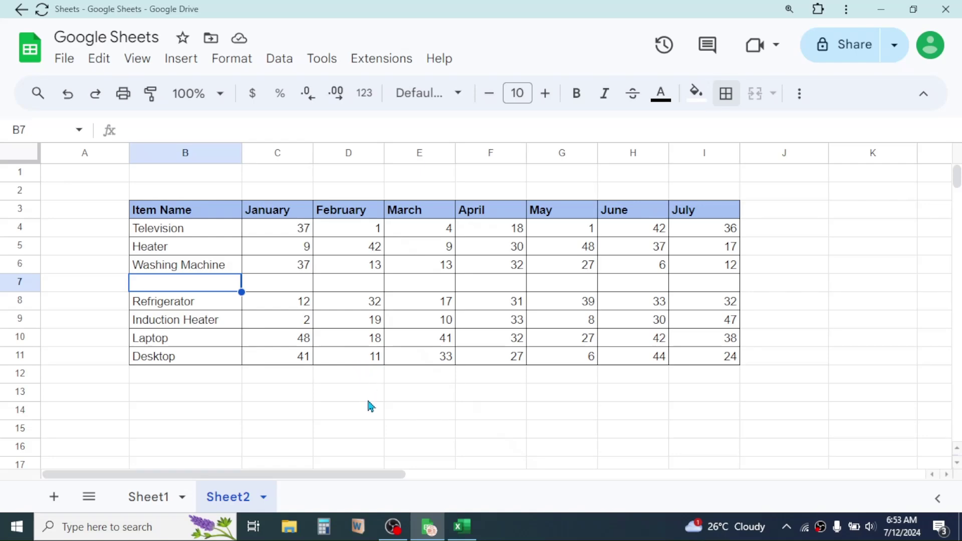
type("Rice C")
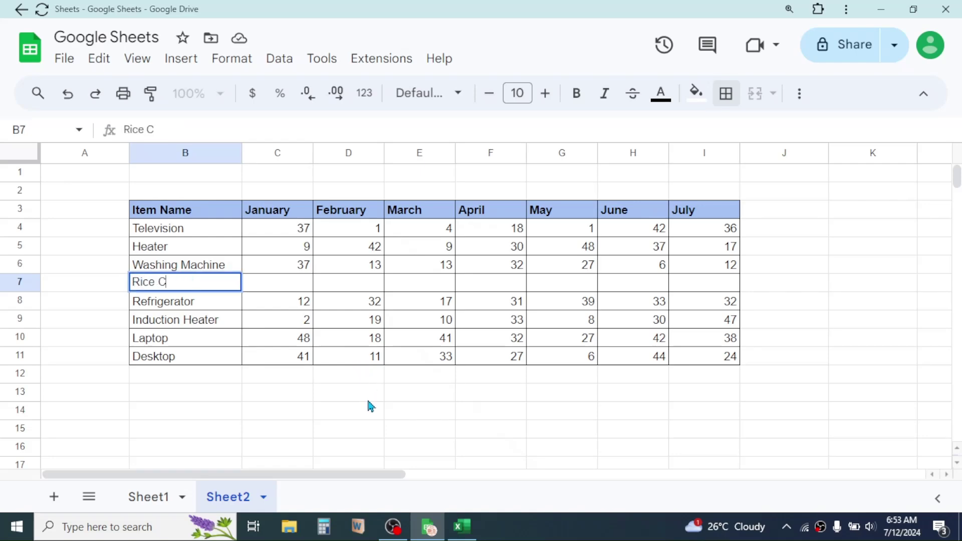
type("ooker")
left_click(281, 281)
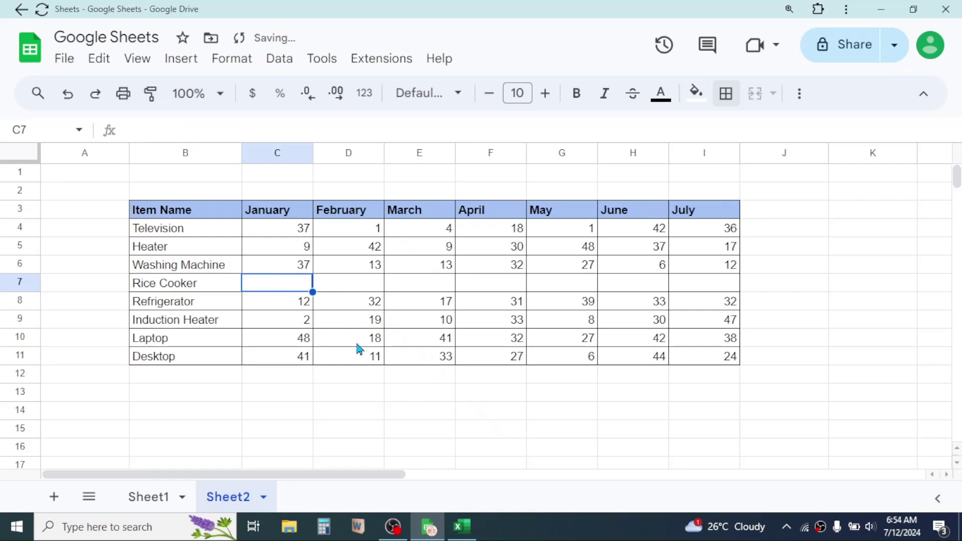
type("23")
key("Tab")
type("5")
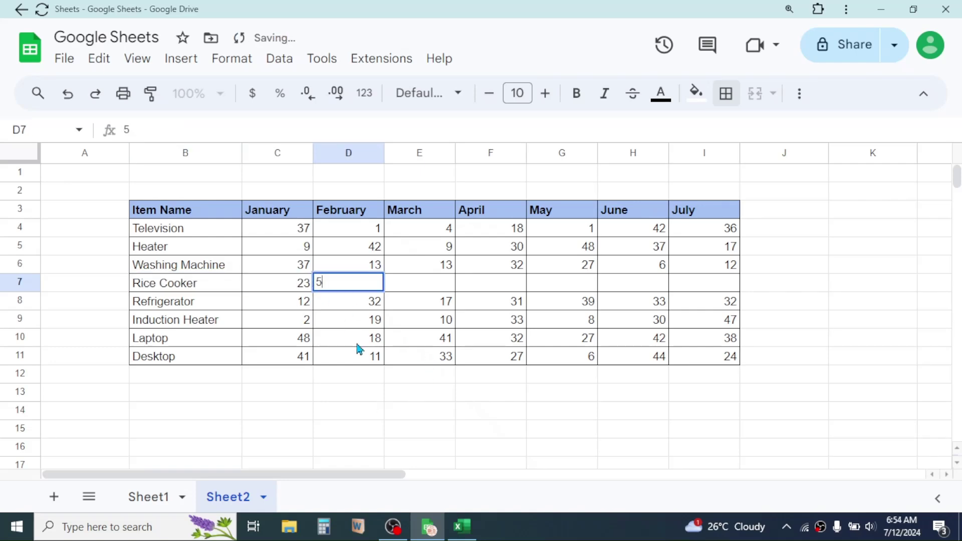
type("4\t66\t34\t54\t12\t3")
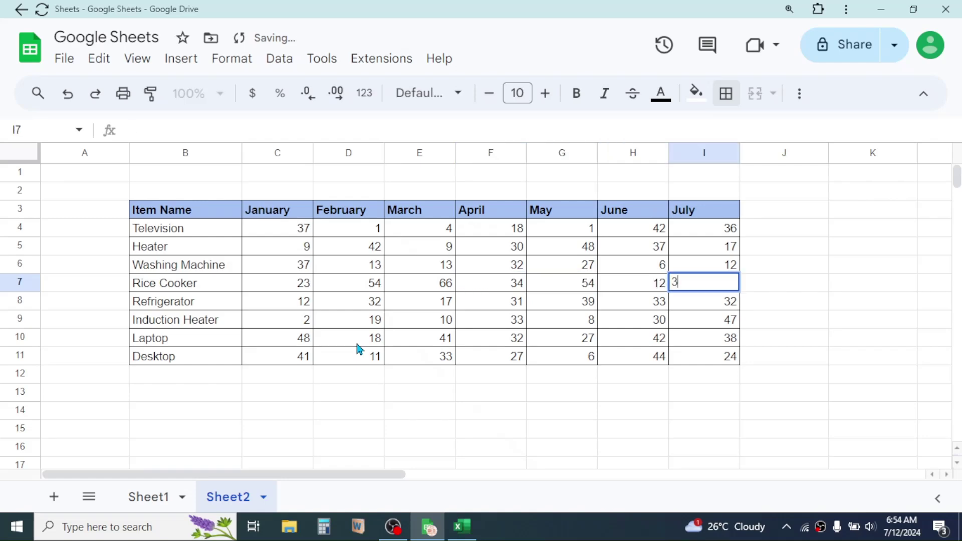
type("6")
key("Tab")
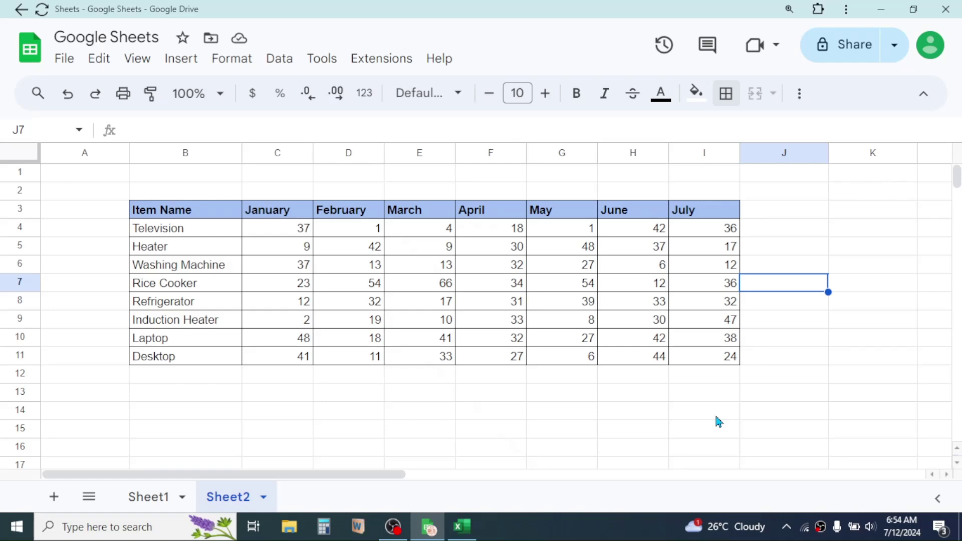
left_click(307, 373)
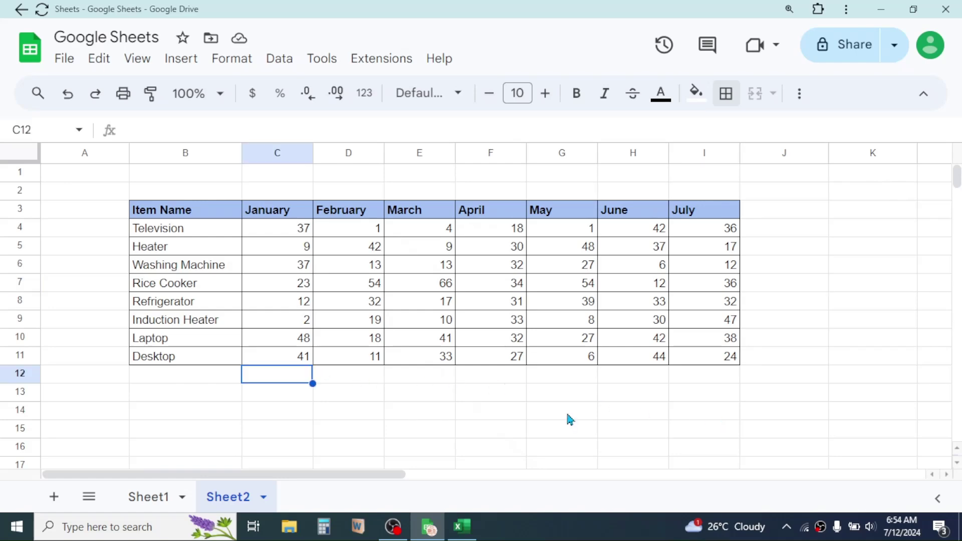
left_click(567, 411)
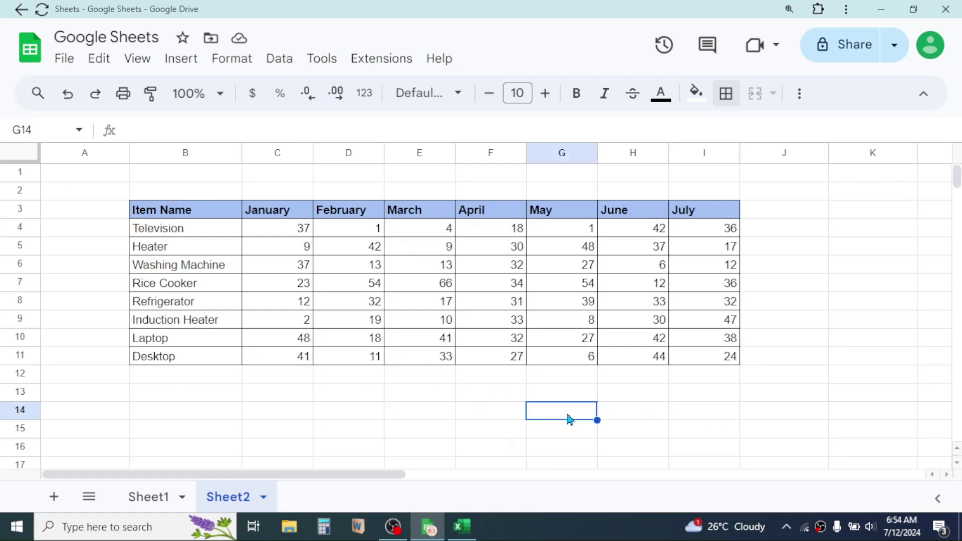
left_click(271, 375)
left_click(351, 379)
left_click(429, 377)
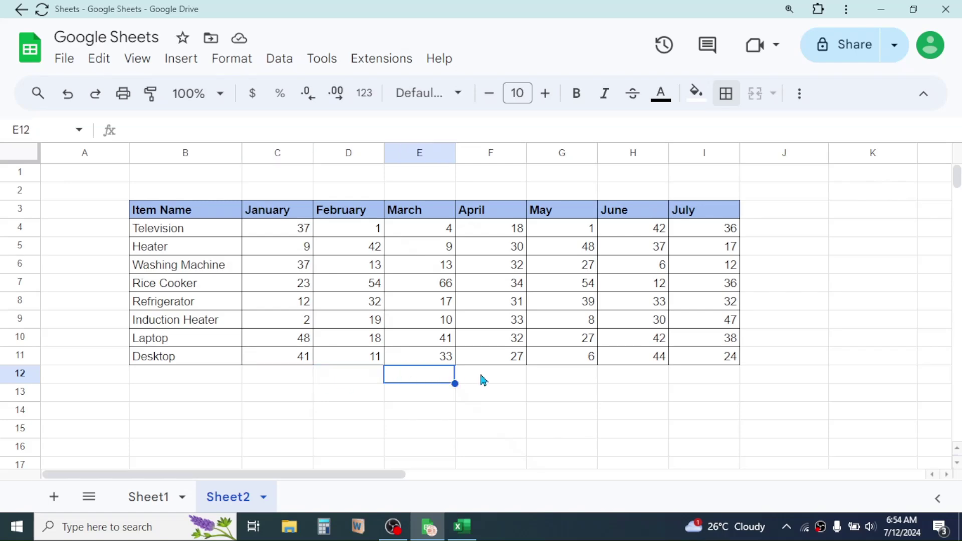
left_click(481, 376)
left_click(537, 376)
- Enter the label "Total Sales Quantity" in cell B12, directly under Desktop
left_click(173, 382)
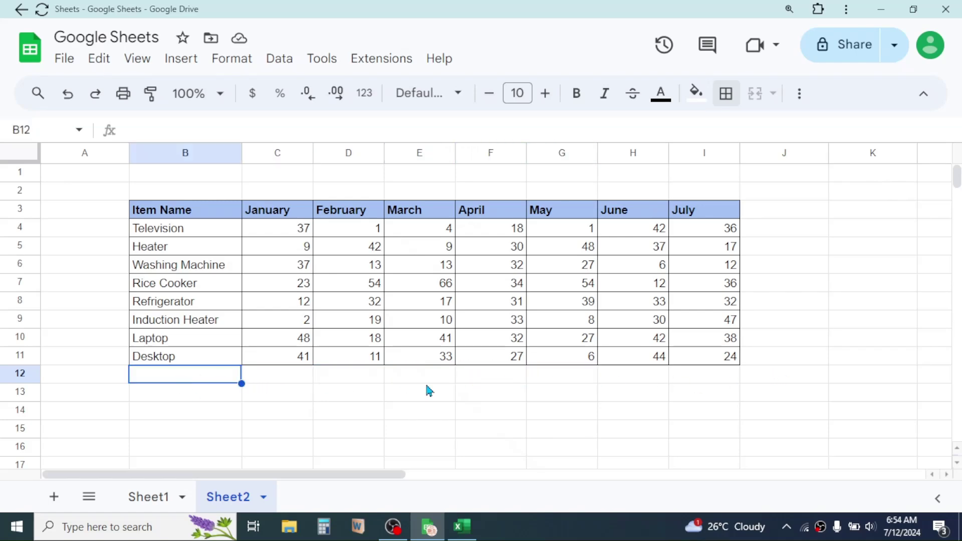
left_click(352, 413)
left_click(185, 377)
type("Total Sales Quantity")
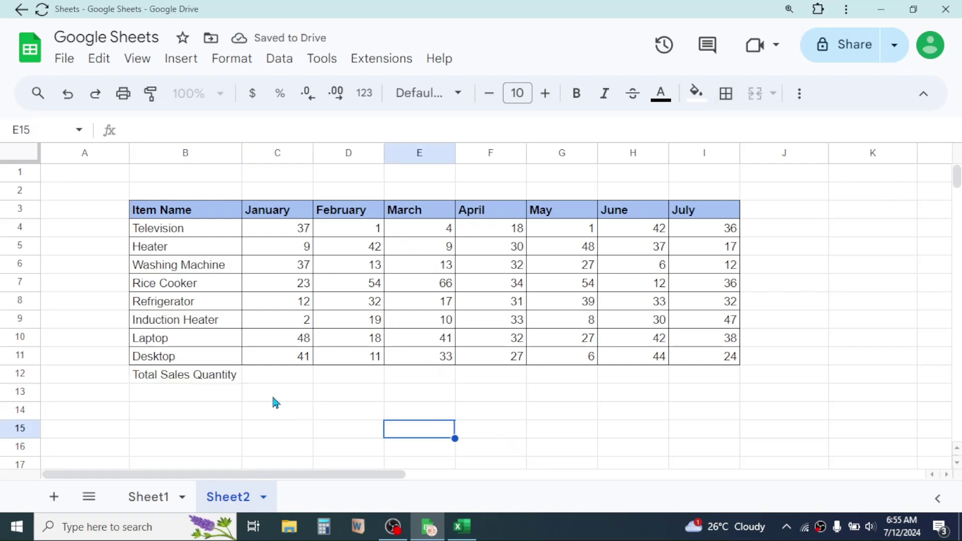
- Total the January quantities in C12 with the formula =SUM(C4:C11)
left_click(284, 378)
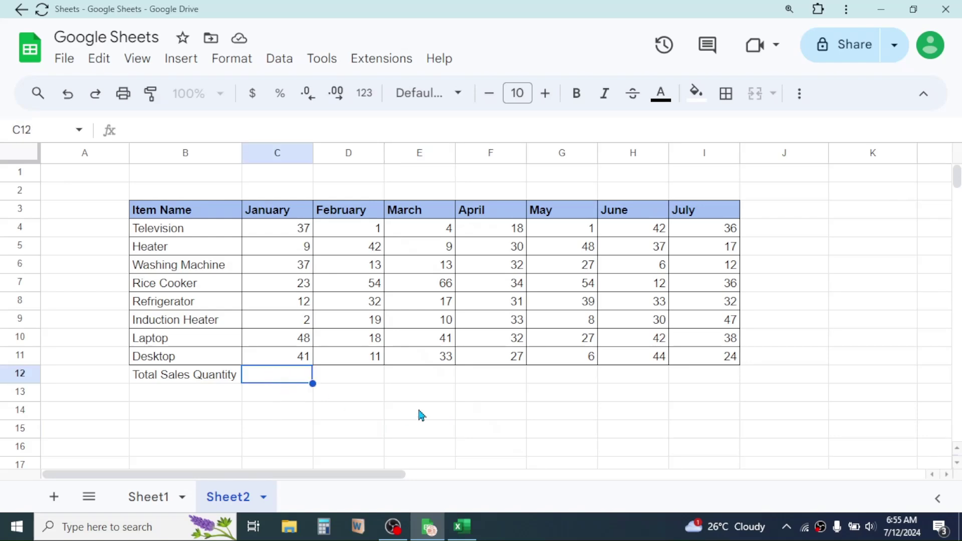
type("=")
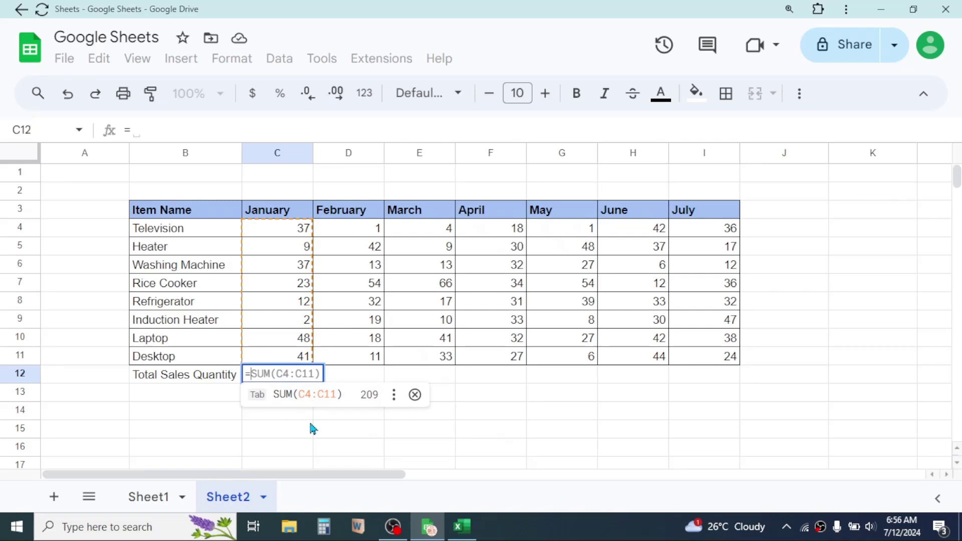
type("SUM")
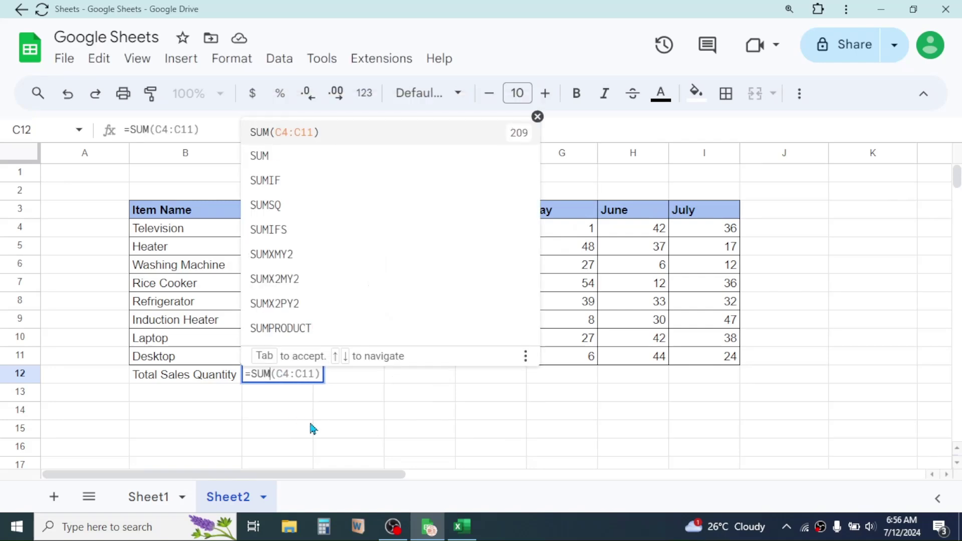
key("Tab")
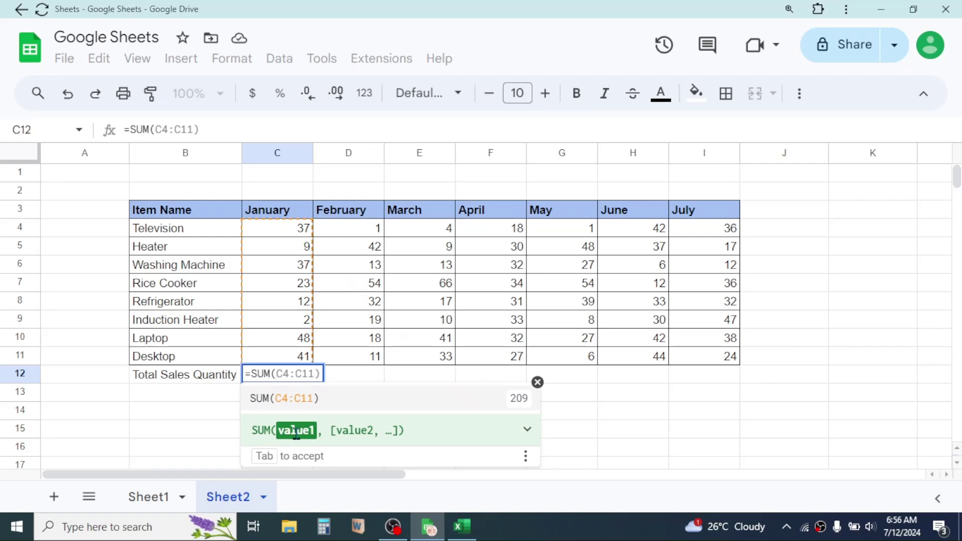
left_click_drag(297, 232, 301, 357)
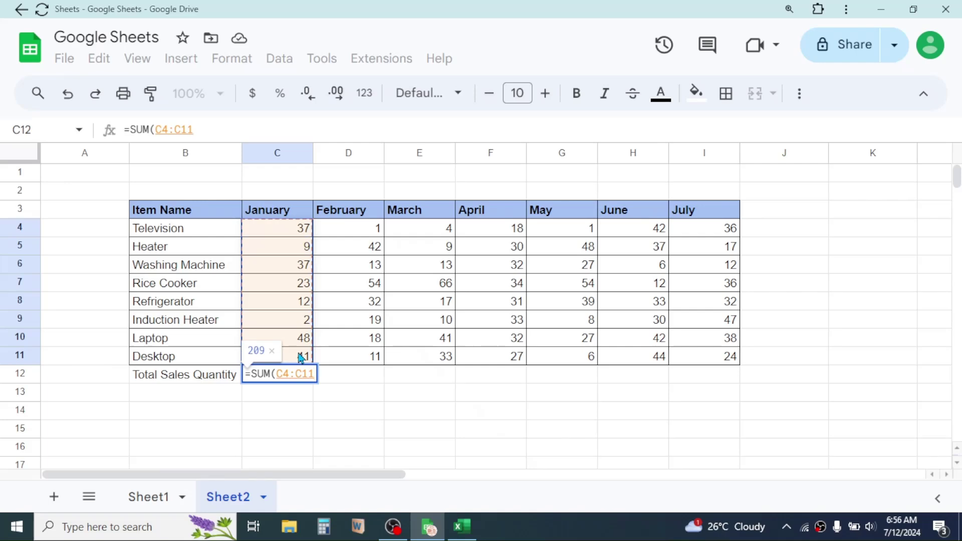
type(")")
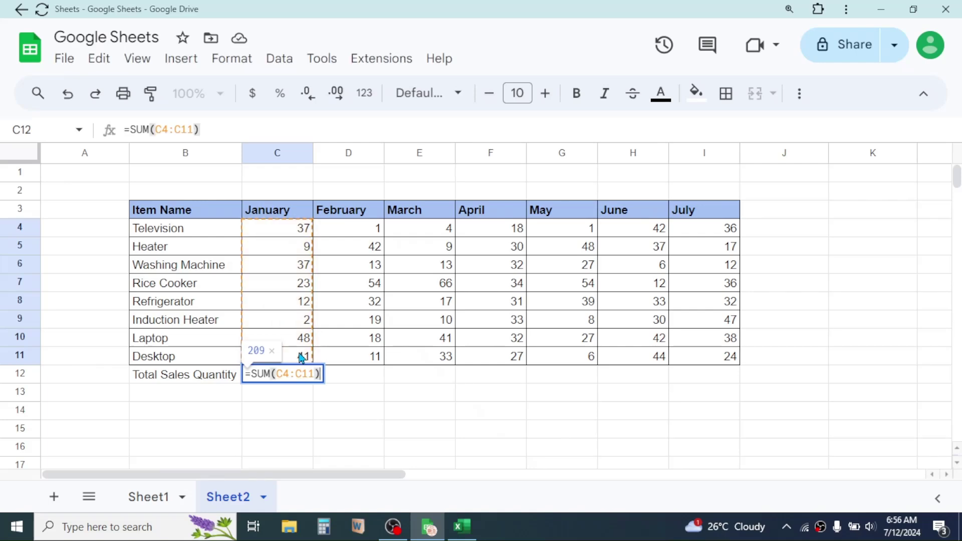
key("Return")
- Fill the January total formula across D12:I12 for February to July and check several of the filled cells
left_click(281, 380)
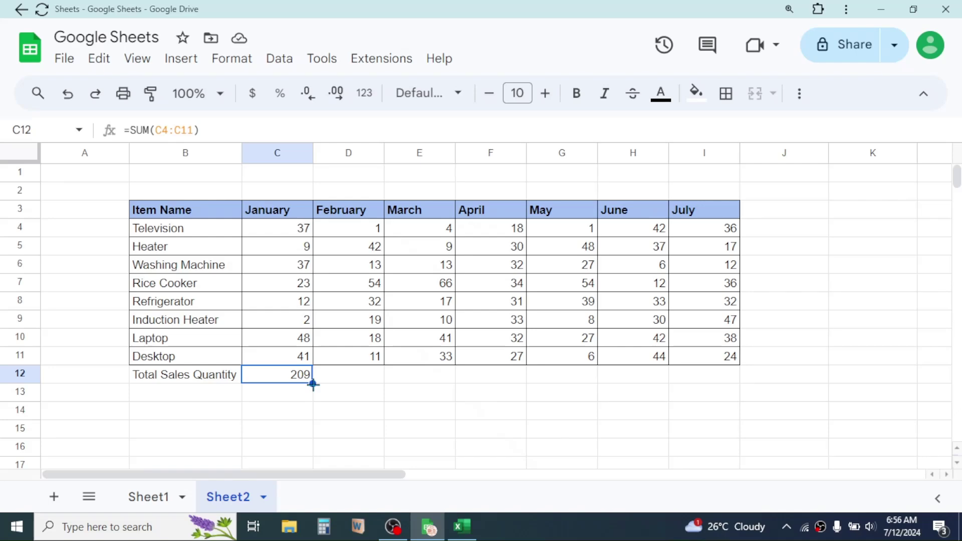
left_click_drag(313, 384, 721, 385)
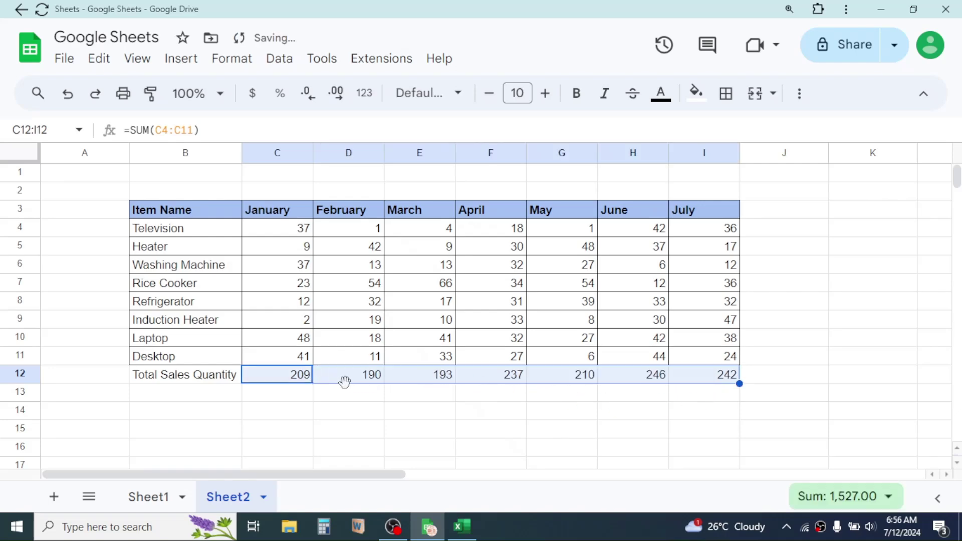
left_click(428, 380)
left_click(623, 378)
left_click(692, 381)
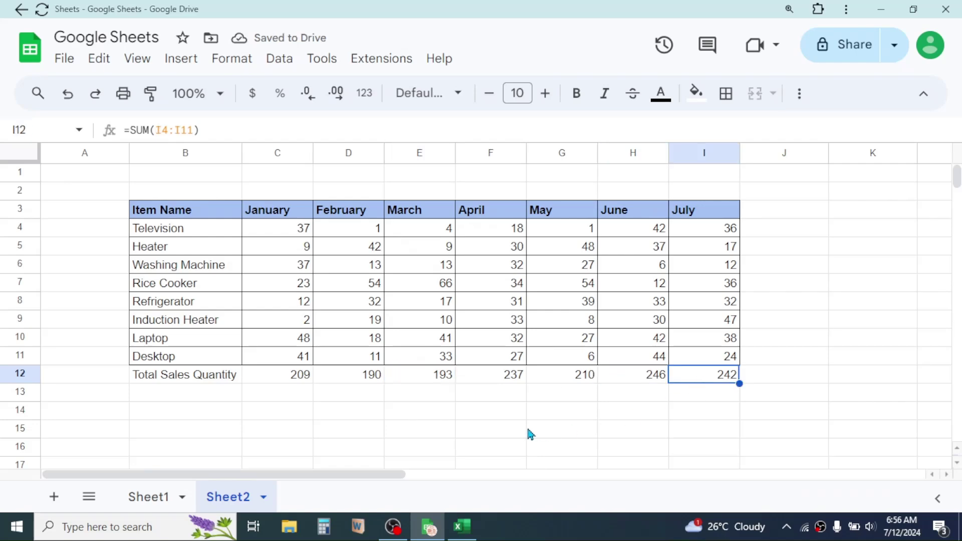
- Format the totals row B12:I12 with borders around all cells, bold text and a gray fill
left_click(354, 425)
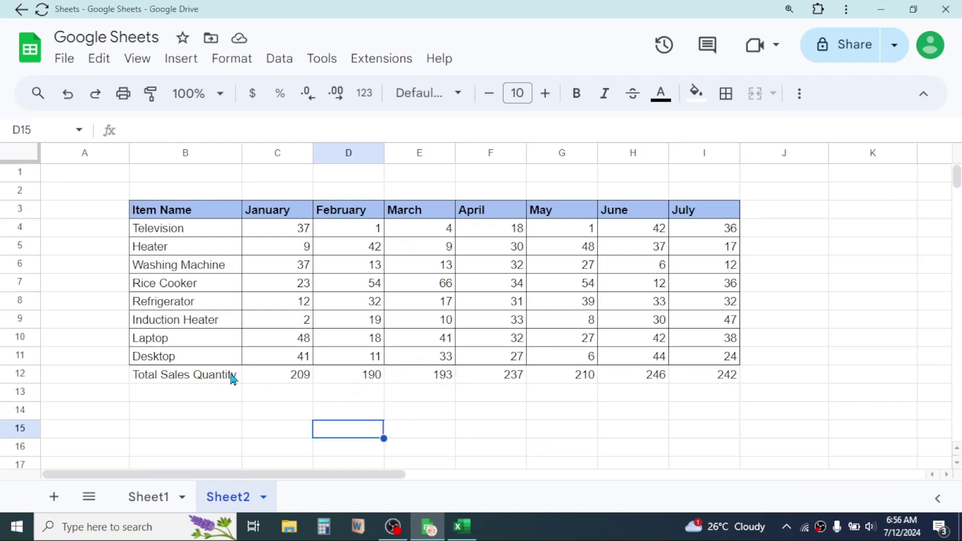
left_click(189, 380)
left_click_drag(189, 380, 707, 381)
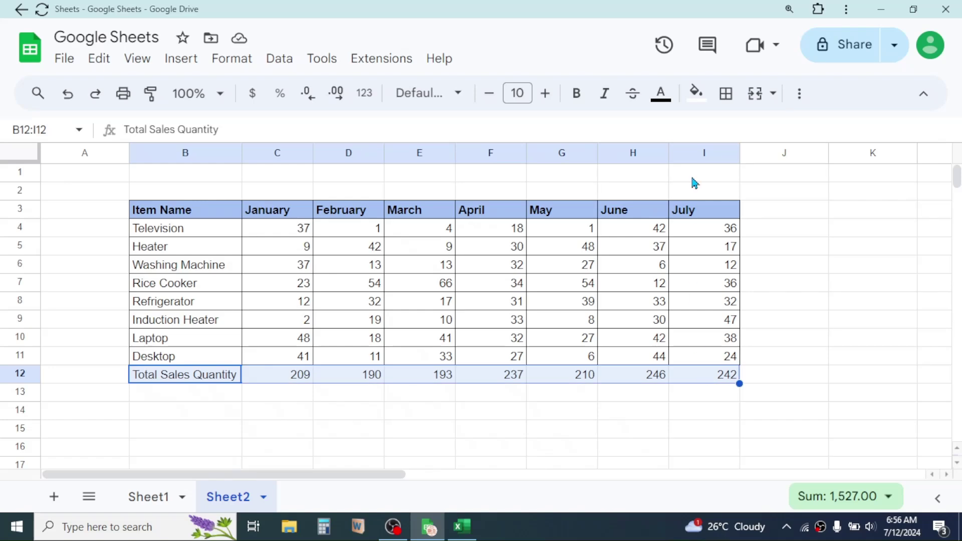
left_click(727, 92)
left_click(735, 133)
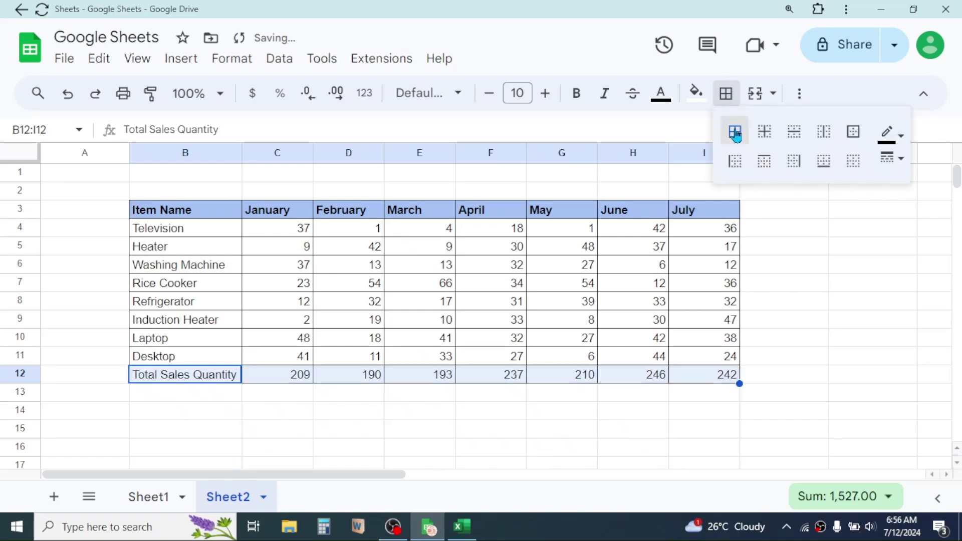
left_click(577, 93)
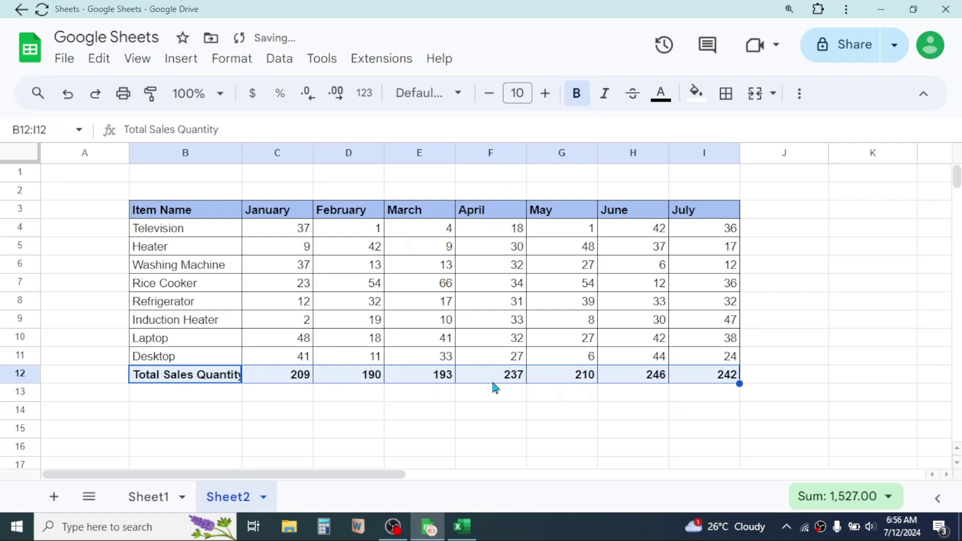
left_click(696, 100)
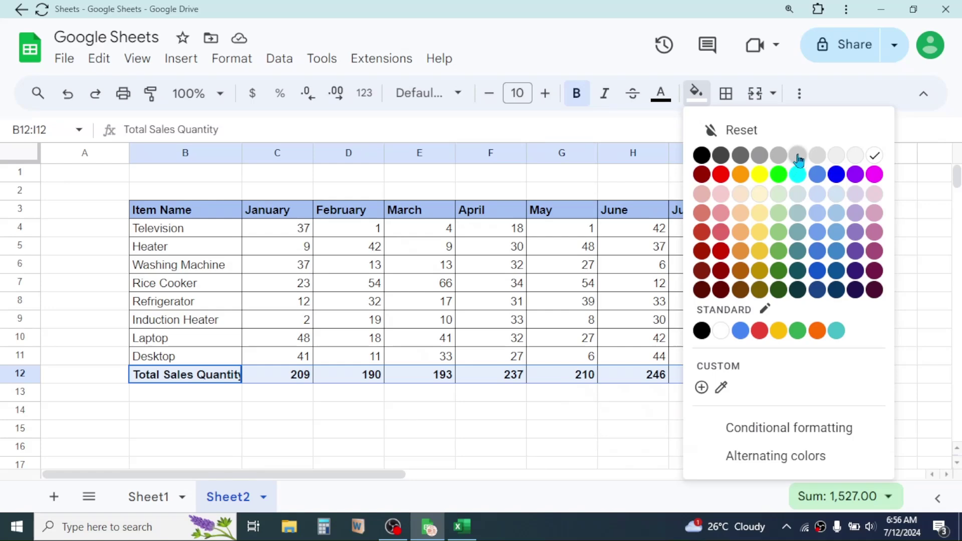
left_click(798, 156)
left_click(561, 429)
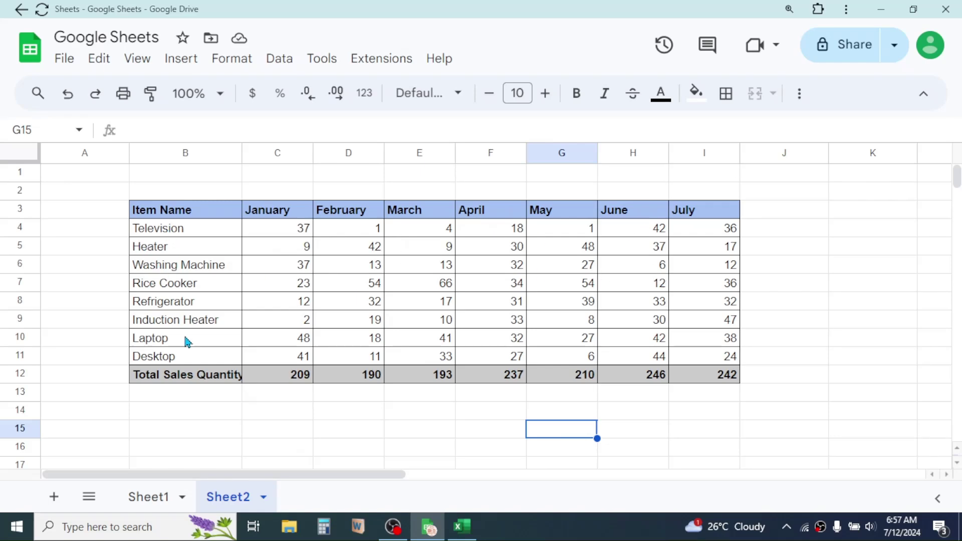
- Add the header "Average" in J3 and average Television's monthly figures in J4 with =AVERAGE(C4:I4)
left_click(781, 214)
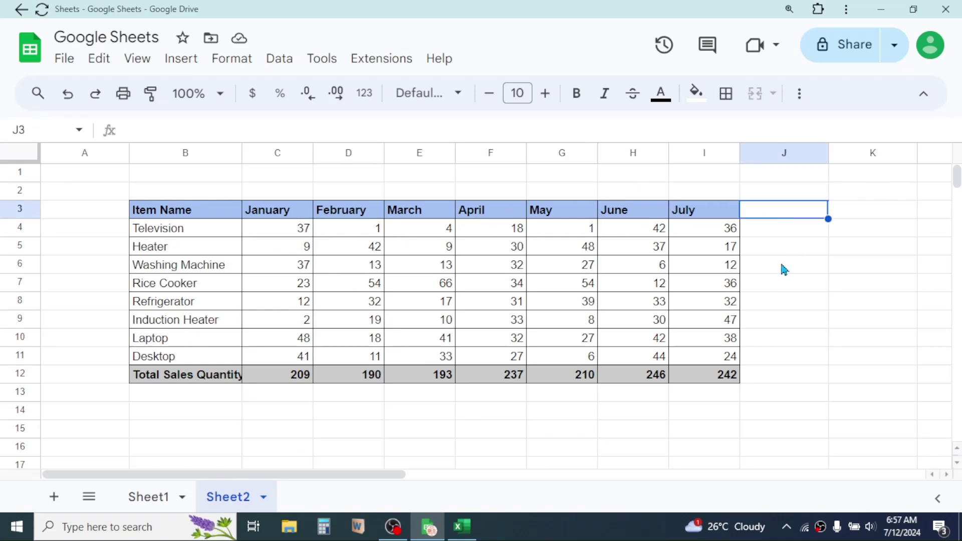
type("Average")
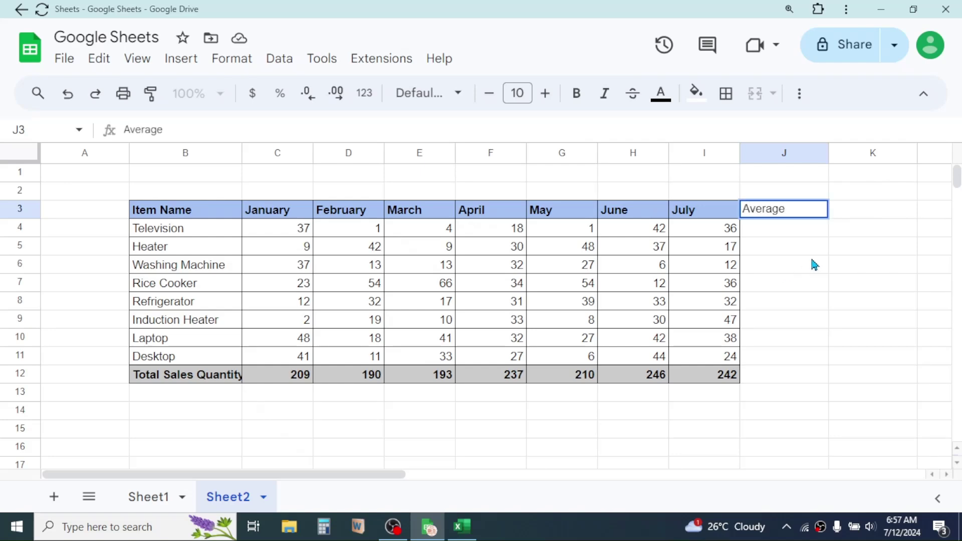
key("Return")
type("=")
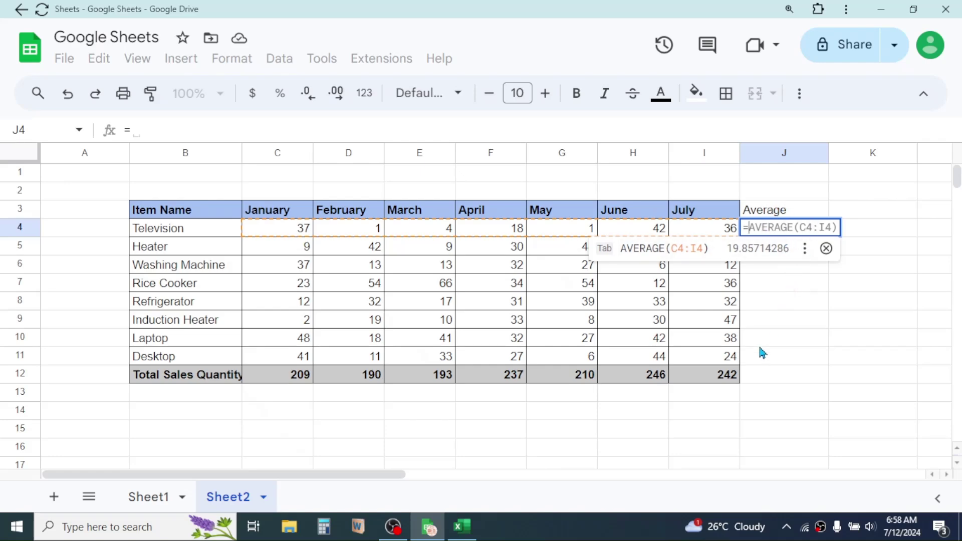
key("Tab")
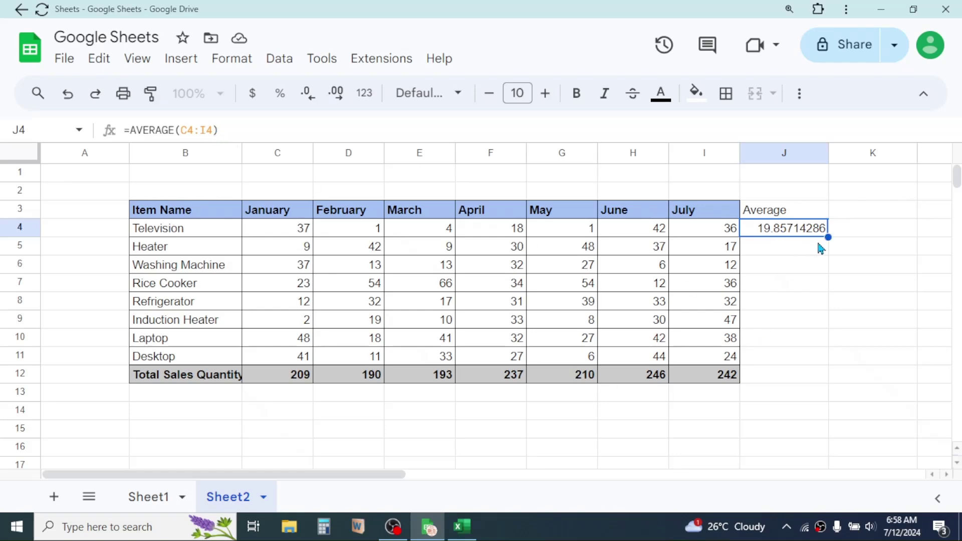
- Fill the average formula down through J11 and check the formulas for Rice Cooker and Heater
left_click_drag(829, 238, 823, 367)
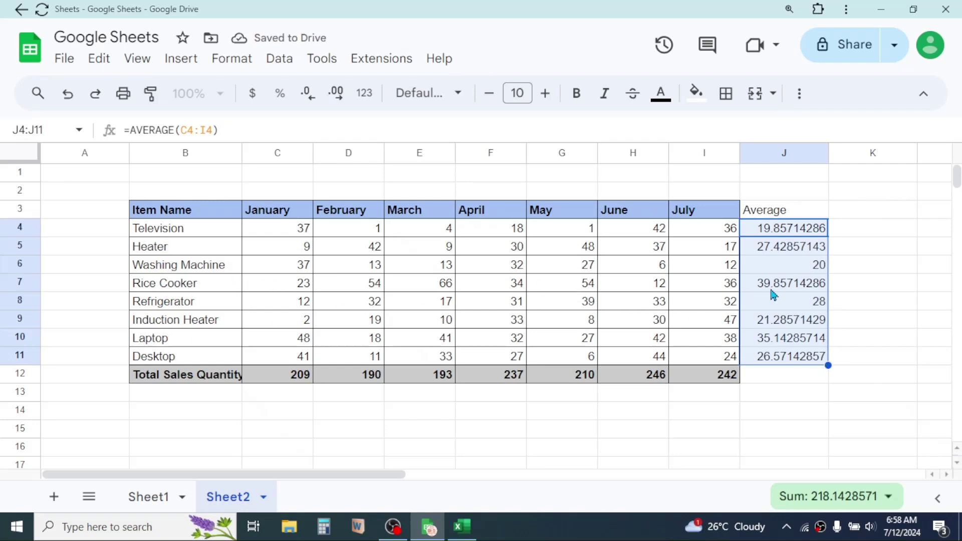
left_click(786, 291)
left_click(796, 249)
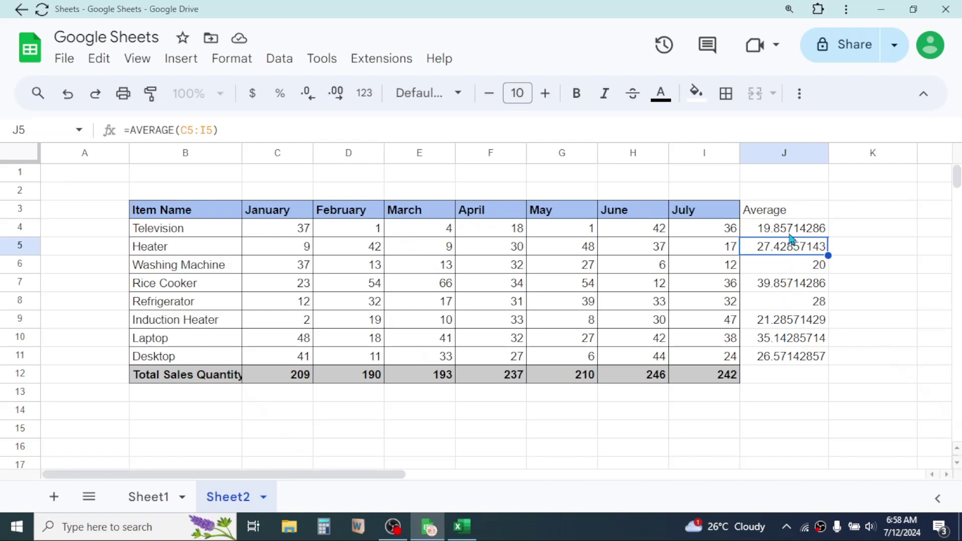
- Reduce the averages in J4:J11 to whole numbers with no decimal places
left_click_drag(793, 234, 783, 357)
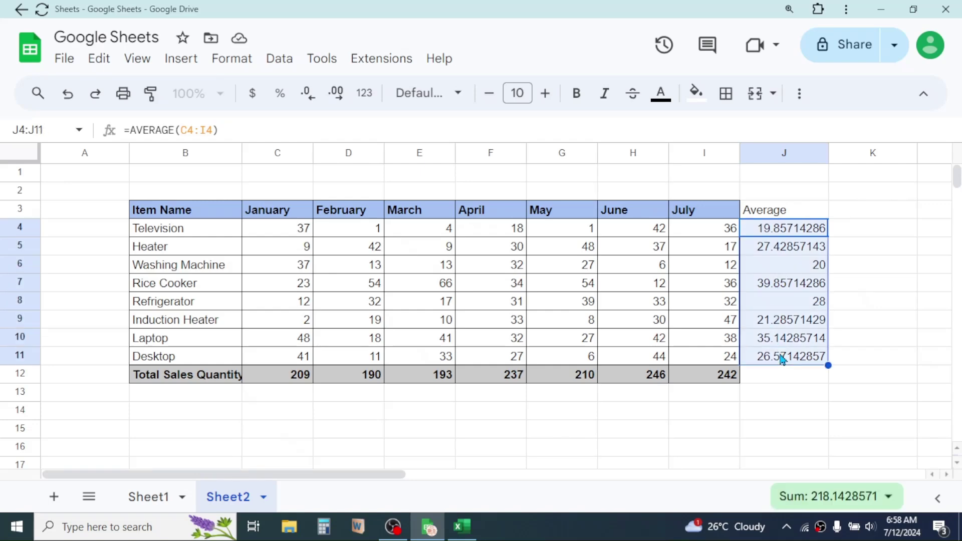
left_click(308, 94)
left_click(308, 93)
left_click(308, 93)
left_click(308, 94)
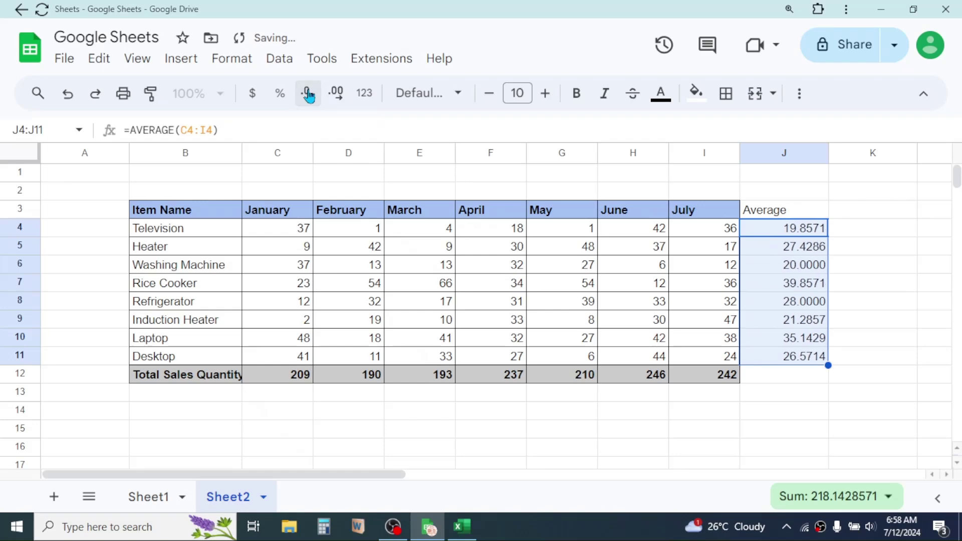
left_click(309, 94)
left_click(308, 95)
left_click(308, 93)
left_click(308, 94)
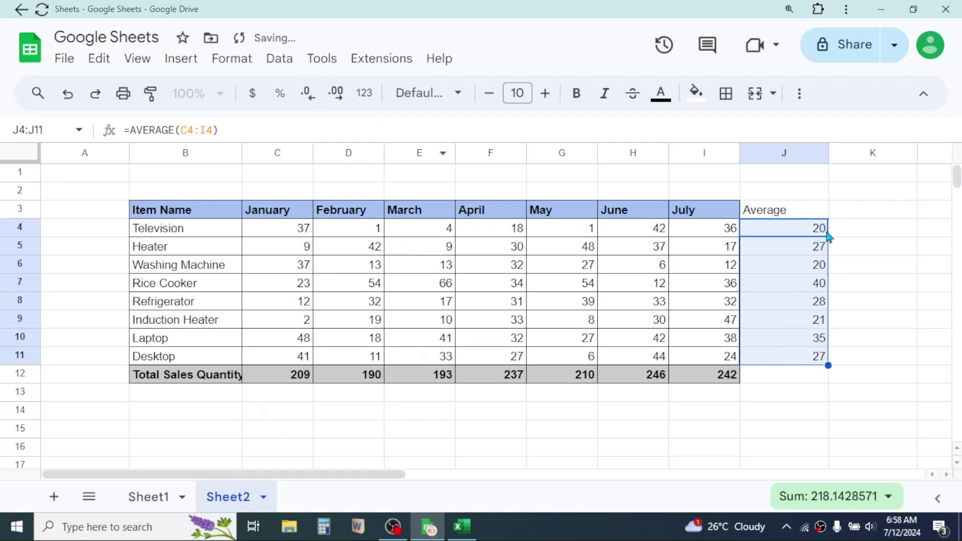
left_click(903, 253)
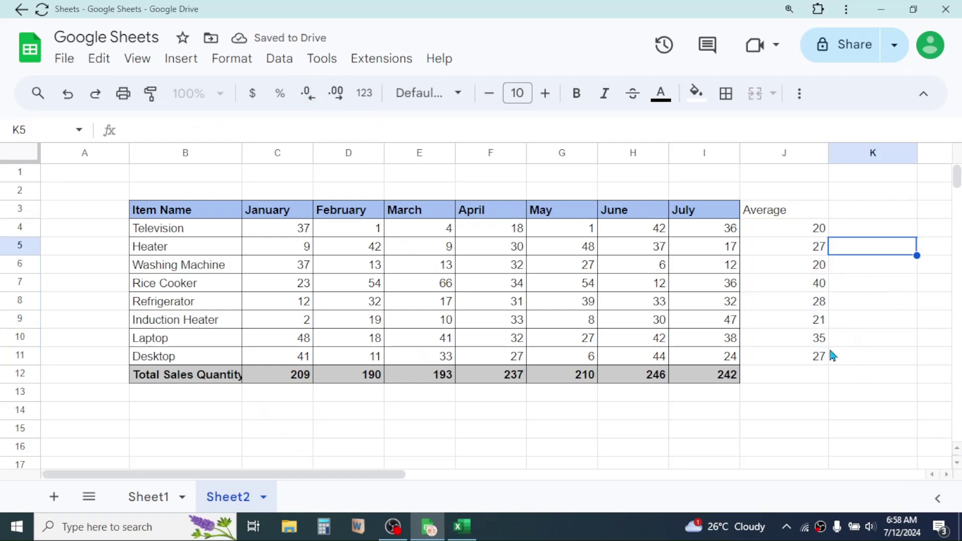
- Center the contents of the Average column, J3:J12, horizontally
left_click_drag(785, 210, 812, 372)
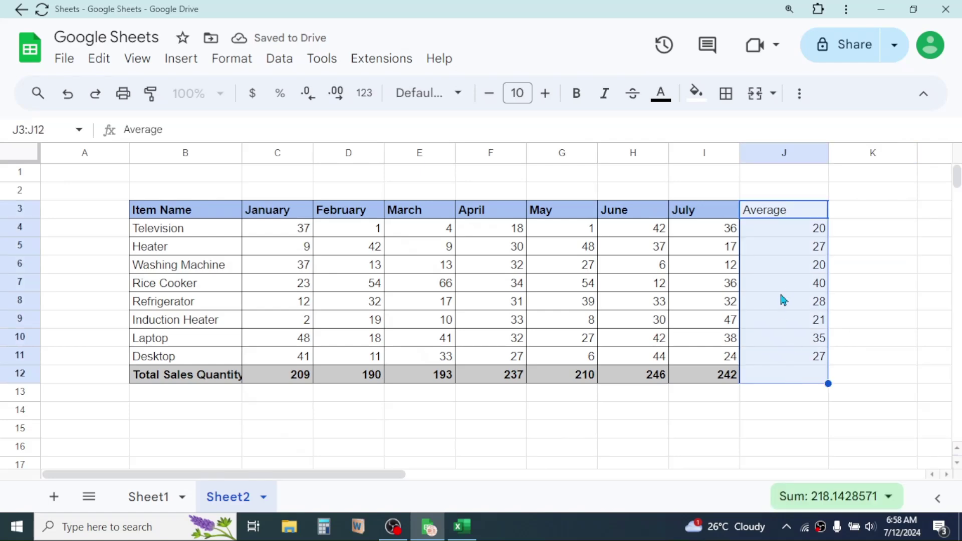
left_click(853, 283)
left_click_drag(787, 213, 782, 369)
left_click(802, 98)
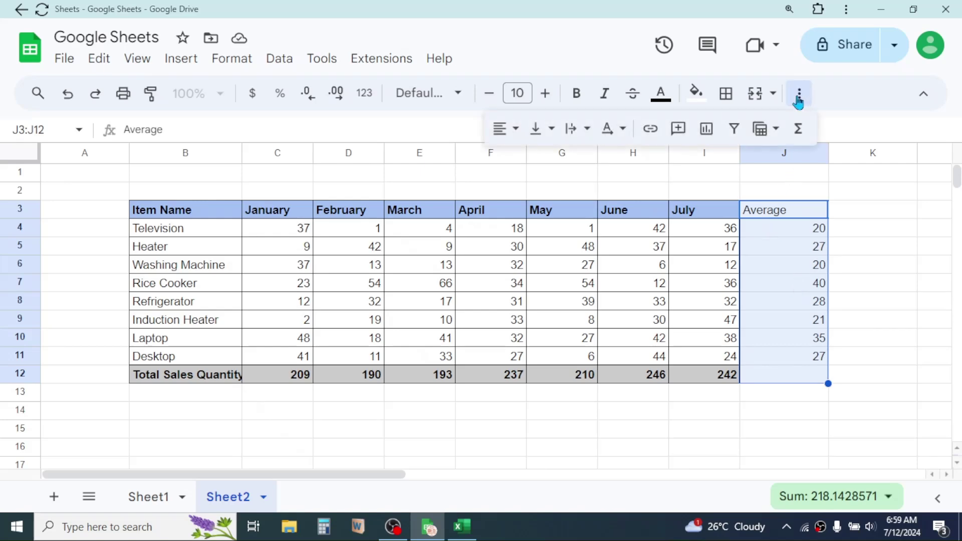
left_click(517, 134)
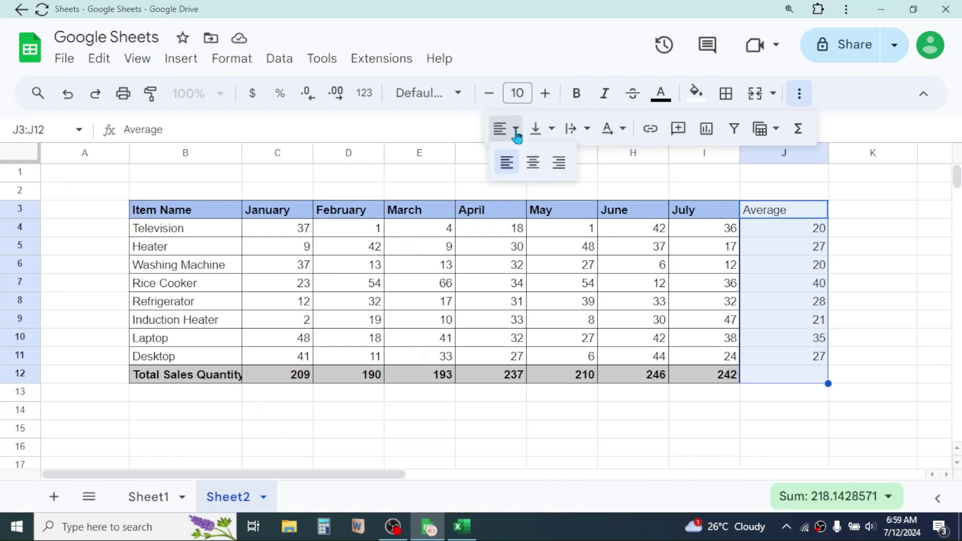
left_click(537, 169)
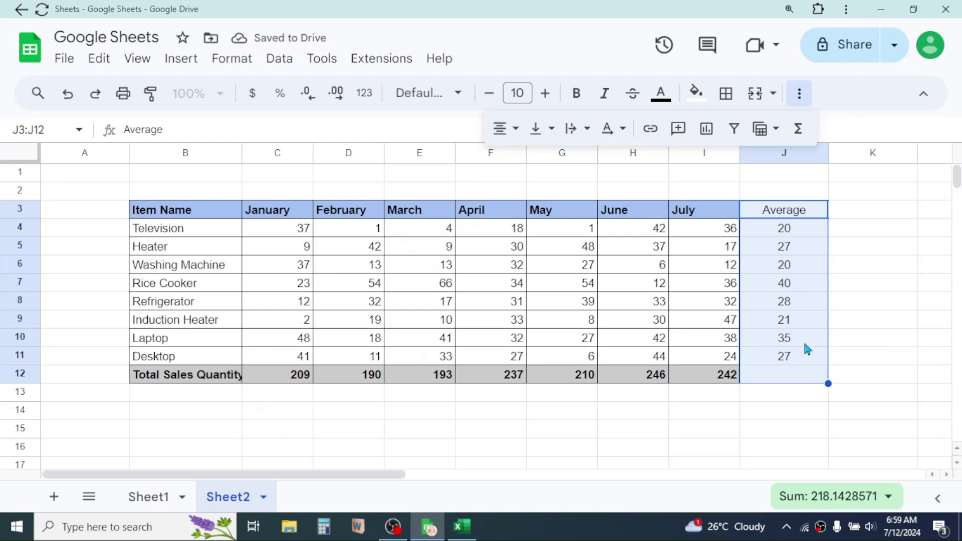
left_click(842, 246)
- Center the item names, month headers and monthly figures in B3:I11 horizontally
left_click_drag(170, 211, 502, 285)
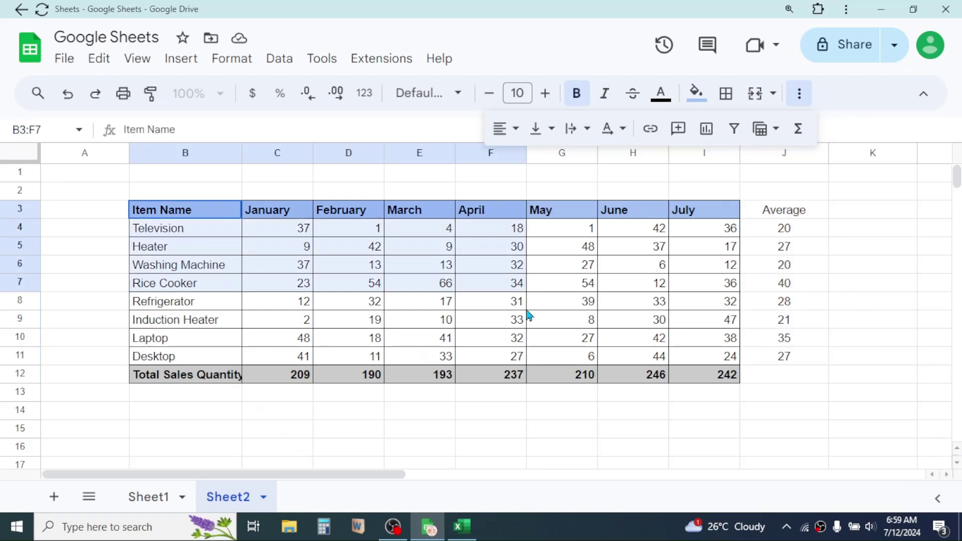
left_click_drag(529, 316, 717, 358)
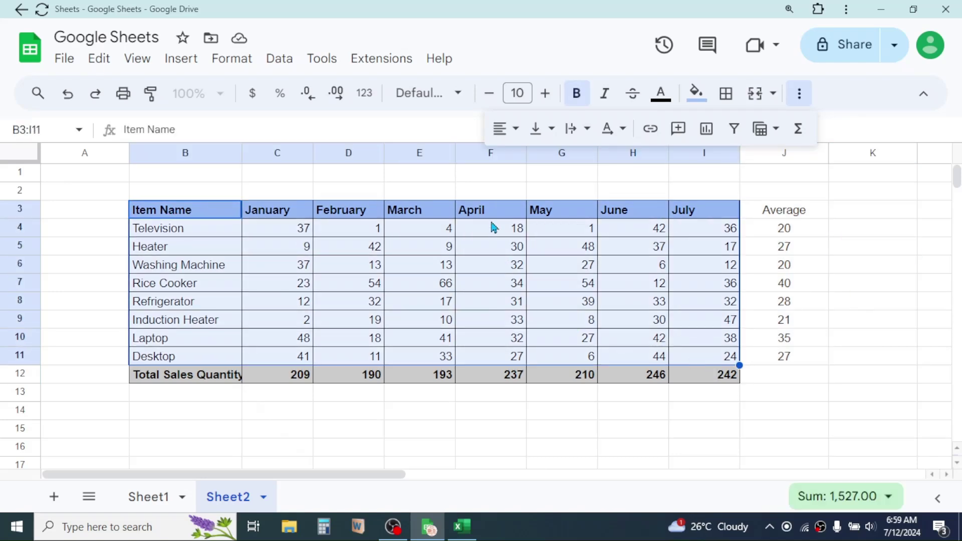
left_click(514, 131)
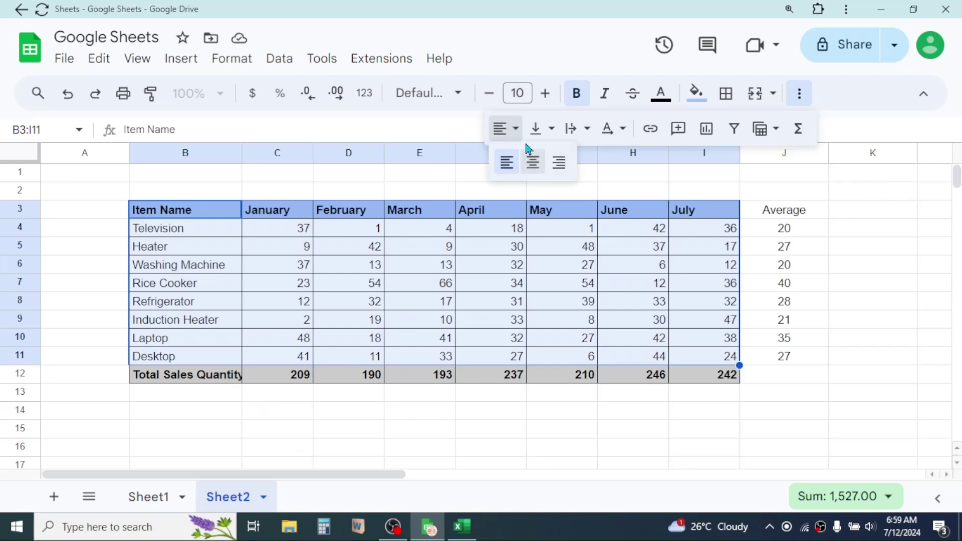
left_click(534, 166)
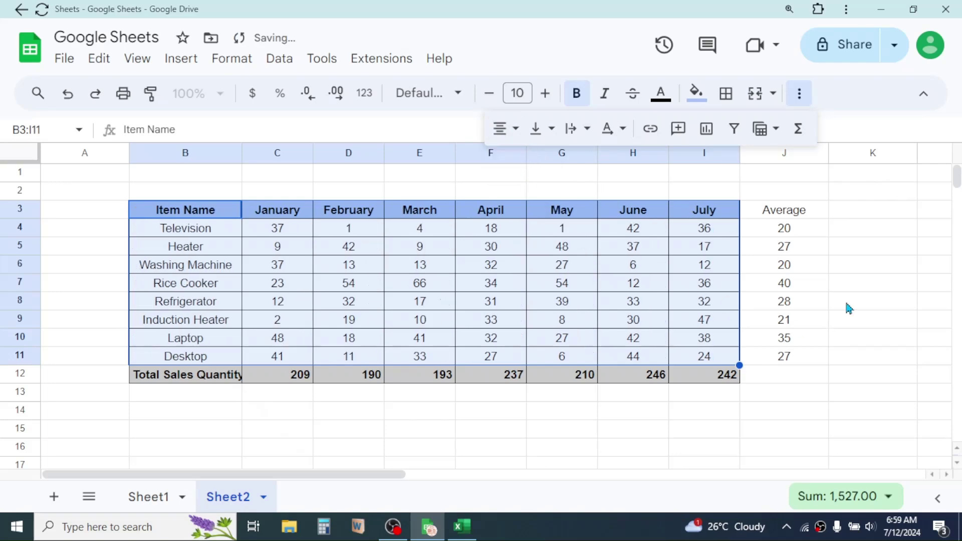
left_click(893, 233)
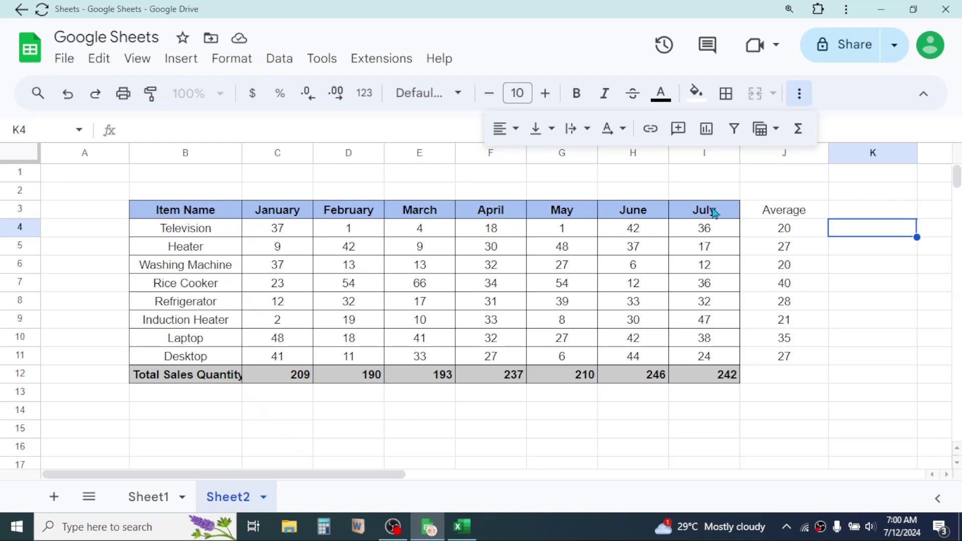
- Copy the formatting of the July column, I3:I12, onto the Average column starting at J3, using Paint format
left_click_drag(703, 208, 715, 376)
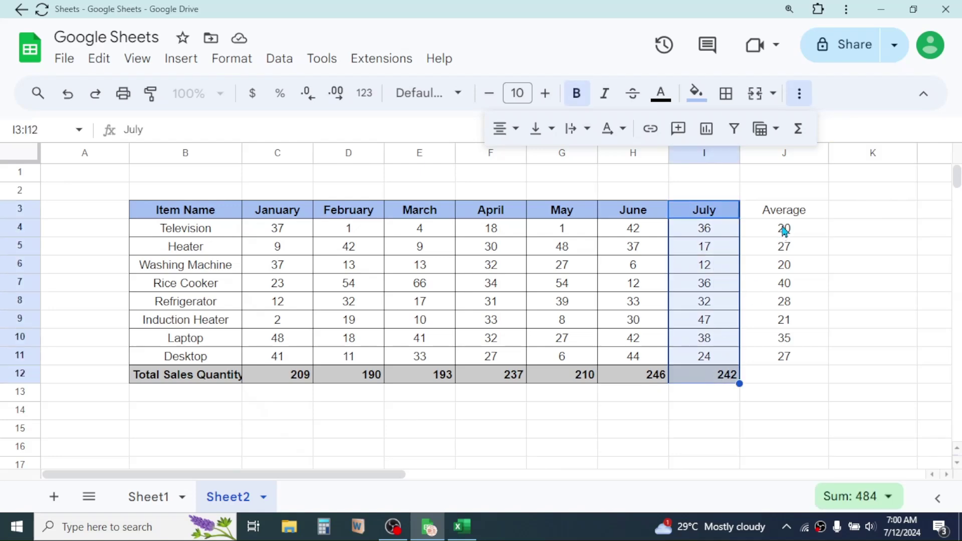
left_click(872, 266)
left_click_drag(705, 210, 711, 375)
left_click(152, 96)
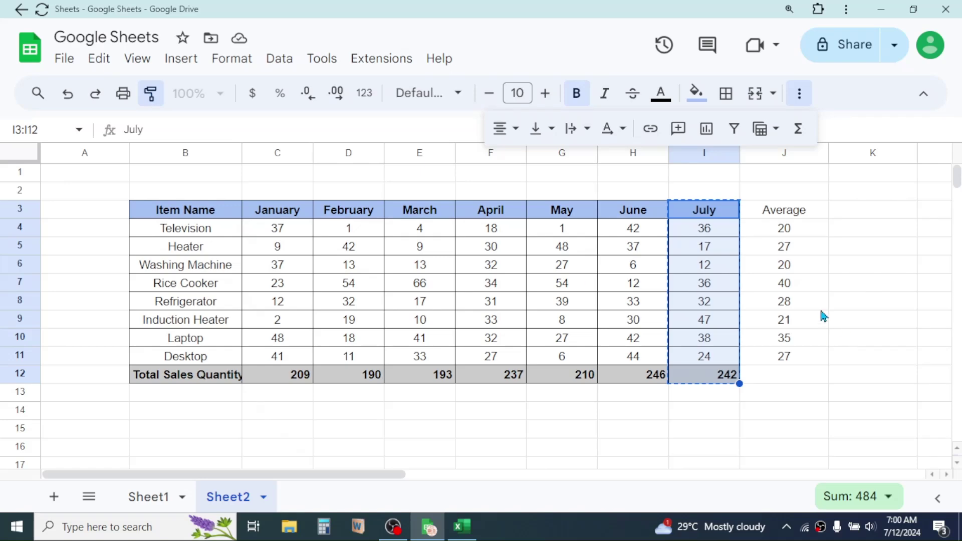
left_click(785, 217)
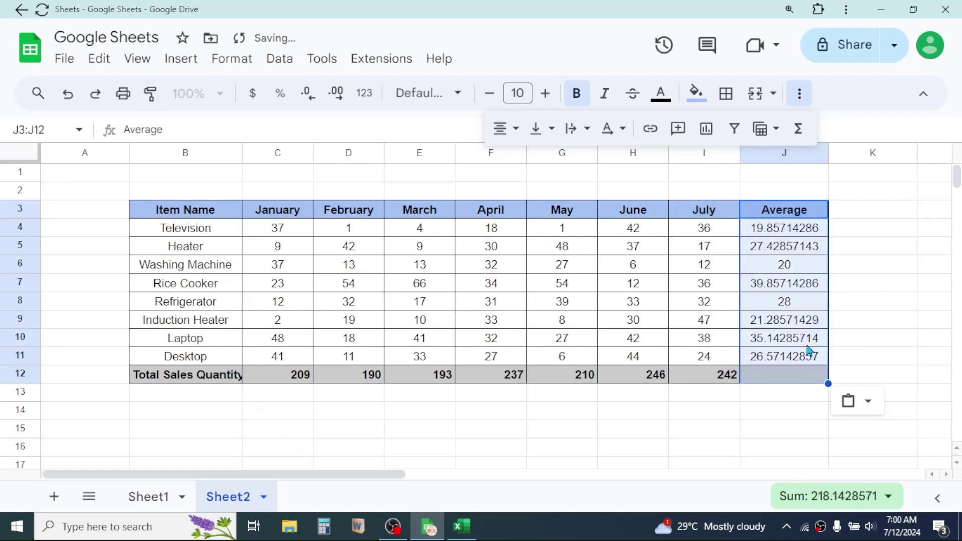
left_click(852, 246)
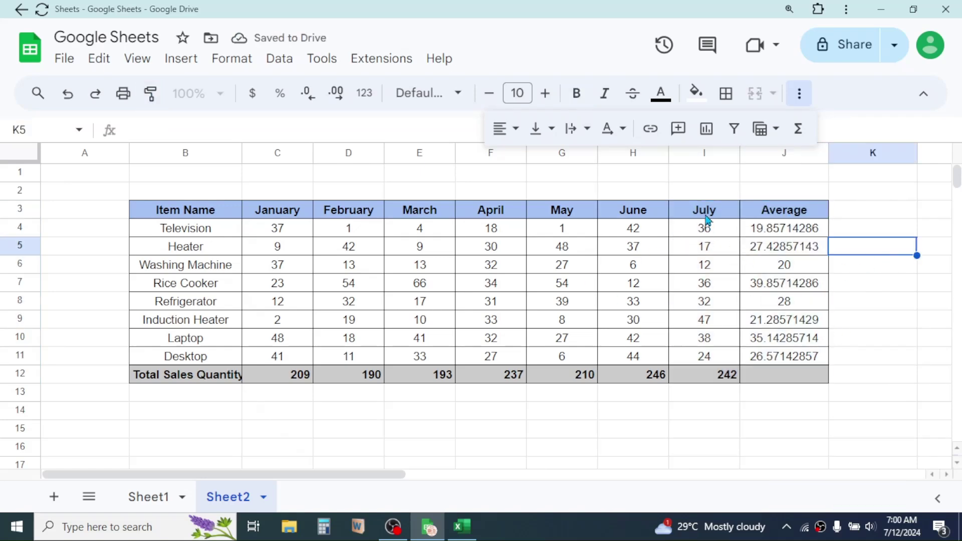
left_click_drag(707, 217, 720, 370)
left_click_drag(767, 210, 784, 290)
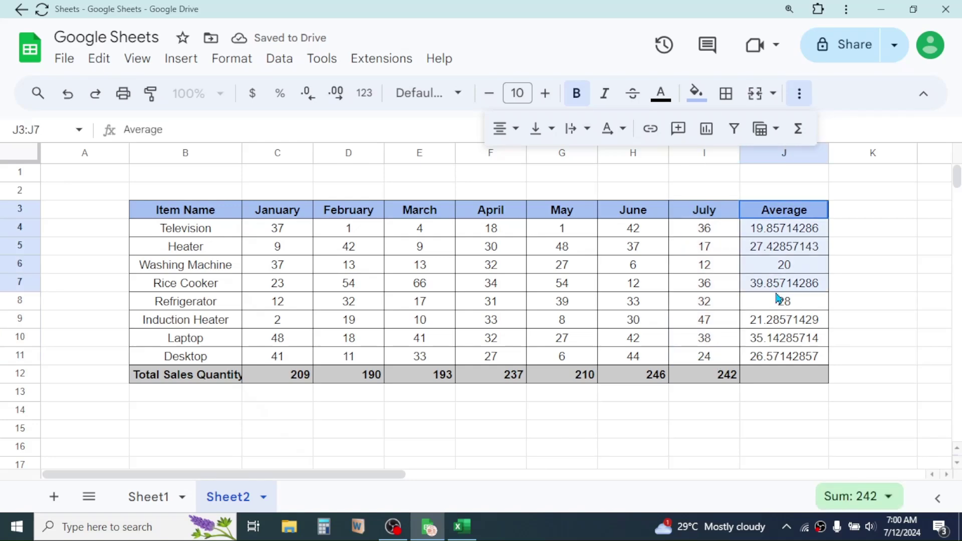
left_click(866, 266)
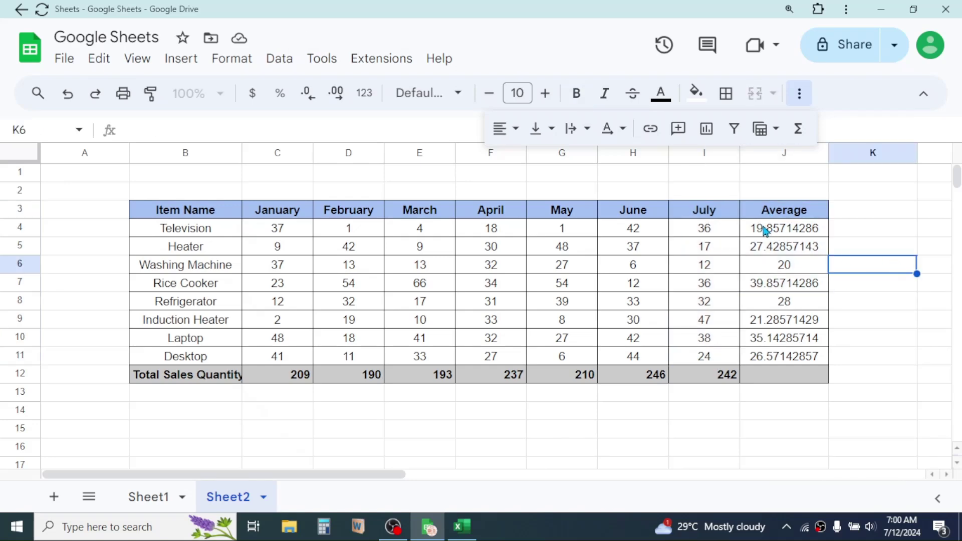
- Decrease the decimal places of J4:J11 again until the averages show as whole numbers
left_click_drag(793, 232, 797, 359)
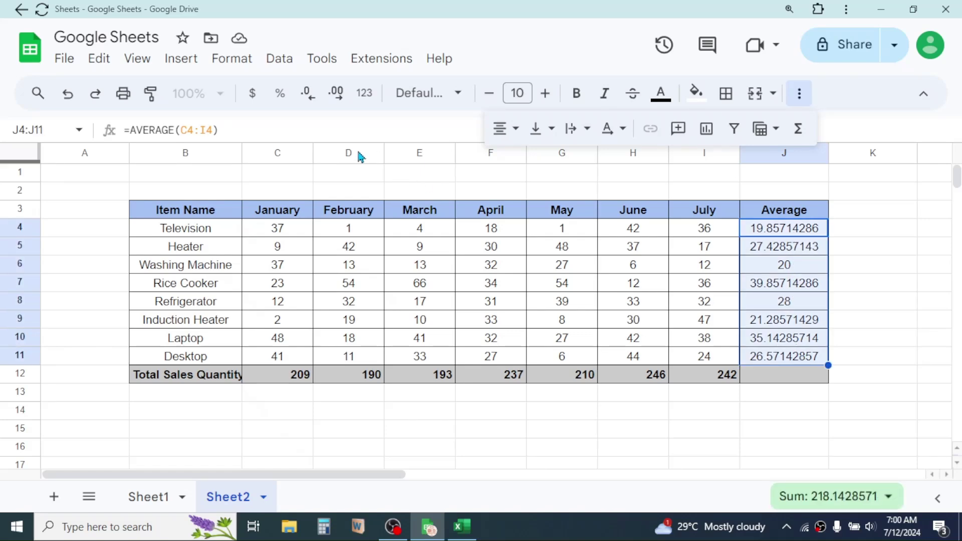
left_click(307, 94)
left_click(308, 94)
left_click(307, 93)
left_click(308, 94)
left_click(308, 93)
left_click(307, 93)
left_click(308, 94)
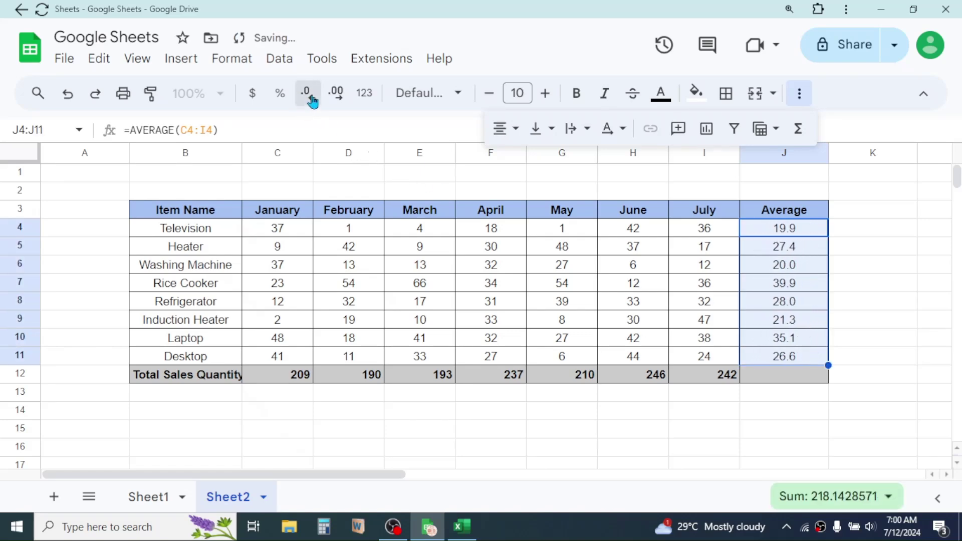
left_click(307, 93)
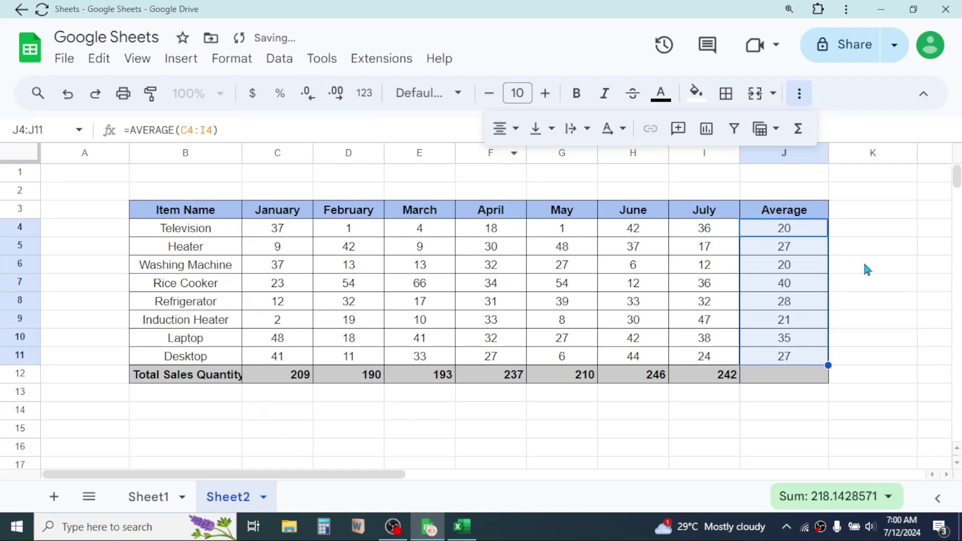
left_click(822, 393)
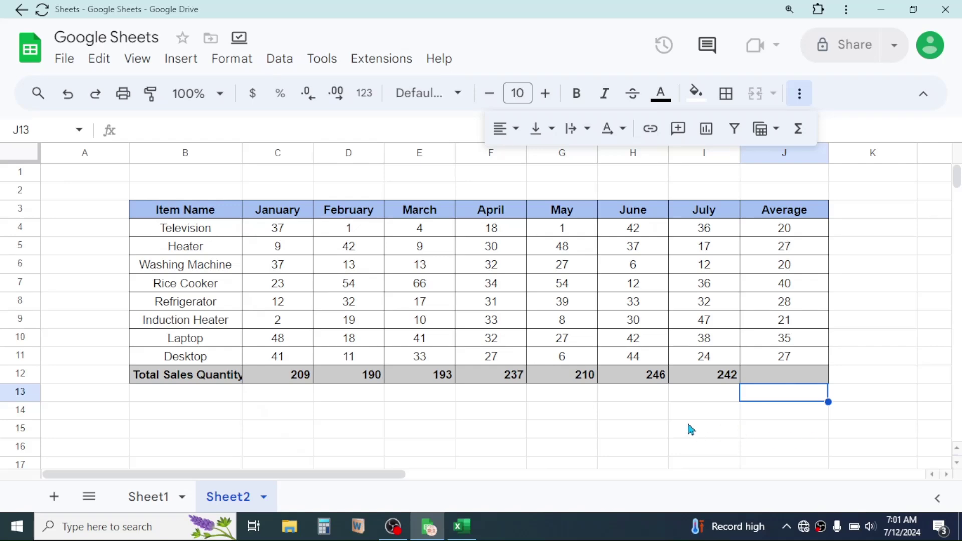
- Count the item names in B4:B11 with a COUNTA formula in F14 and check it against the list
left_click_drag(215, 233, 208, 362)
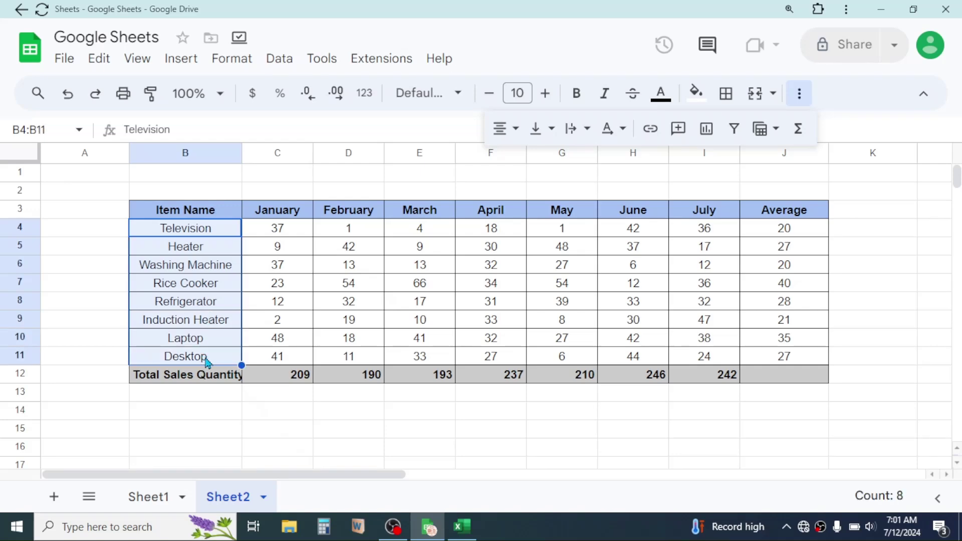
left_click(481, 428)
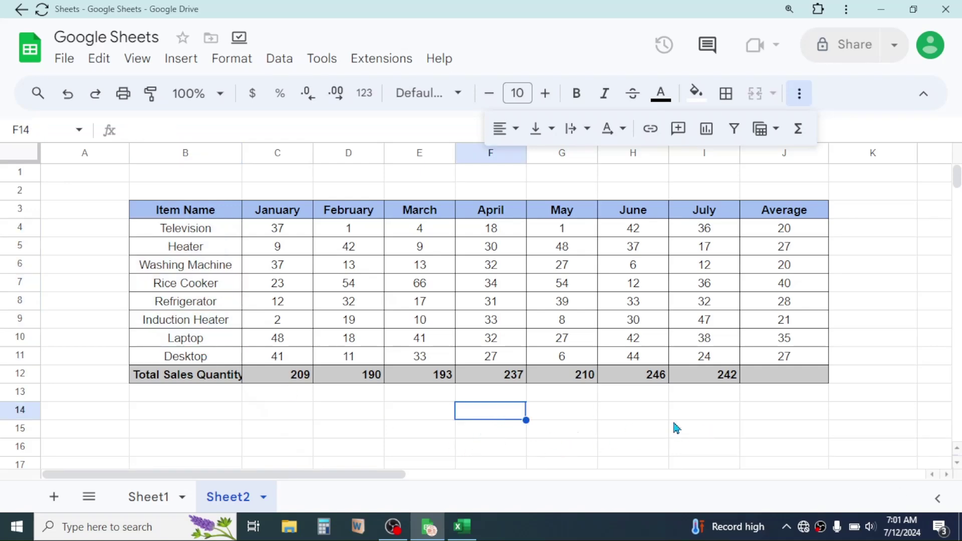
type("=C")
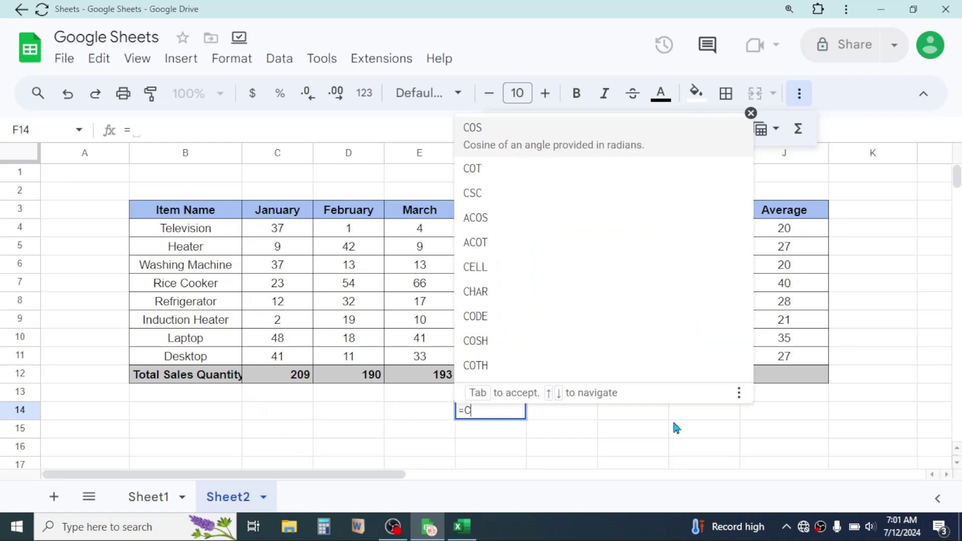
type("OUNTA")
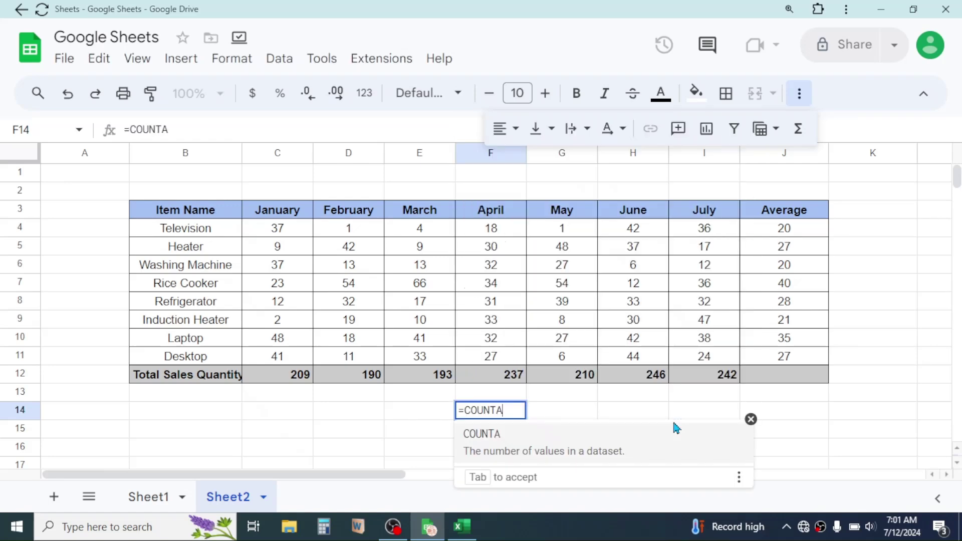
type("(")
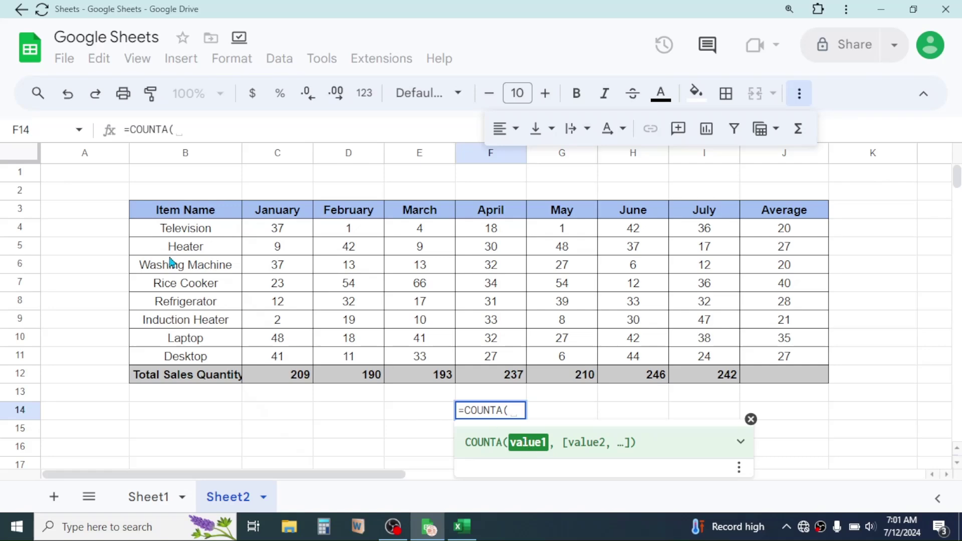
left_click_drag(210, 231, 204, 356)
type(")")
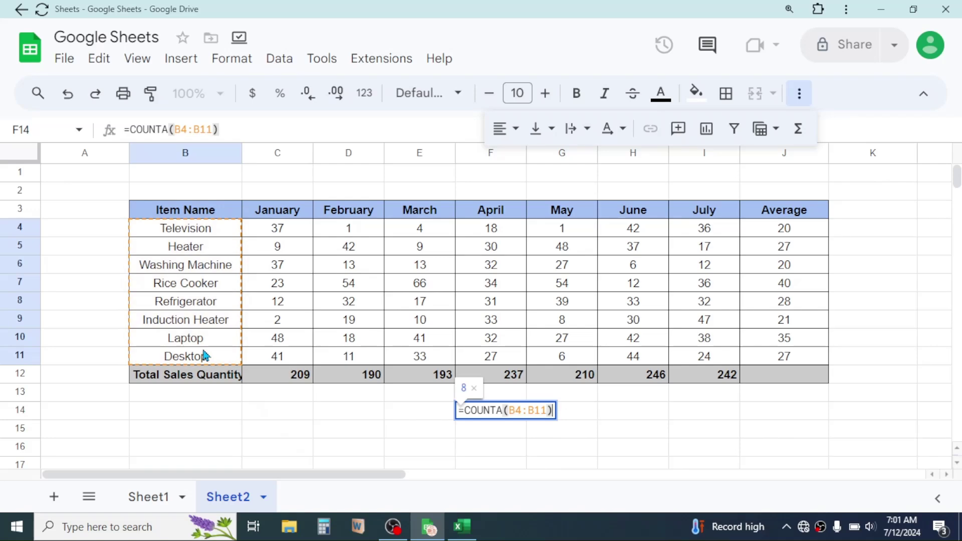
key("Return")
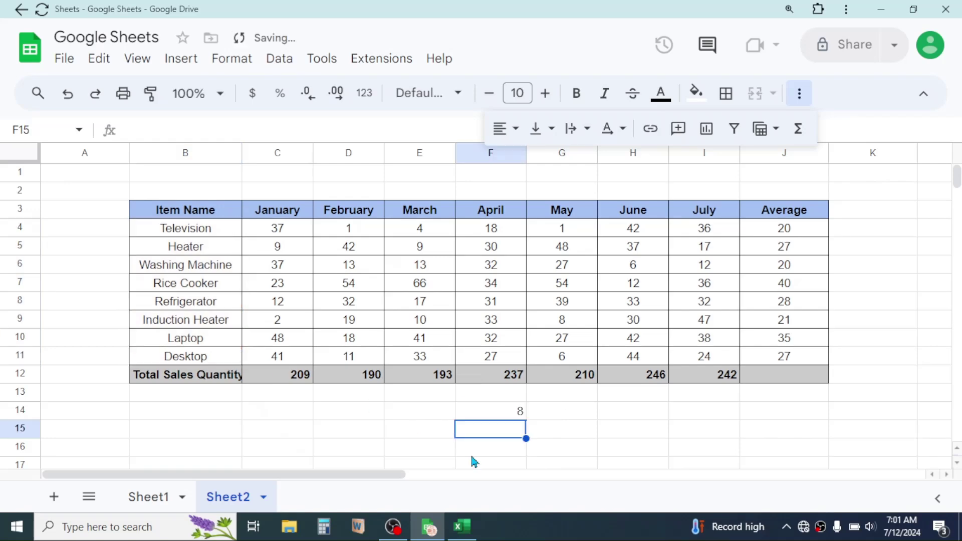
left_click(515, 418)
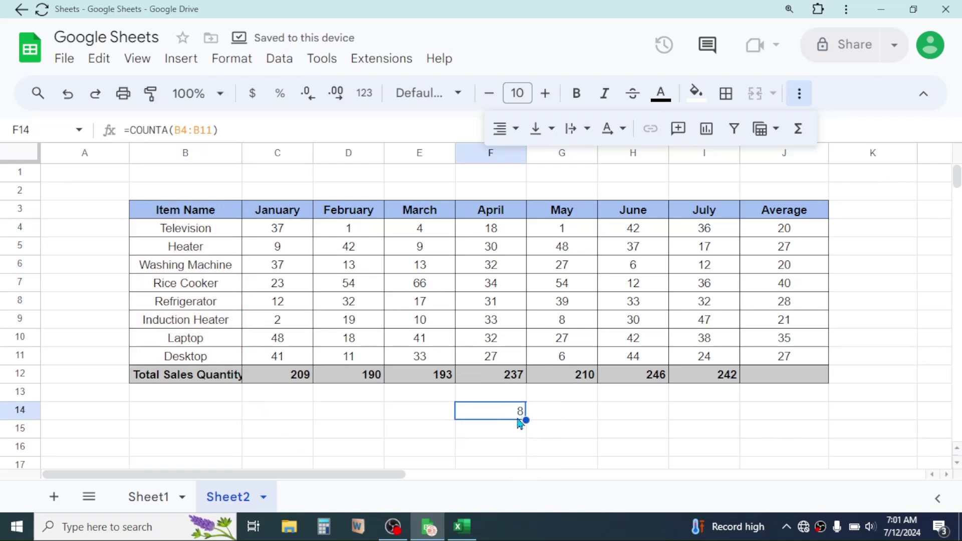
left_click_drag(213, 236, 214, 358)
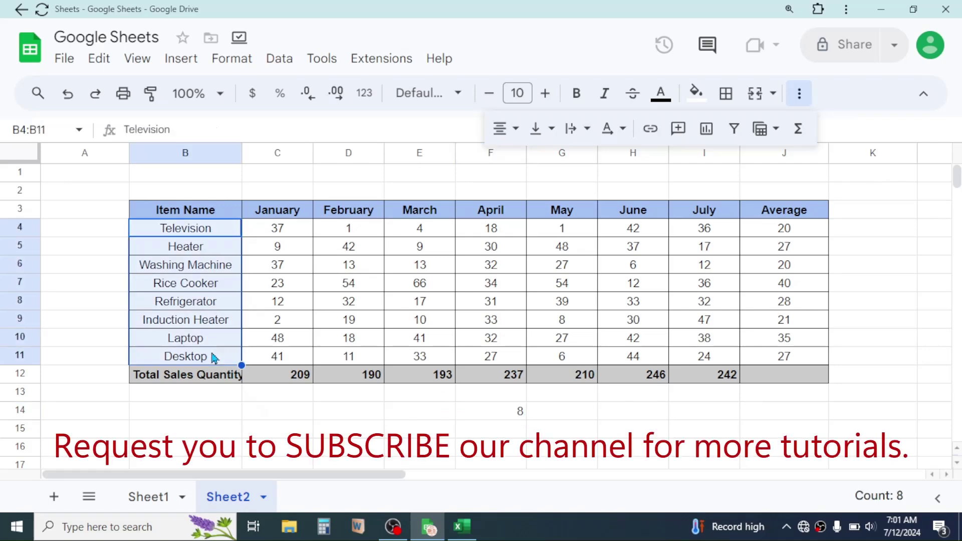
left_click(633, 429)
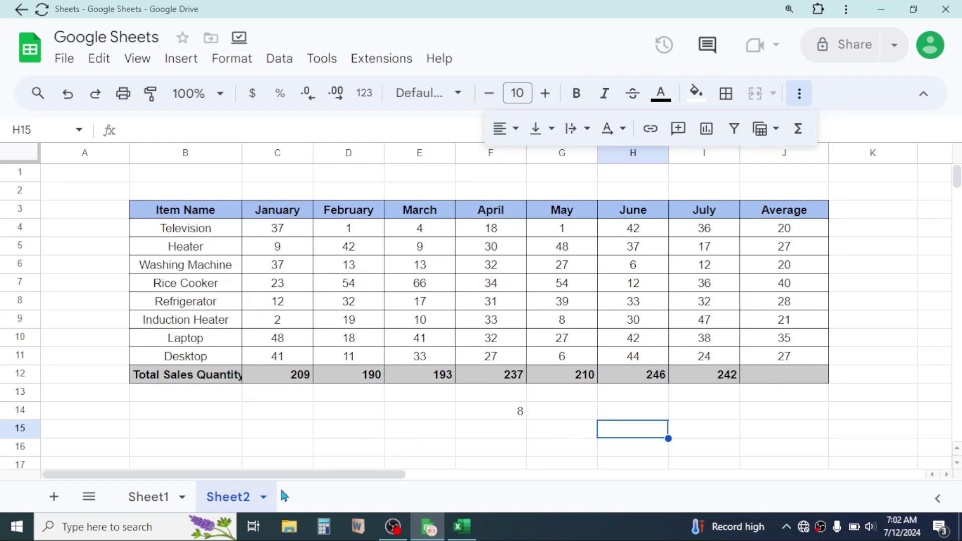
- Rename the sheet Sheet2 as "sales data"
right_click(228, 505)
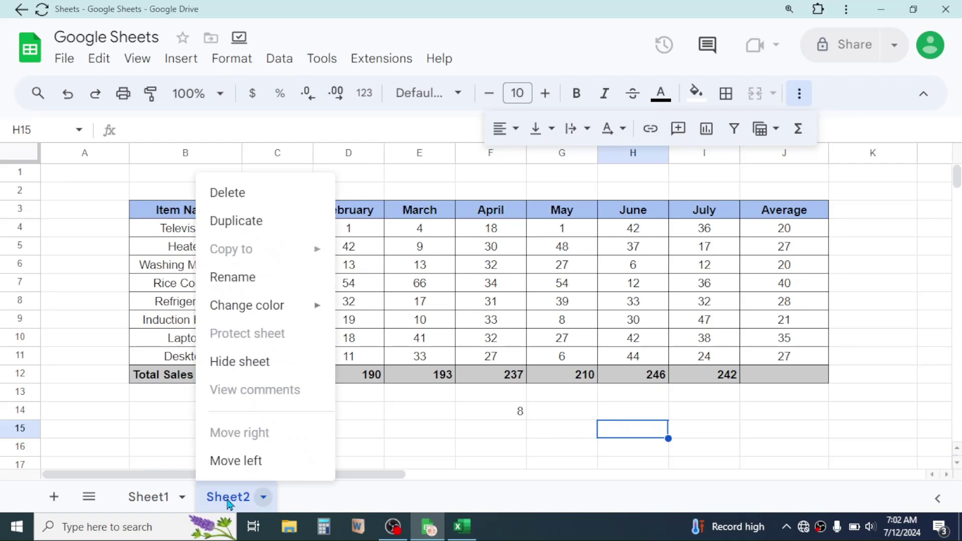
left_click(249, 291)
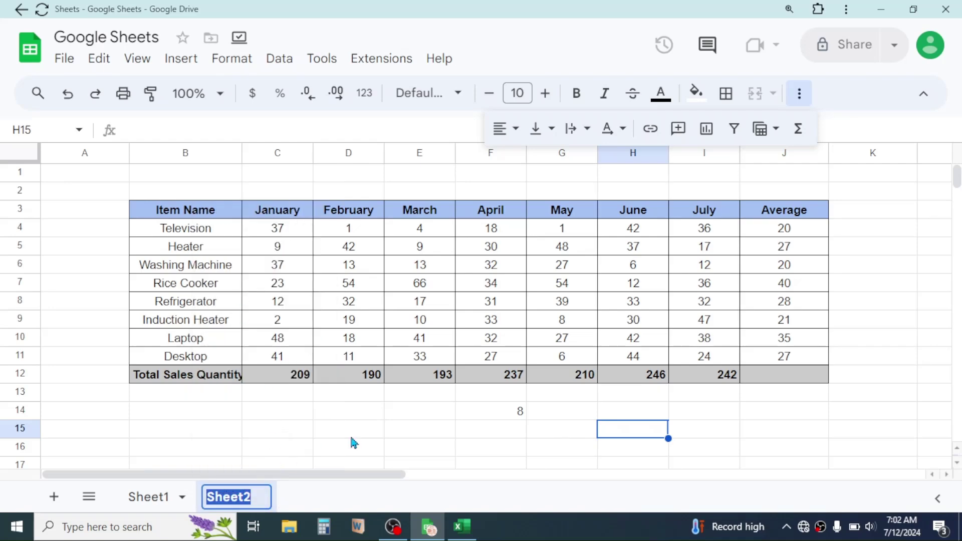
type("sales da")
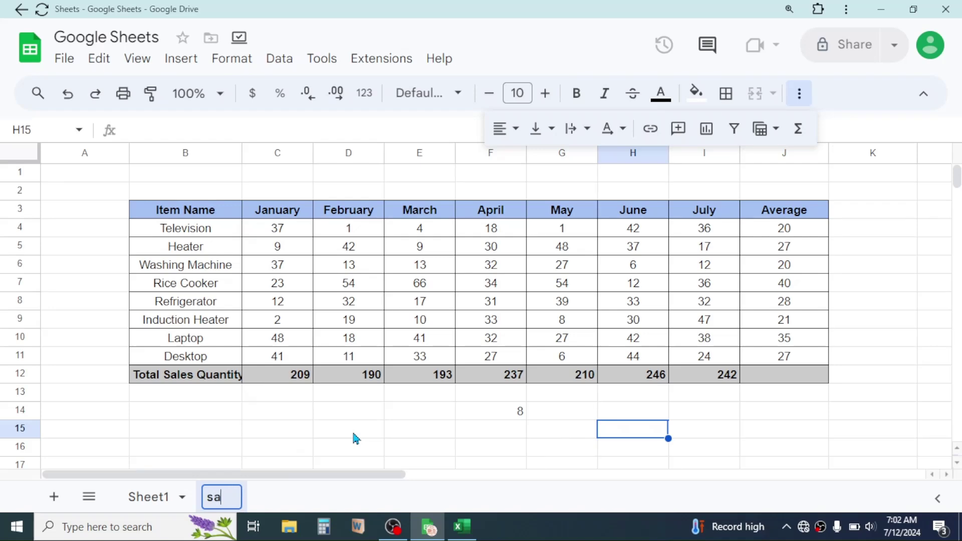
type("ta")
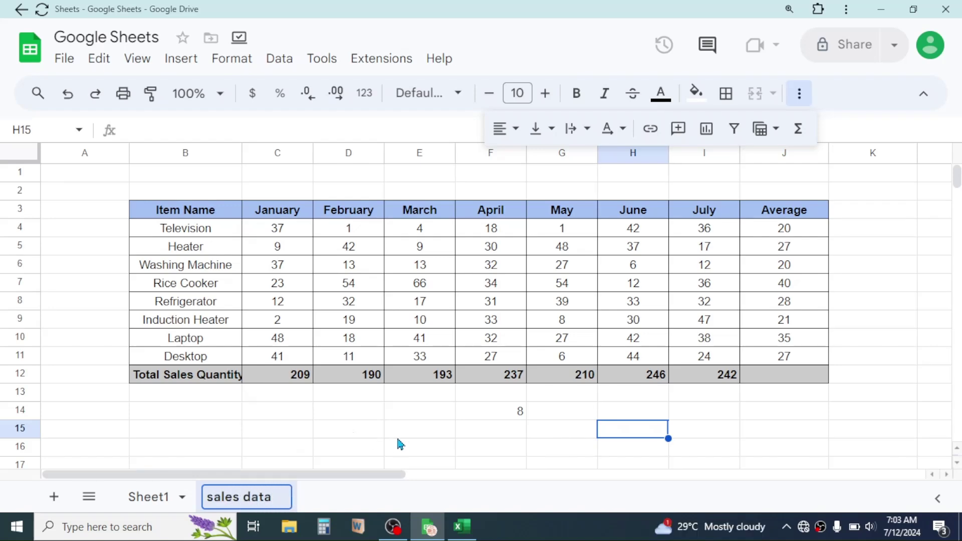
key("Return")
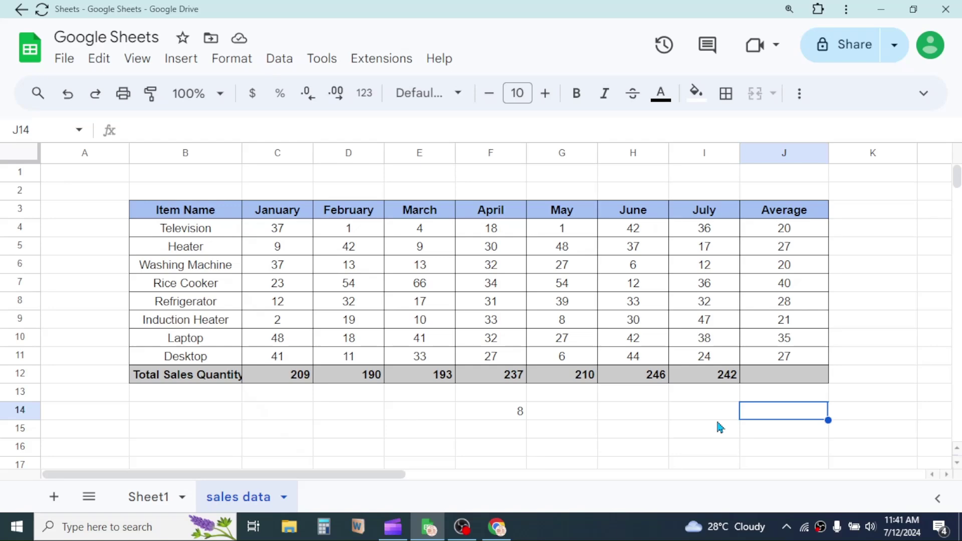
- Rename the spreadsheet file as "Sales Data"
left_click(156, 40)
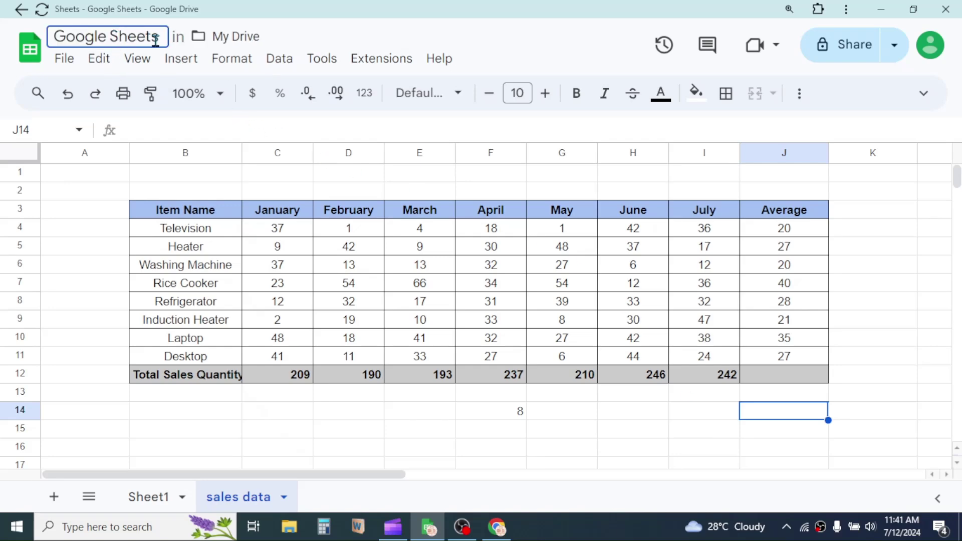
left_click_drag(163, 36, 53, 37)
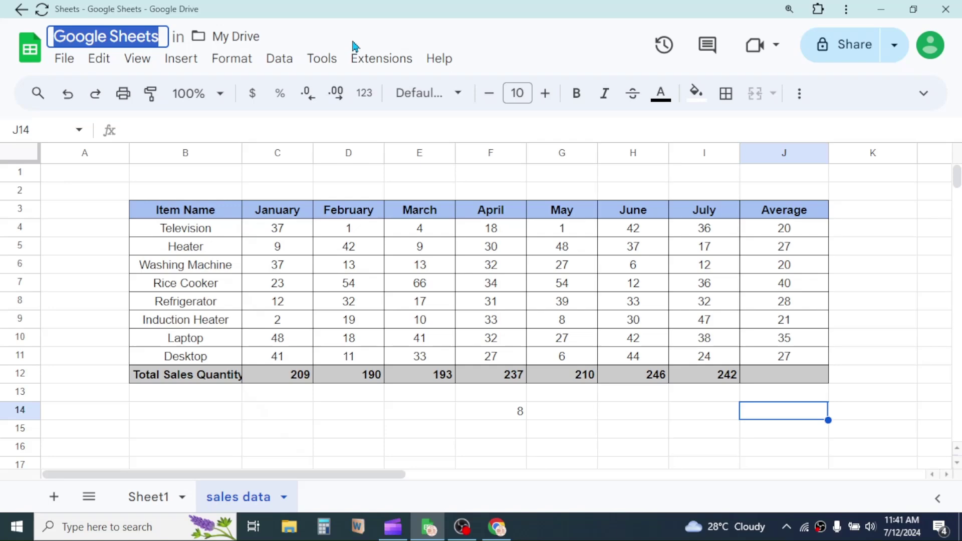
type("Sales ")
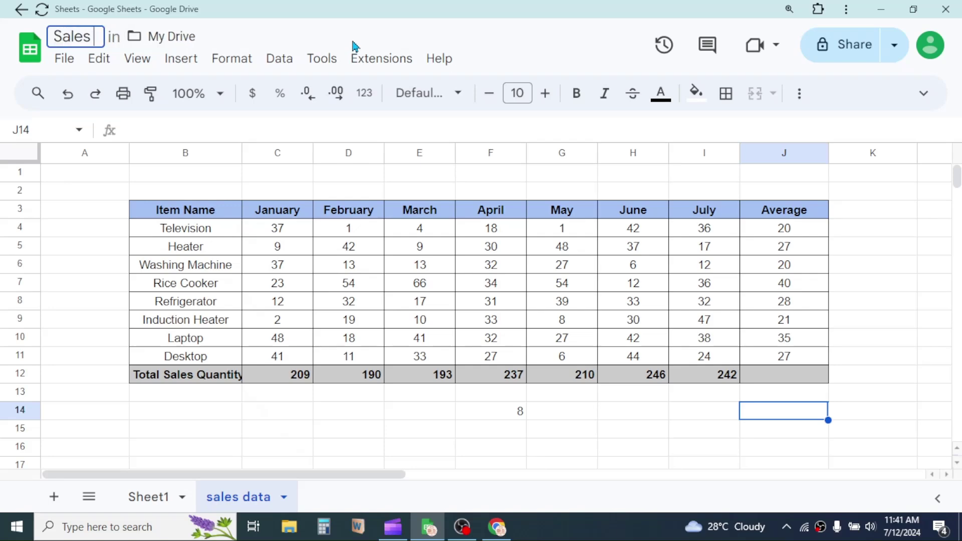
type("Data")
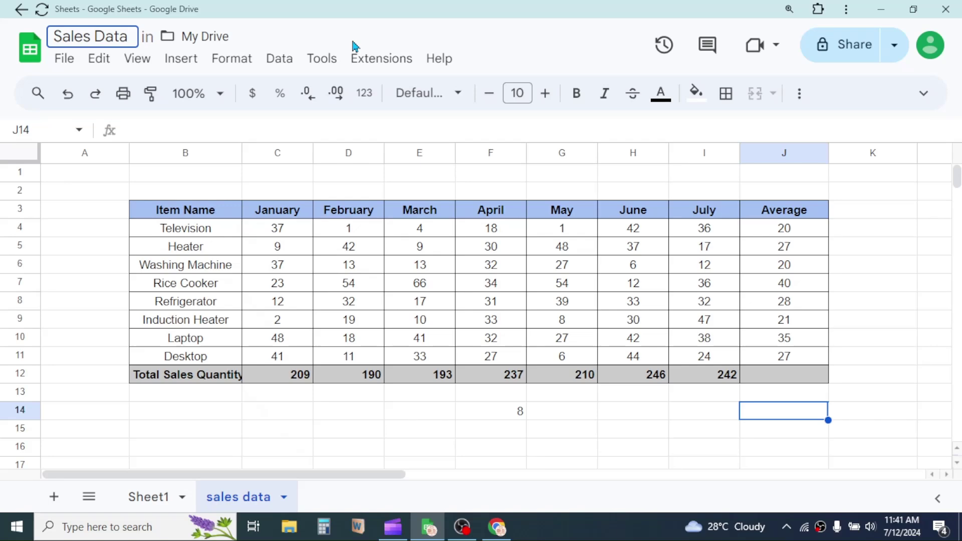
key("Return")
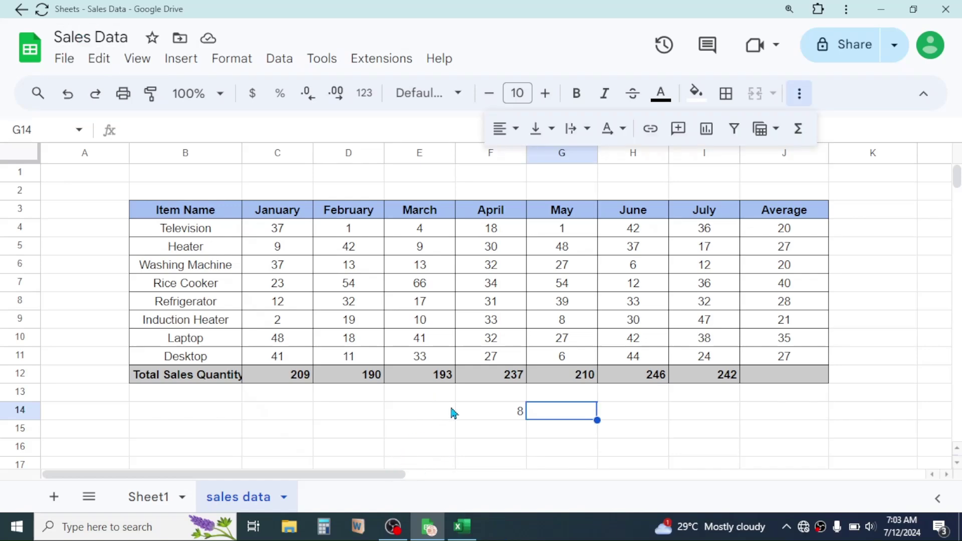
- Duplicate the "sales data" sheet and compare the original with its copy
right_click(244, 500)
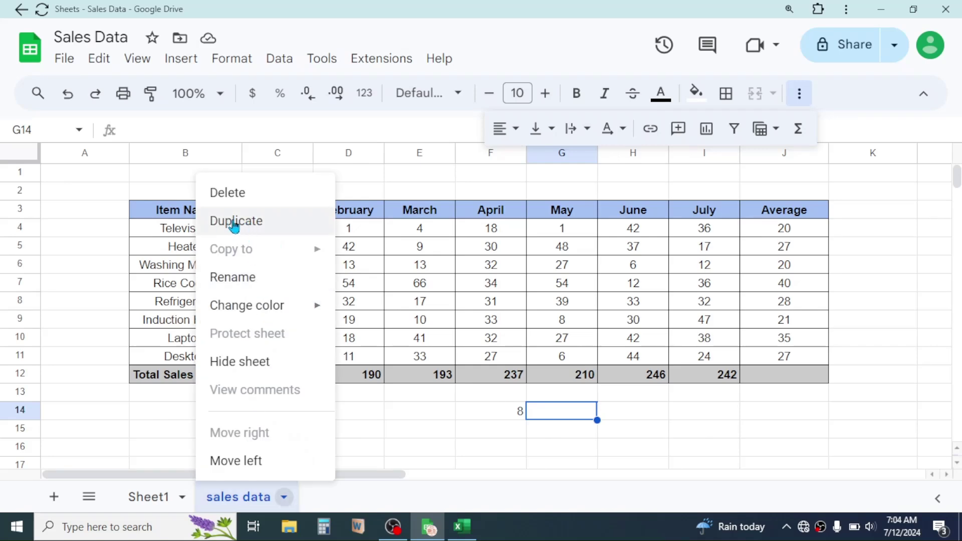
left_click(250, 224)
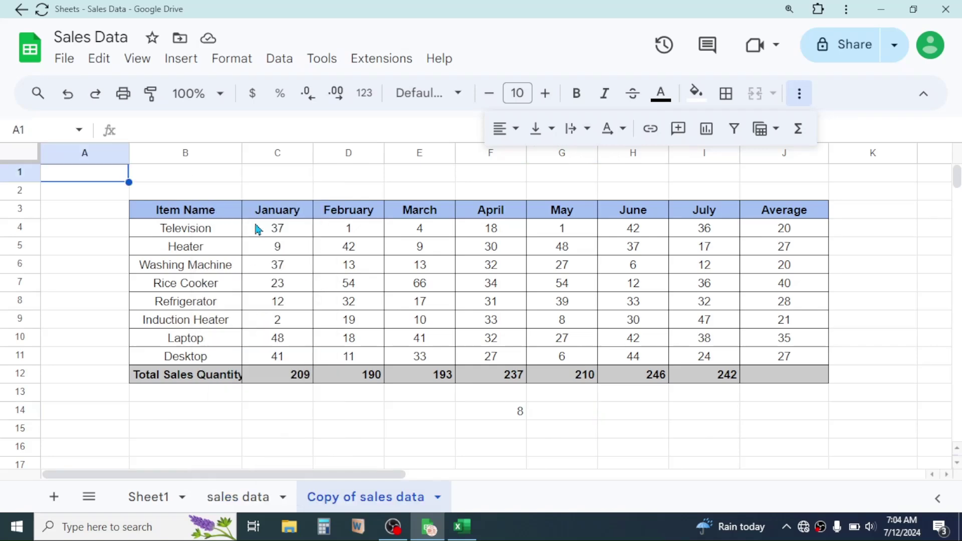
left_click(246, 497)
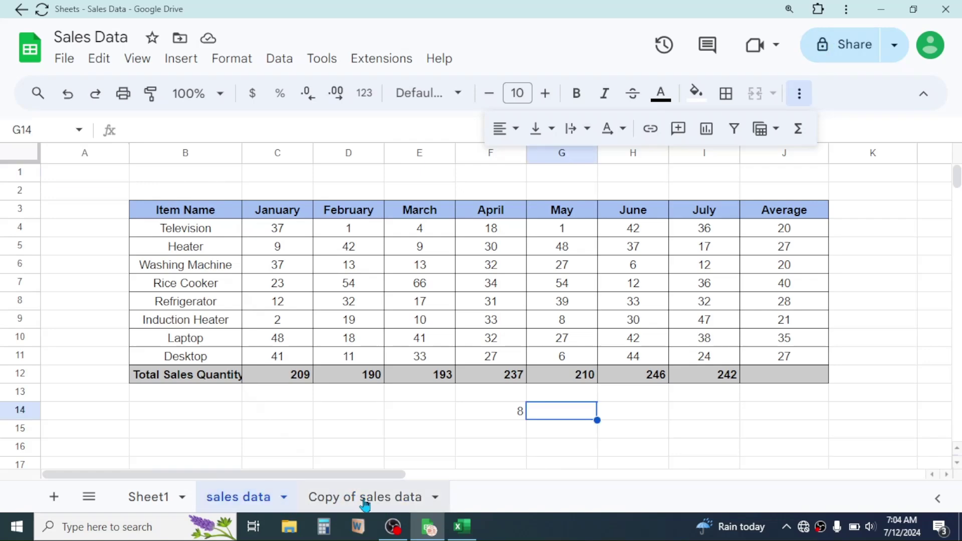
left_click(366, 498)
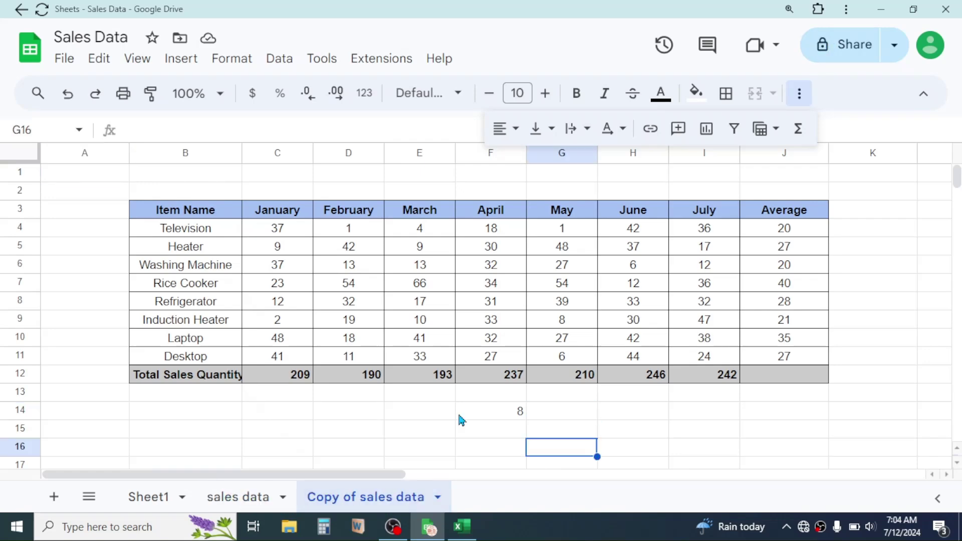
- Delete the duplicated copy of the "sales data" sheet
right_click(374, 498)
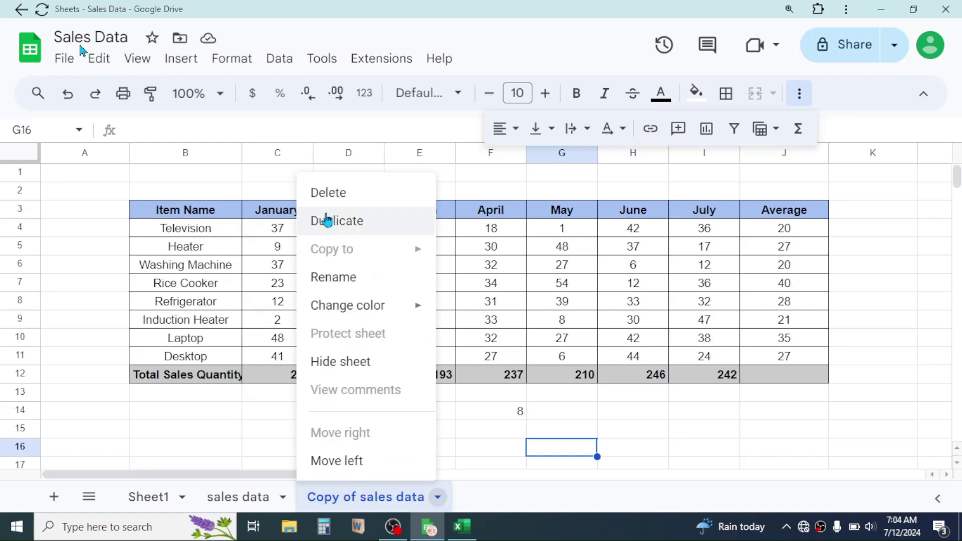
left_click(339, 198)
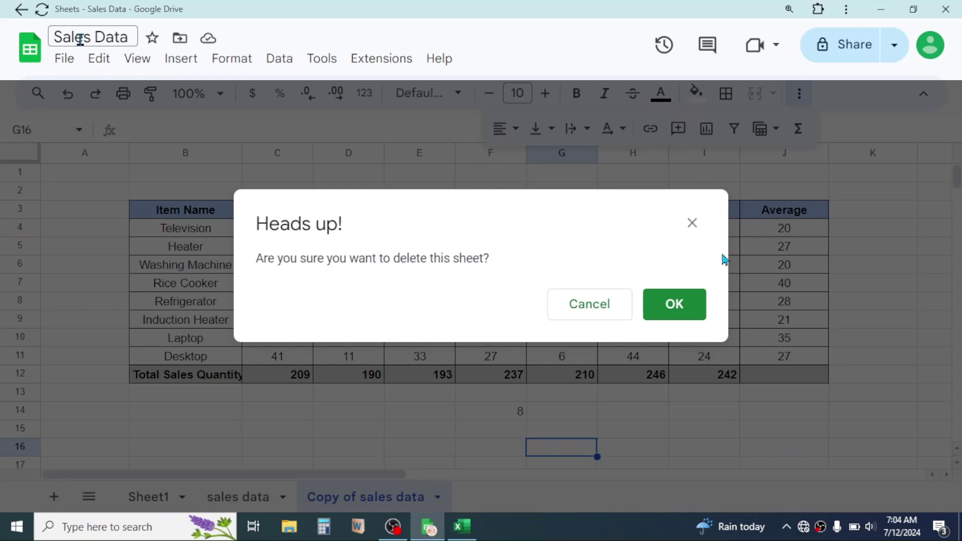
left_click(670, 306)
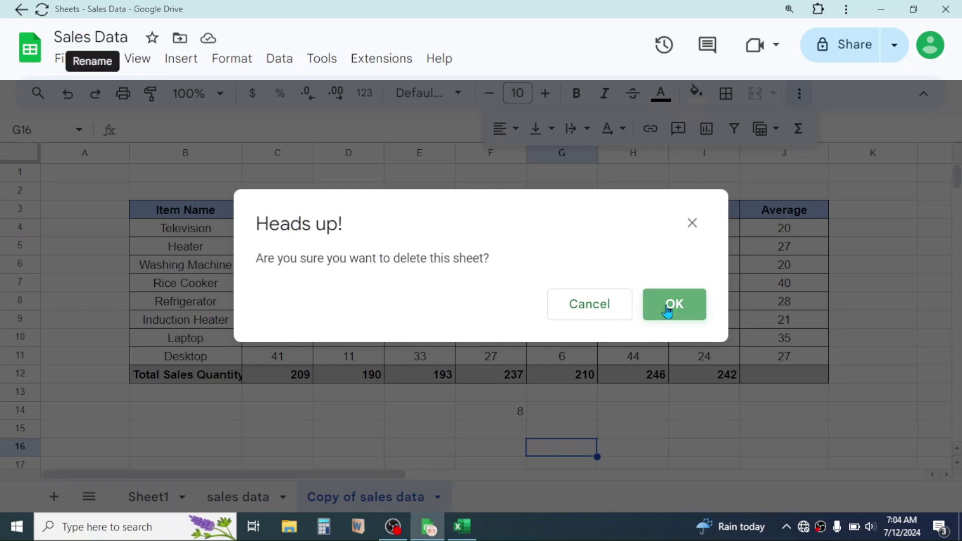